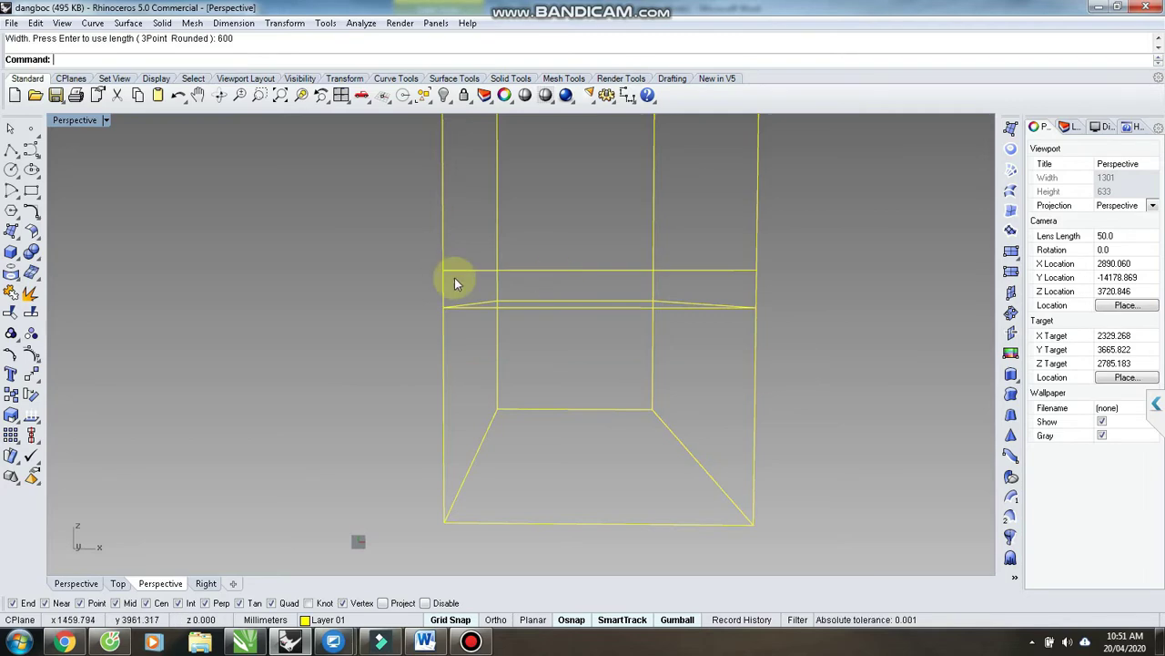
# - Draw a narrow upright rectangle at the left end of the lower front face, from the horizontal line down to the base
pyautogui.scroll(10, 444, 310)
pyautogui.moveTo(426, 454); pyautogui.dragTo(417, 346)
pyautogui.scroll(-15, 417, 346)
pyautogui.moveTo(428, 349); pyautogui.dragTo(542, 458, button='right')
pyautogui.scroll(2, 542, 458)
pyautogui.click(31, 190)
pyautogui.click(422, 265)
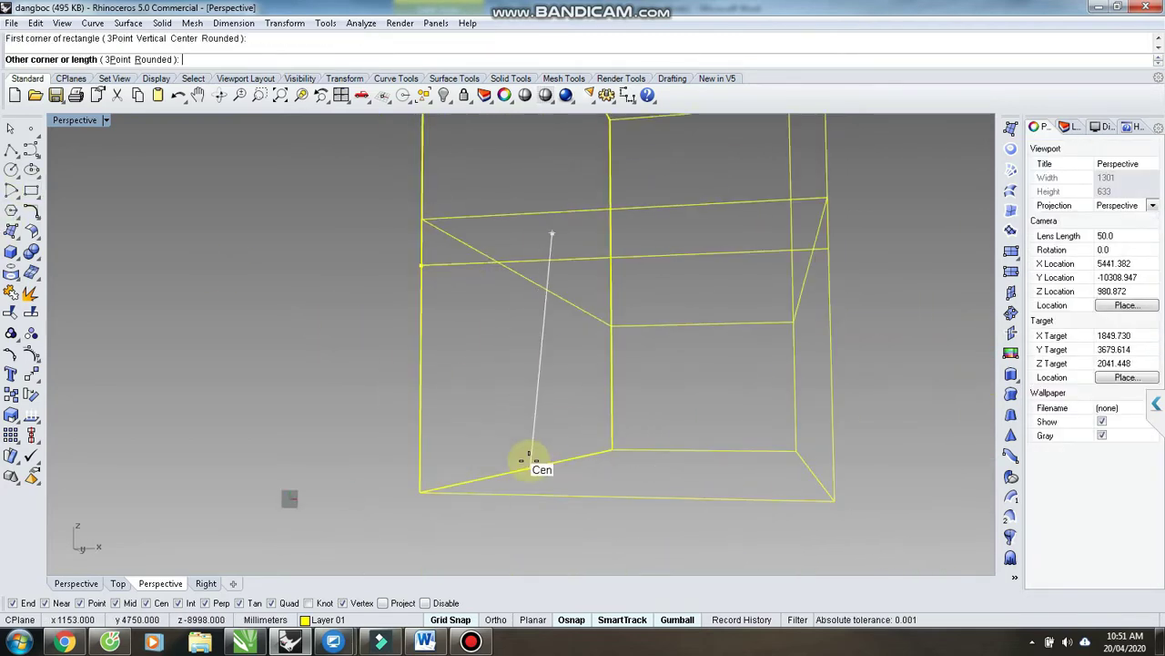
pyautogui.press('Return')
pyautogui.click(421, 492)
# - Duplicate the narrow column rectangle in place and move the copy across to the right end of the front face
pyautogui.moveTo(326, 361); pyautogui.dragTo(371, 348, button='right')
pyautogui.scroll(-5, 368, 341)
pyautogui.click(367, 336)
pyautogui.hotkey('ctrl', 'c')
pyautogui.hotkey('ctrl', 'v')
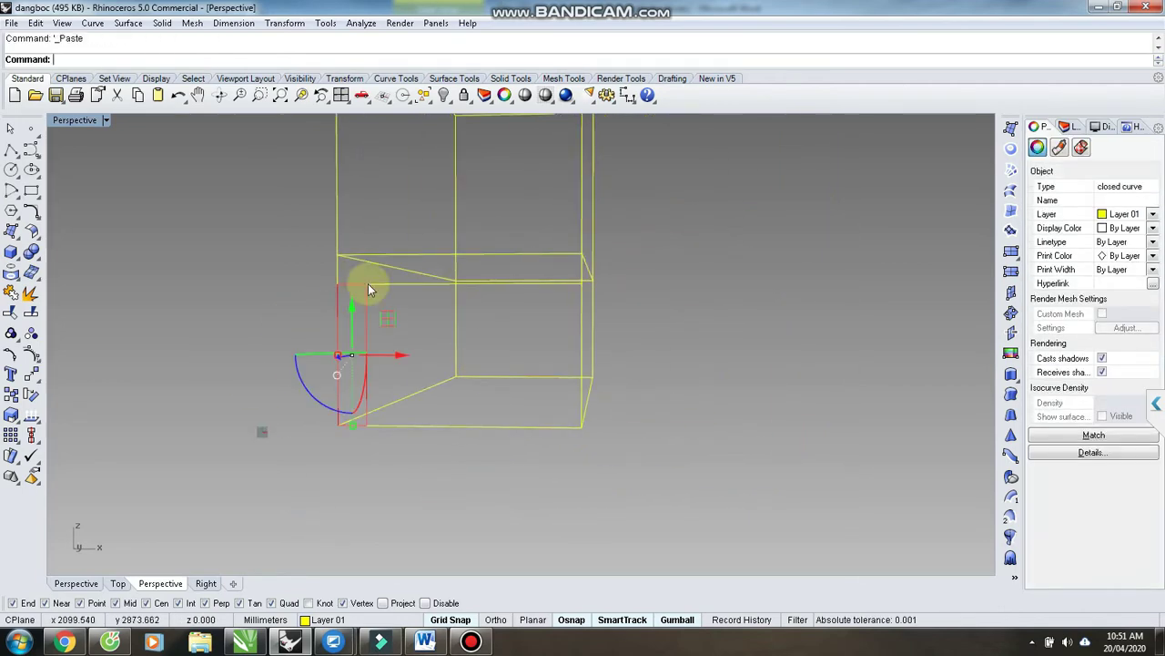
pyautogui.moveTo(368, 283); pyautogui.dragTo(576, 283)
# - Turn off the Near object snap and align the copied rectangle's lower corner with the box's bottom right front corner
pyautogui.scroll(5, 580, 427)
pyautogui.moveTo(561, 424); pyautogui.dragTo(586, 429)
pyautogui.click(604, 437)
pyautogui.scroll(5, 604, 437)
pyautogui.click(480, 402)
pyautogui.scroll(3, 483, 402)
pyautogui.scroll(-4, 482, 401)
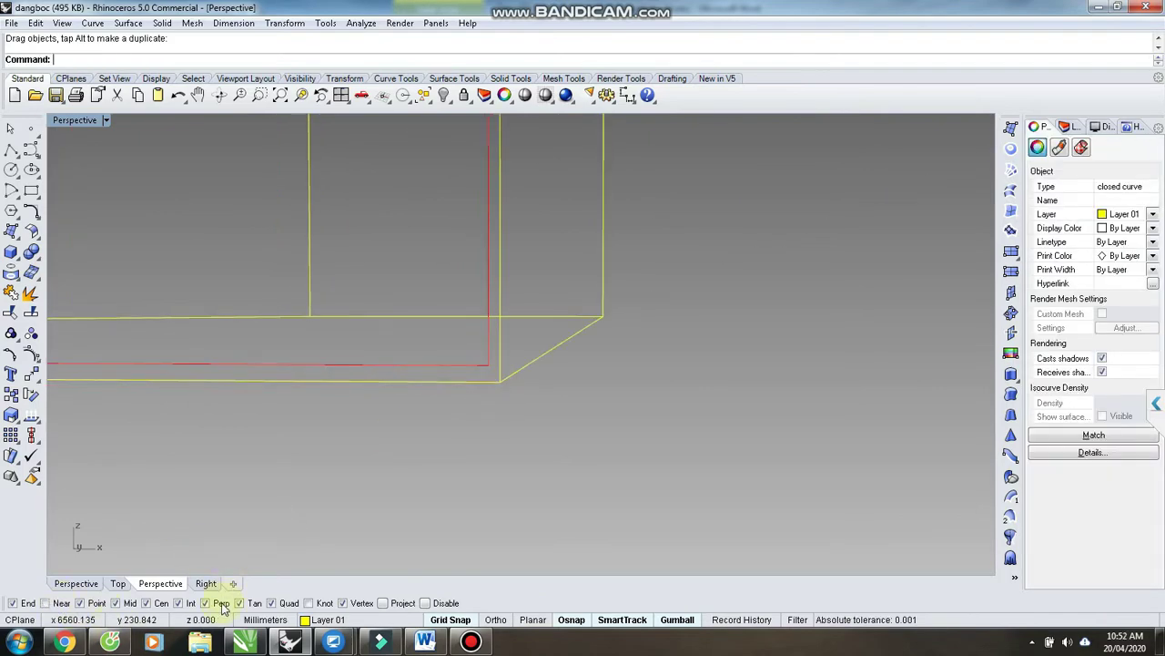
pyautogui.moveTo(490, 366); pyautogui.dragTo(501, 381)
pyautogui.click(557, 414)
# - Inspect the box and its front rectangles from the orthographic and perspective views
pyautogui.scroll(-6, 686, 440)
pyautogui.moveTo(760, 444); pyautogui.dragTo(666, 352, button='right')
pyautogui.scroll(-5, 665, 353)
pyautogui.scroll(5, 616, 412)
pyautogui.scroll(2, 616, 412)
pyautogui.moveTo(738, 375); pyautogui.dragTo(630, 388, button='right')
pyautogui.hotkey('ctrl', 'F2')
pyautogui.scroll(-4, 647, 449)
pyautogui.hotkey('ctrl', 'F3')
pyautogui.hotkey('ctrl', 'F4')
pyautogui.hotkey('ctrl', 'F3')
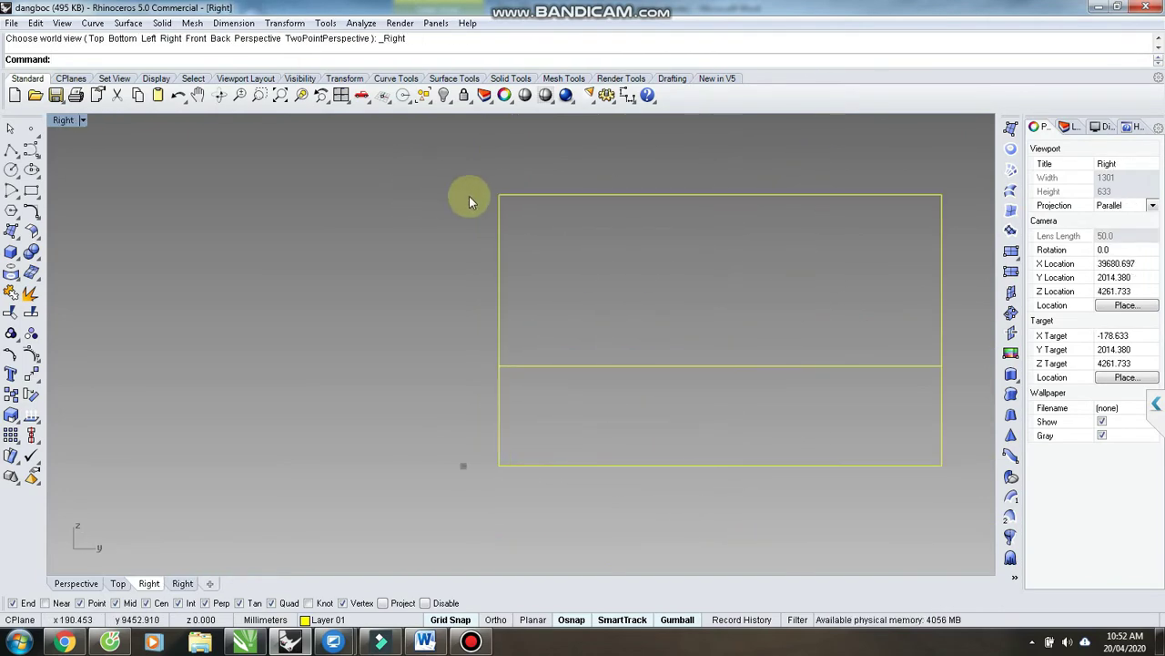
pyautogui.hotkey('ctrl', 'F4')
# - Select the three front frame curves and assign them to Layer 03
pyautogui.moveTo(517, 362); pyautogui.dragTo(678, 499)
pyautogui.click(1153, 214)
pyautogui.click(1121, 269)
pyautogui.click(793, 337)
pyautogui.click(649, 440)
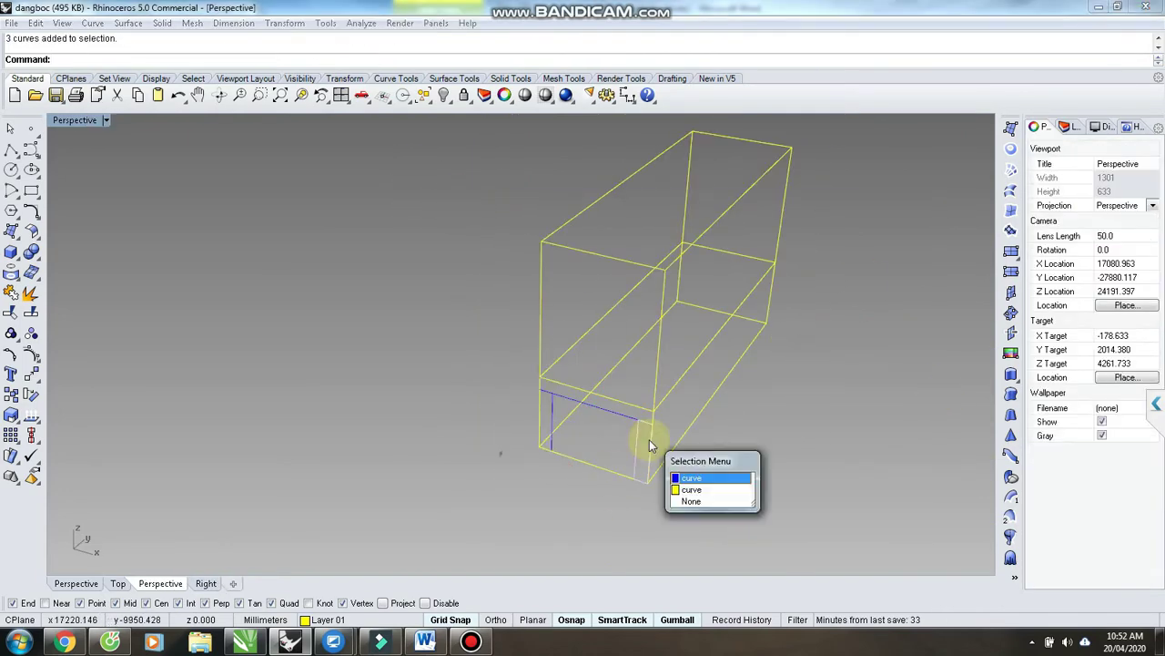
pyautogui.click(841, 414)
# - Trace a closed polyline around the upper part of the box's front face, snapping to its corners
pyautogui.hotkey('ctrl', 'F4')
pyautogui.hotkey('ctrl', 'F3')
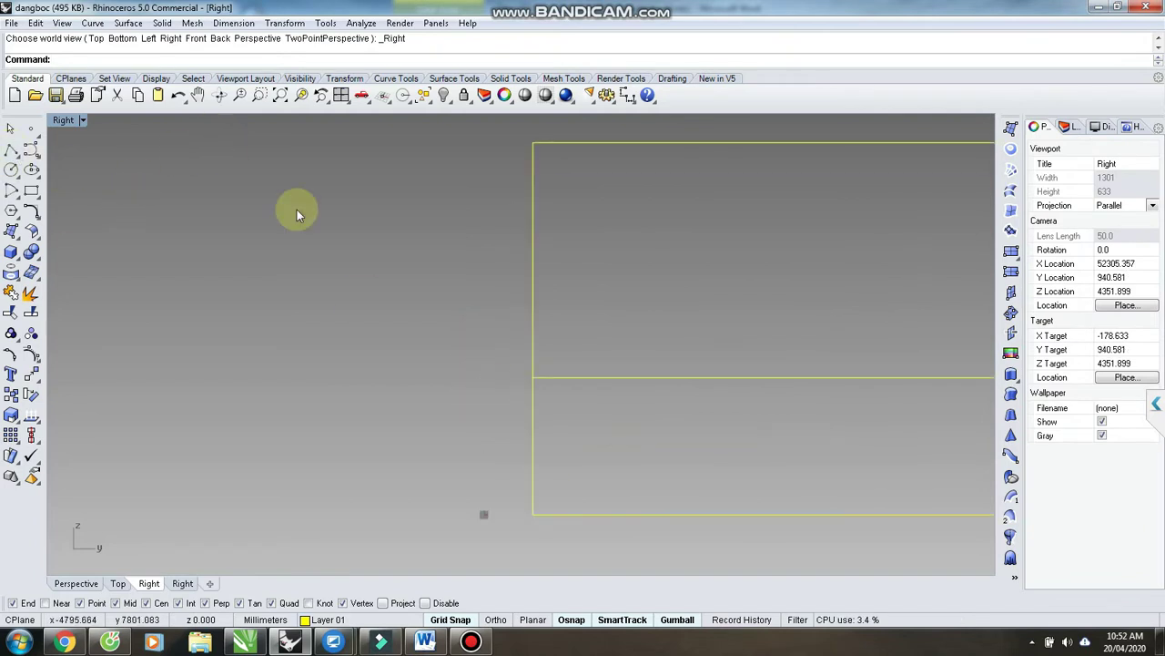
pyautogui.scroll(4, 633, 413)
pyautogui.moveTo(633, 412); pyautogui.dragTo(583, 399, button='right')
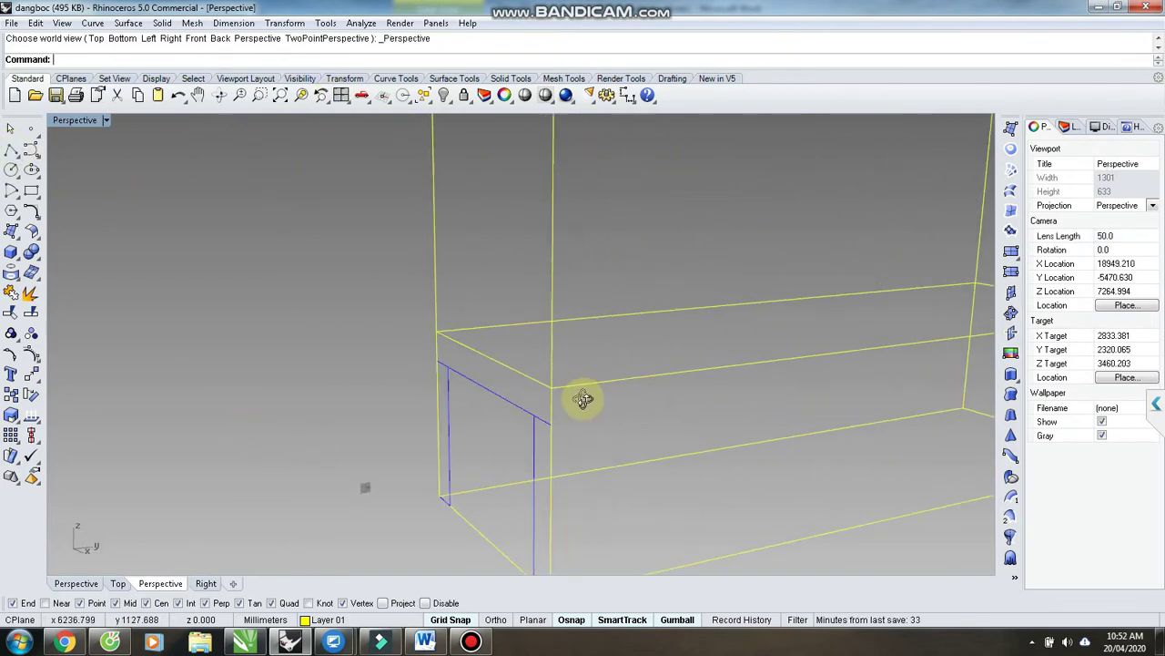
pyautogui.scroll(6, 466, 358)
pyautogui.click(11, 151)
pyautogui.click(412, 309)
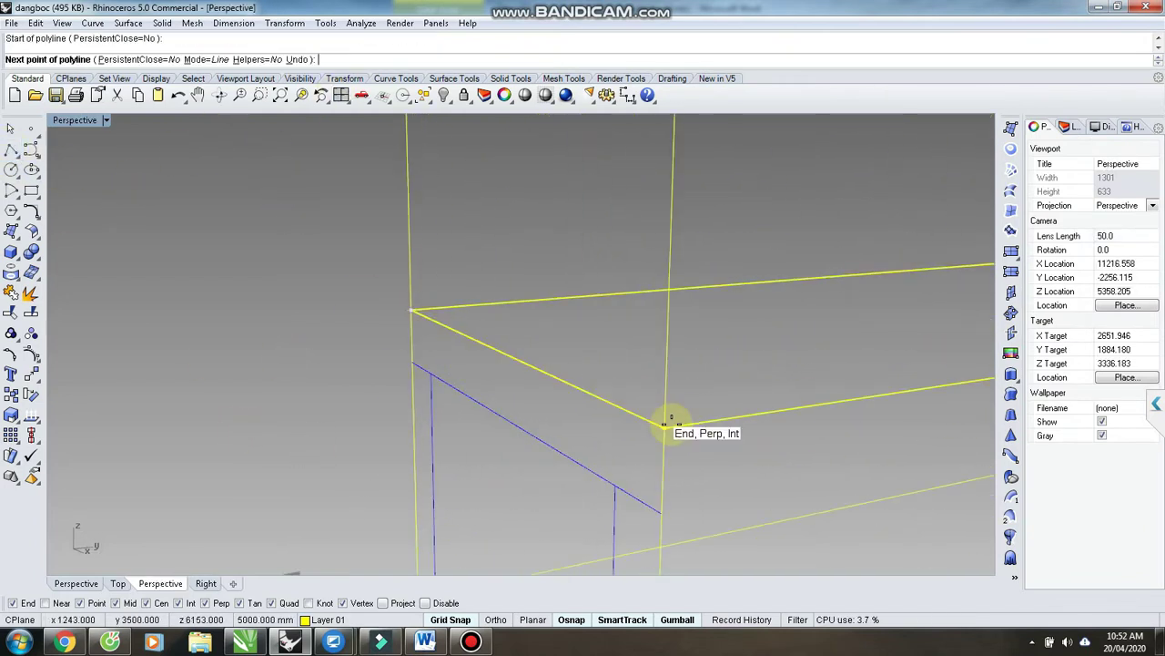
pyautogui.scroll(-3, 671, 424)
pyautogui.click(674, 419)
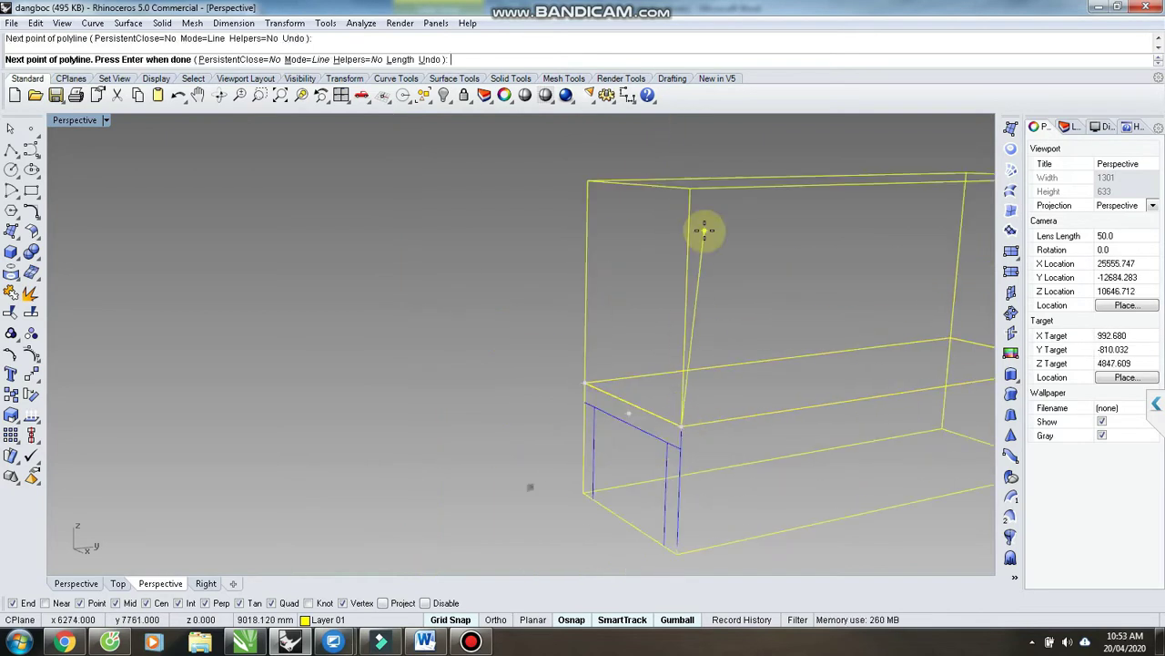
pyautogui.click(584, 382)
pyautogui.click(685, 263)
pyautogui.click(724, 326)
# - Try to move the upper front outline by 1200 mm along the box's depth
pyautogui.click(676, 293)
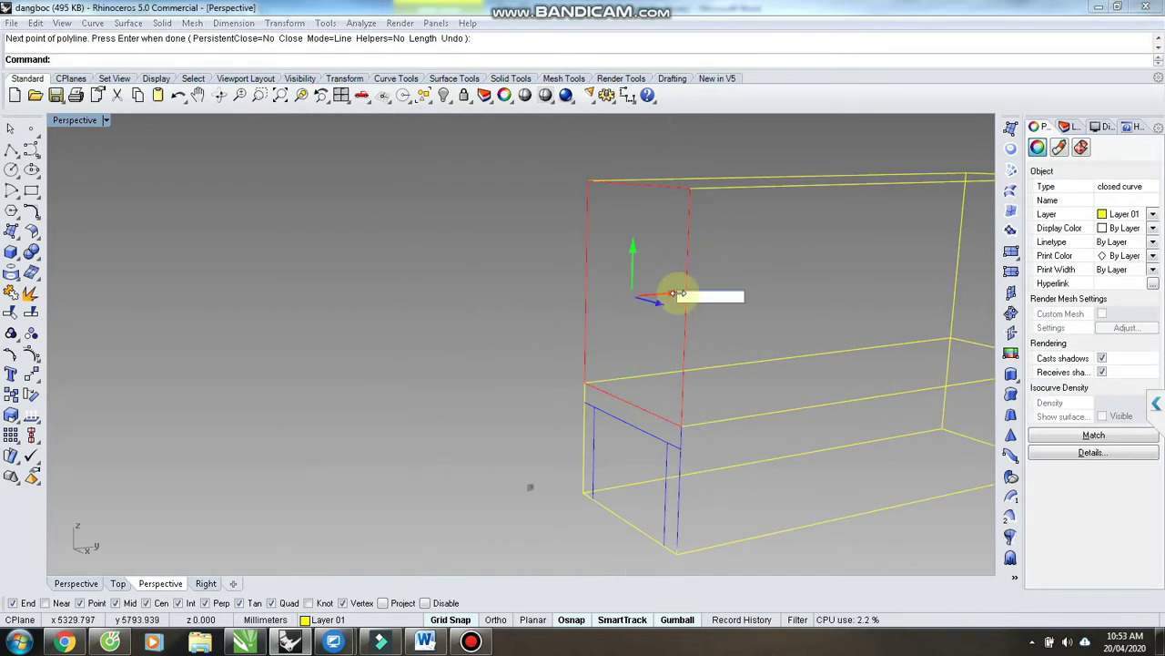
pyautogui.write('1200')
pyautogui.press('Return')
pyautogui.hotkey('ctrl', 'z')
# - Move the upper front outline by -1200 mm so it projects in front of the box
pyautogui.click(678, 293)
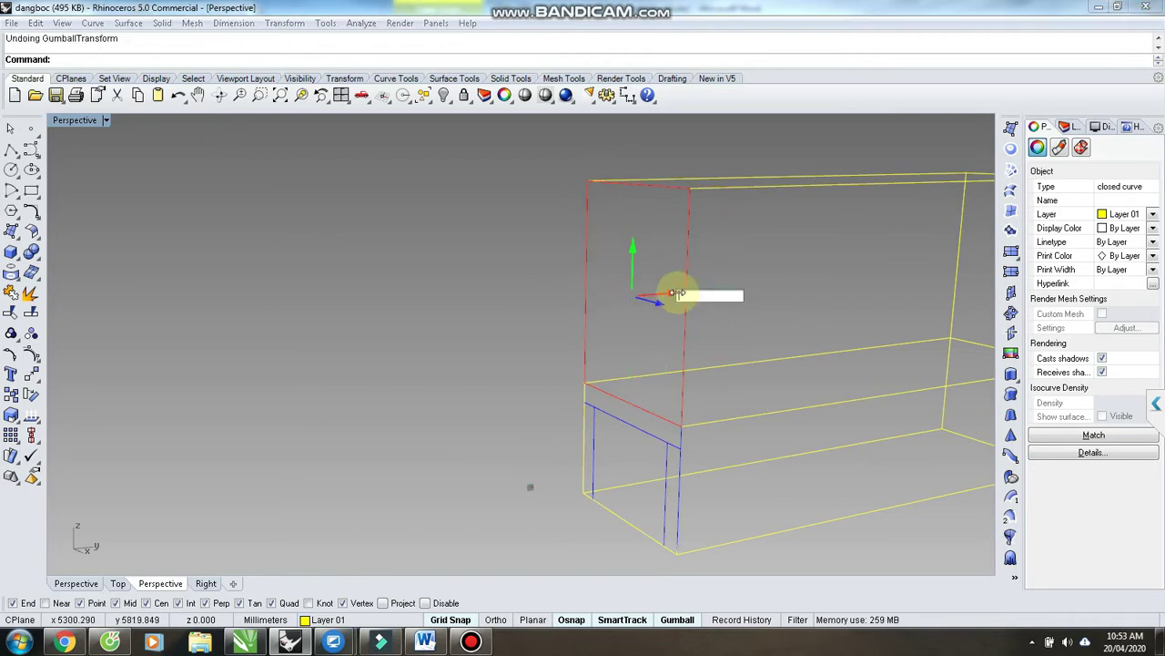
pyautogui.write('-1200')
pyautogui.press('Return')
pyautogui.click(737, 437)
# - Draw a closed polyline for the underside between the projecting outline's lower edge and the box's front face
pyautogui.moveTo(738, 437); pyautogui.dragTo(618, 445, button='right')
pyautogui.scroll(3, 639, 449)
pyautogui.click(11, 150)
pyautogui.click(588, 432)
pyautogui.click(703, 431)
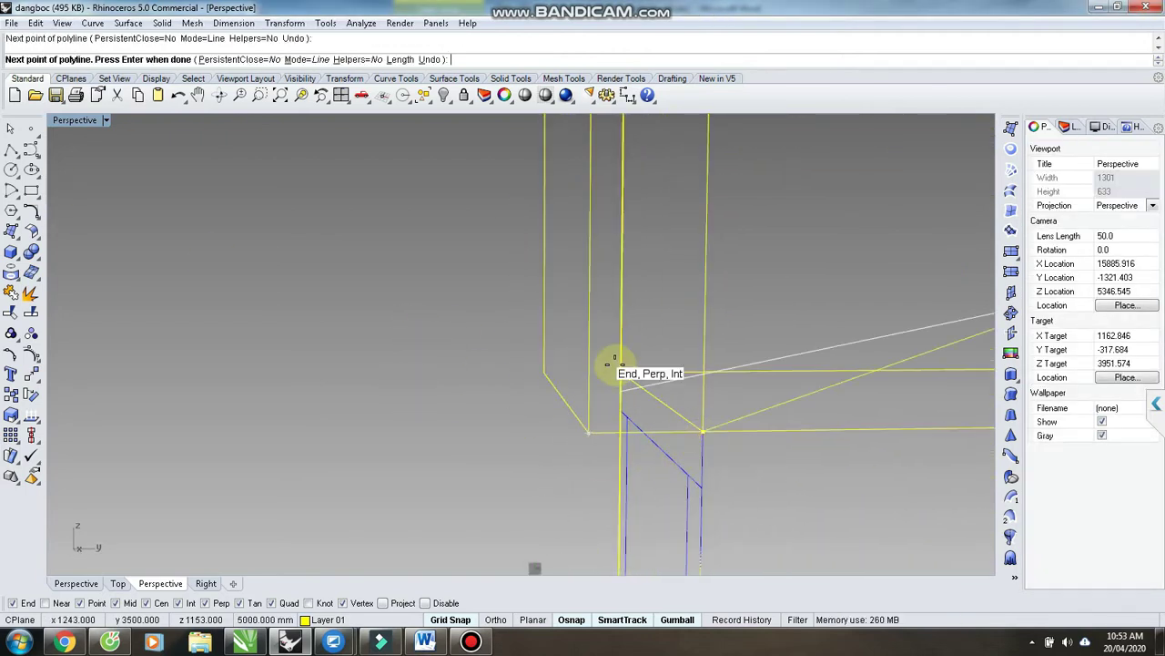
pyautogui.click(621, 373)
pyautogui.click(545, 372)
pyautogui.click(588, 433)
# - Examine the projecting outline from the top, right and perspective views
pyautogui.scroll(-6, 497, 445)
pyautogui.moveTo(496, 444)
pyautogui.mouseDown(button='right')
pyautogui.moveTo(594, 414)
pyautogui.moveTo(538, 398)
pyautogui.moveTo(562, 383)
pyautogui.moveTo(453, 351)
pyautogui.moveTo(648, 349)
pyautogui.moveTo(528, 340)
pyautogui.mouseUp(button='right')
pyautogui.hotkey('ctrl', 'F1')
pyautogui.moveTo(525, 382); pyautogui.dragTo(647, 466, button='right')
pyautogui.hotkey('ctrl', 'F3')
pyautogui.scroll(13, 442, 330)
pyautogui.hotkey('ctrl', 'F1')
pyautogui.hotkey('ctrl', 'F3')
pyautogui.hotkey('ctrl', 'F4')
# - Fill the projecting front outline and its underside outline with planar surfaces
pyautogui.moveTo(446, 403); pyautogui.dragTo(761, 447, button='right')
pyautogui.scroll(-4, 762, 450)
pyautogui.scroll(5, 763, 448)
pyautogui.scroll(2, 799, 402)
pyautogui.click(799, 406)
pyautogui.write('p')
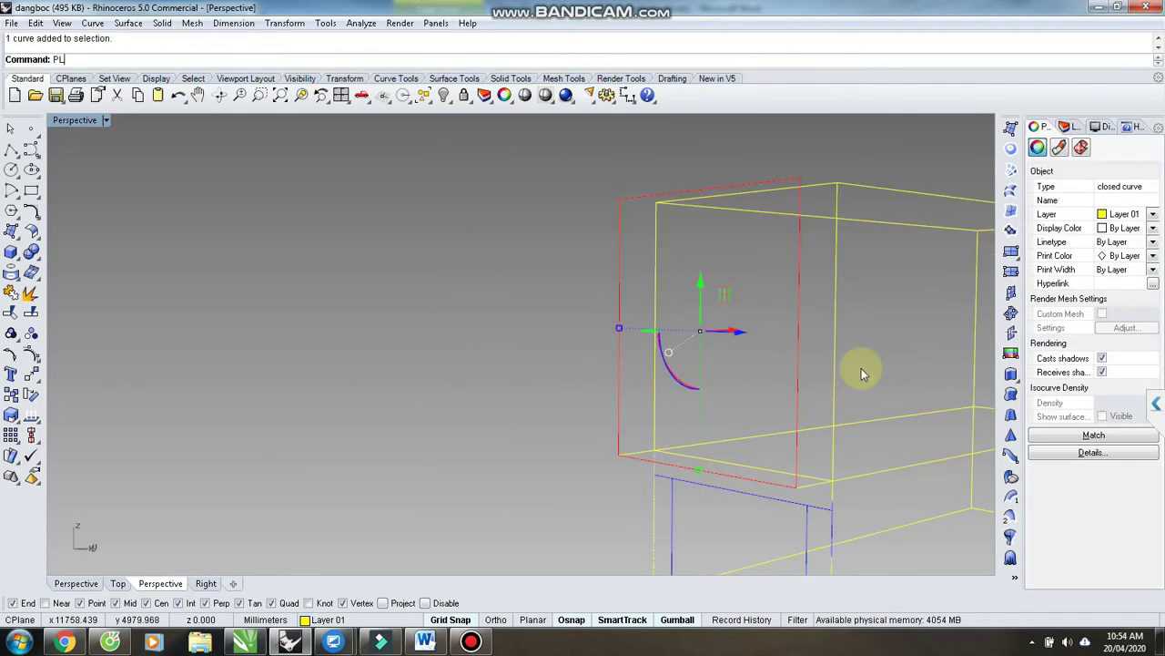
pyautogui.press('space')
pyautogui.click(814, 481)
pyautogui.click(858, 517)
pyautogui.write('p')
pyautogui.press('space')
# - Copy the three Layer 03 frame curves in place and offset the copies outward from the front face
pyautogui.moveTo(728, 451)
pyautogui.mouseDown(button='right')
pyautogui.moveTo(811, 442)
pyautogui.moveTo(768, 464)
pyautogui.moveTo(858, 416)
pyautogui.moveTo(689, 421)
pyautogui.moveTo(731, 417)
pyautogui.moveTo(713, 385)
pyautogui.moveTo(697, 412)
pyautogui.moveTo(736, 455)
pyautogui.mouseUp(button='right')
pyautogui.scroll(-3, 689, 421)
pyautogui.scroll(6, 731, 416)
pyautogui.scroll(2, 697, 419)
pyautogui.click(694, 424)
pyautogui.keyDown('shift'); pyautogui.click(738, 371); pyautogui.keyUp('shift')
pyautogui.keyDown('shift'); pyautogui.click(706, 353); pyautogui.keyUp('shift')
pyautogui.hotkey('ctrl', 'c')
pyautogui.hotkey('ctrl', 'v')
pyautogui.click(751, 426)
pyautogui.write('50')
pyautogui.press('Return')
# - Try to shift the copied frame curves by a further -50 mm along the box's depth
pyautogui.press('F1')
pyautogui.press('F2')
pyautogui.press('F3')
pyautogui.click(661, 457)
pyautogui.write('-50')
pyautogui.press('Return')
pyautogui.moveTo(686, 482); pyautogui.dragTo(694, 473, button='right')
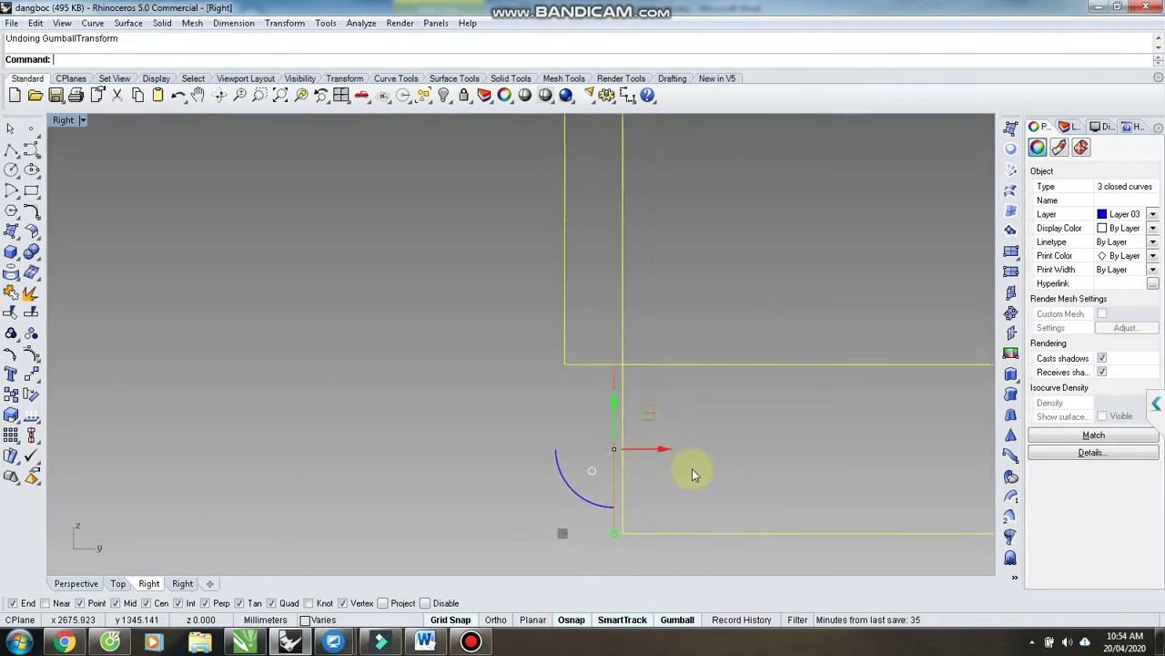
# - Loft a surface between the left column outline and its offset copy
pyautogui.press('F4')
pyautogui.press('Escape')
pyautogui.moveTo(796, 504); pyautogui.dragTo(692, 487, button='right')
pyautogui.scroll(5, 662, 512)
pyautogui.click(651, 485)
pyautogui.keyDown('shift'); pyautogui.click(669, 481); pyautogui.keyUp('shift')
pyautogui.click(614, 533)
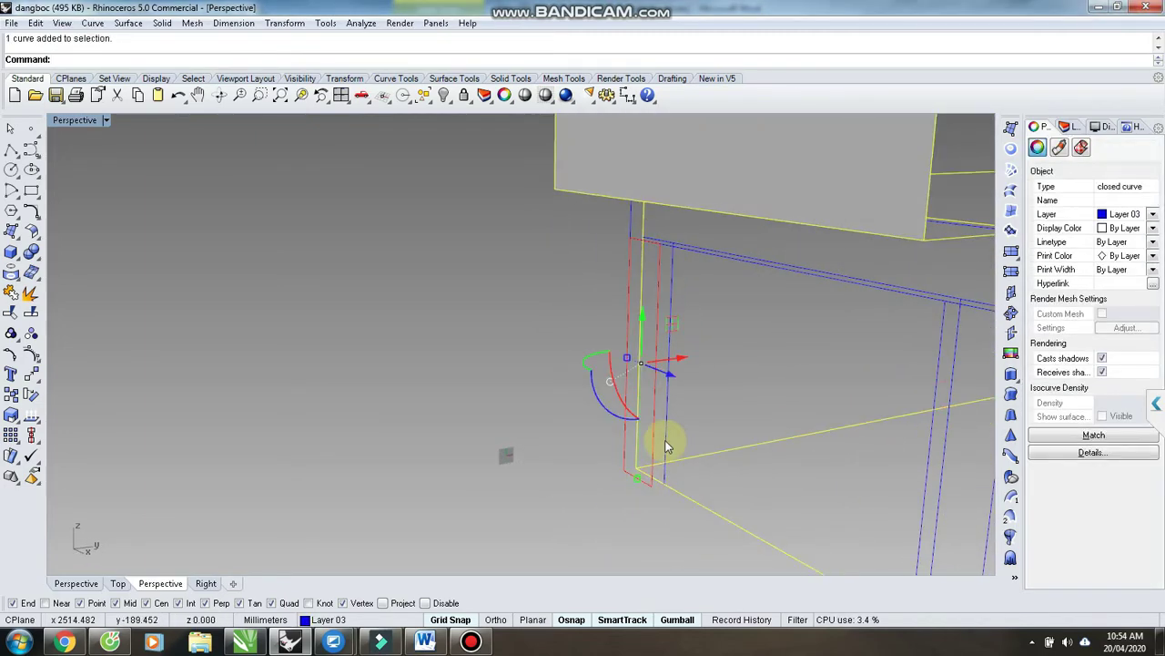
pyautogui.keyDown('shift'); pyautogui.click(665, 441); pyautogui.keyUp('shift')
pyautogui.write('loft')
pyautogui.press('Return')
pyautogui.press('Return')
pyautogui.press('Return')
# - Try to close the left column's outline with a planar surface
pyautogui.click(627, 472)
pyautogui.press('Escape')
pyautogui.press('Return')
pyautogui.click(648, 484)
pyautogui.press('Escape')
pyautogui.write('planarsrf')
pyautogui.press('Return')
pyautogui.click(651, 486)
pyautogui.click(667, 524)
pyautogui.moveTo(572, 517); pyautogui.dragTo(728, 510, button='right')
pyautogui.hotkey('ctrl', 'F1')
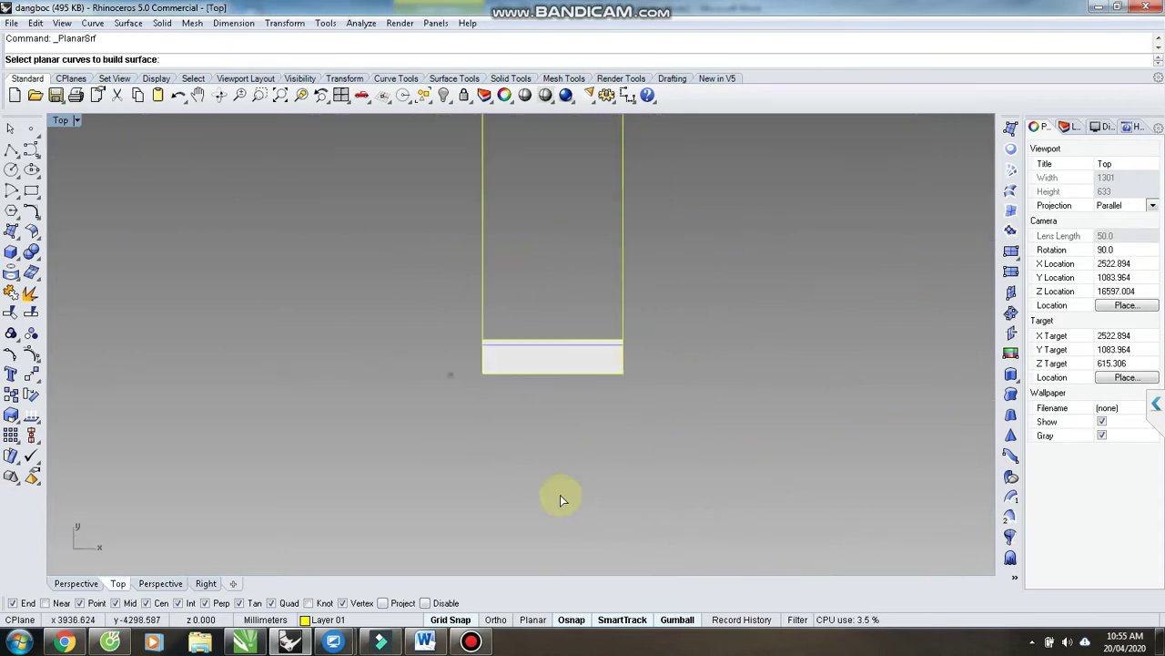
pyautogui.press('F3')
pyautogui.press('F4')
# - Try to loft the right column's outline with its offset copy
pyautogui.scroll(5, 543, 386)
pyautogui.click(606, 412)
pyautogui.press('Escape')
pyautogui.write('loft')
pyautogui.press('Return')
pyautogui.write('n')
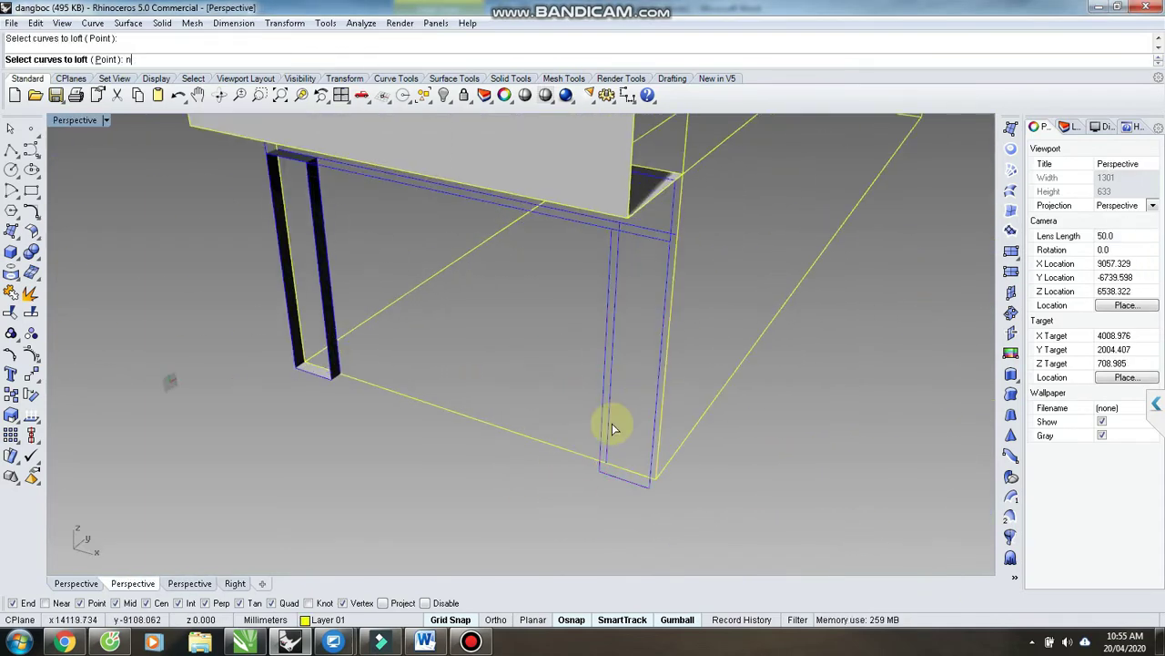
pyautogui.click(600, 437)
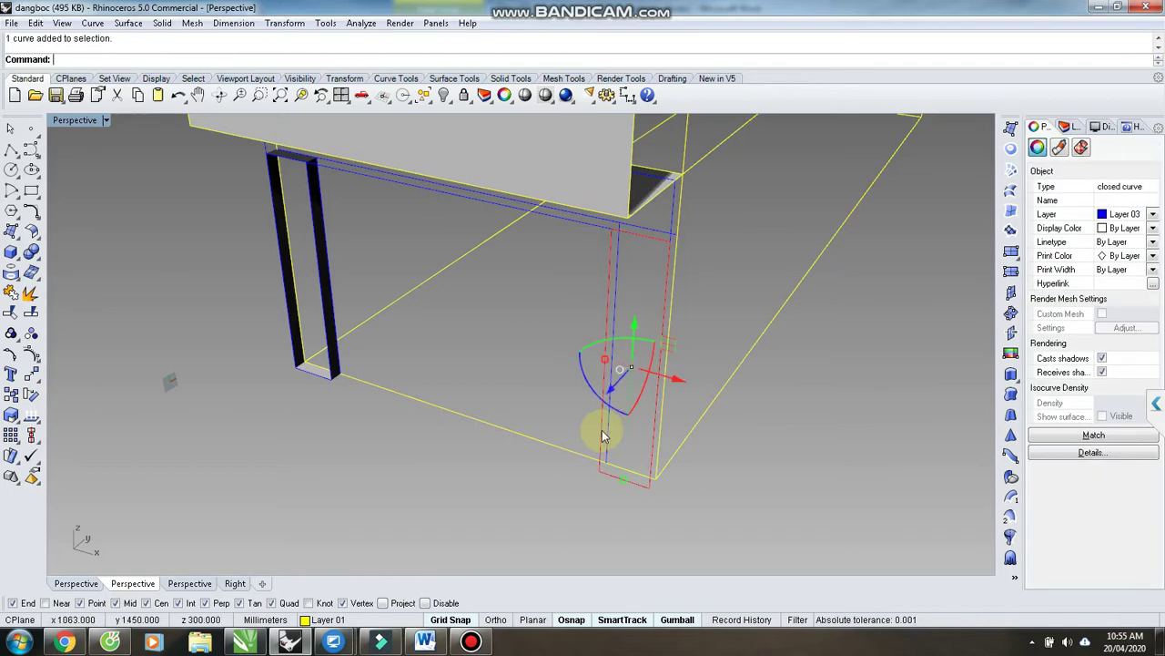
pyautogui.press('Return')
pyautogui.hotkey('ctrl', 'z')
# - Loft a surface between the right column's outline and its offset copy
pyautogui.write('loft')
pyautogui.press('Return')
pyautogui.press('Return')
pyautogui.press('Return')
pyautogui.click(780, 513)
# - Close the front outlines of the right and left columns with planar surfaces
pyautogui.click(603, 435)
pyautogui.write('p')
pyautogui.press('Return')
pyautogui.click(333, 353)
pyautogui.press('Return')
pyautogui.press('Escape')
# - Close the front outline of the entrance frame's horizontal beam with a planar surface
pyautogui.moveTo(473, 401); pyautogui.dragTo(296, 346, button='right')
pyautogui.click(429, 315)
pyautogui.press('Return')
pyautogui.click(527, 354)
# - Examine the entrance frame and the sign box above it from several angles
pyautogui.moveTo(527, 354); pyautogui.dragTo(497, 490, button='right')
pyautogui.scroll(-5, 592, 322)
pyautogui.scroll(-4, 444, 412)
pyautogui.scroll(2, 506, 418)
pyautogui.scroll(-8, 511, 468)
pyautogui.scroll(3, 489, 456)
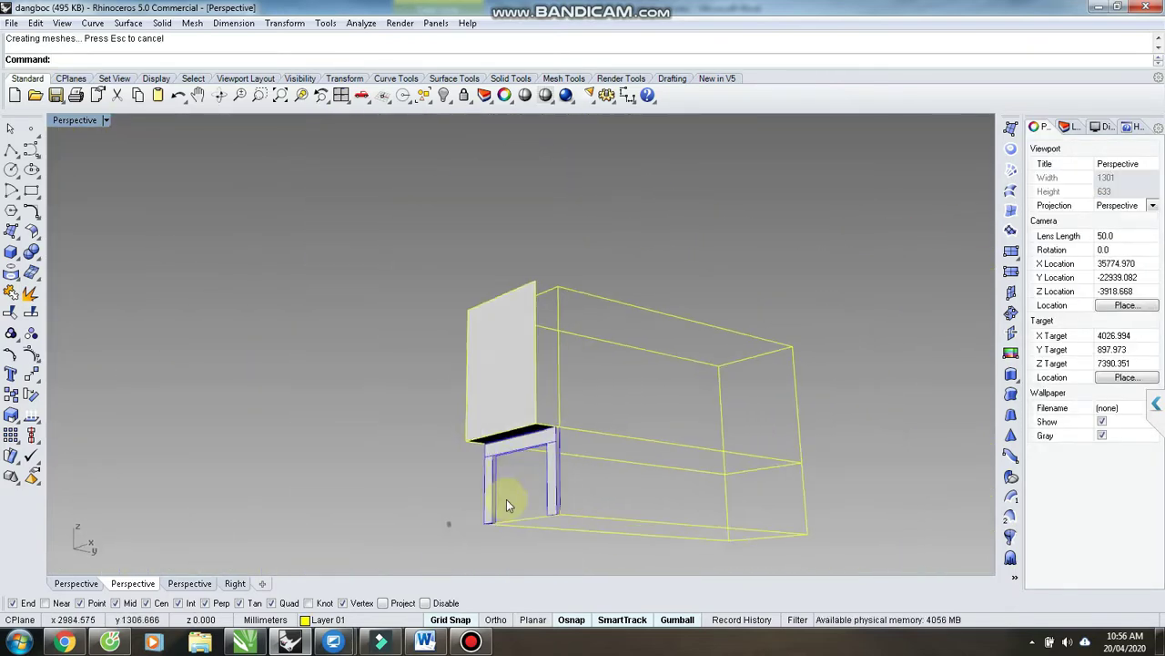
pyautogui.scroll(10, 495, 488)
pyautogui.scroll(-8, 573, 455)
pyautogui.moveTo(573, 455); pyautogui.dragTo(634, 416, button='right')
# - Draw a thin rectangle along the sign box's bottom edge in the front view
pyautogui.hotkey('ctrl', 'F2')
pyautogui.scroll(-4, 665, 433)
pyautogui.scroll(6, 658, 308)
pyautogui.scroll(2, 565, 400)
pyautogui.click(31, 191)
pyautogui.click(471, 501)
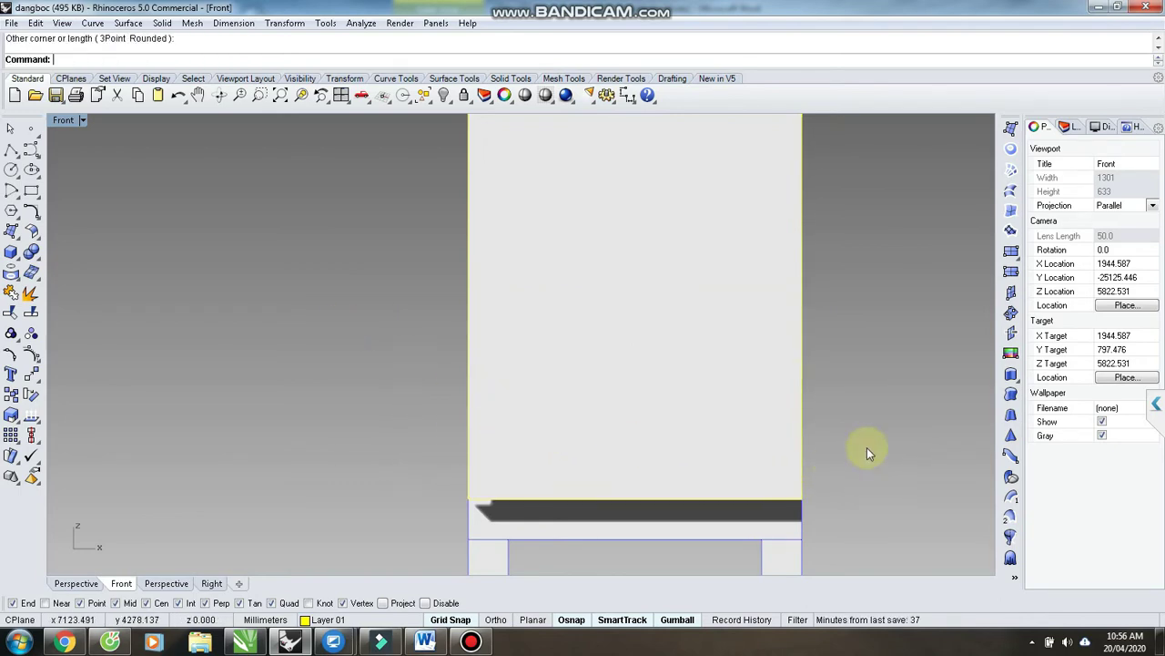
# - Move the thin rectangle along the box's depth onto the sign box's front face
pyautogui.hotkey('ctrl', 'F4')
pyautogui.scroll(4, 600, 429)
pyautogui.moveTo(599, 429); pyautogui.dragTo(487, 408, button='right')
pyautogui.click(497, 414)
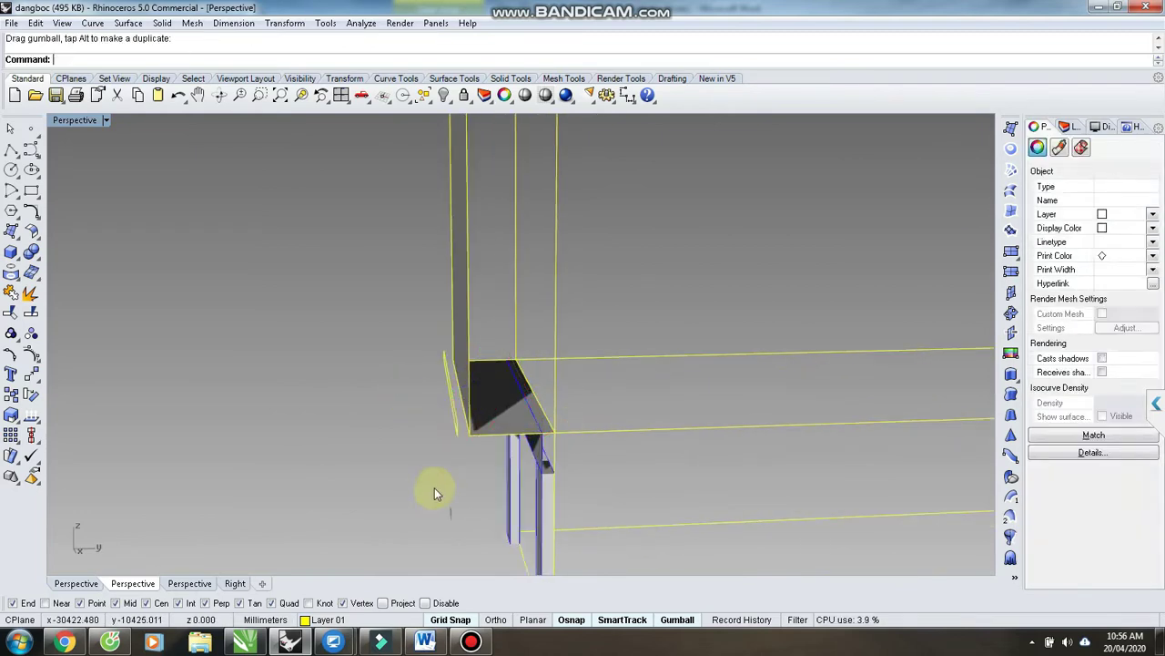
pyautogui.scroll(3, 435, 487)
pyautogui.moveTo(435, 487); pyautogui.dragTo(481, 445, button='right')
pyautogui.moveTo(442, 429); pyautogui.dragTo(491, 425)
pyautogui.scroll(-3, 490, 425)
pyautogui.moveTo(491, 426); pyautogui.dragTo(488, 380, button='right')
# - Draw a circle in the right view at the sign box's lower front edge, as tall as the thin rectangle
pyautogui.click(625, 382)
pyautogui.scroll(4, 568, 384)
pyautogui.hotkey('ctrl', 'F3')
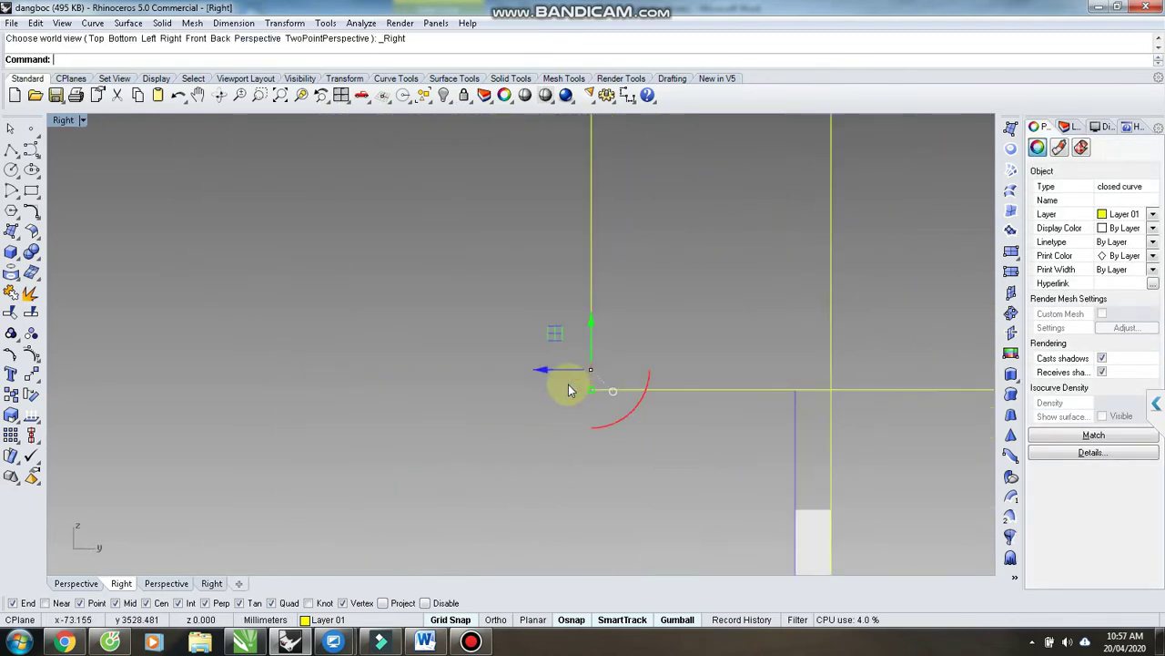
pyautogui.scroll(5, 583, 378)
pyautogui.scroll(-2, 595, 367)
pyautogui.click(595, 365)
pyautogui.click(16, 179)
pyautogui.click(33, 185)
pyautogui.click(543, 352)
pyautogui.write('2')
pyautogui.click(607, 539)
pyautogui.moveTo(617, 537); pyautogui.dragTo(636, 453)
# - Move the circle to the sign box's lower right corner, level with its bottom edge
pyautogui.moveTo(605, 477); pyautogui.dragTo(593, 468, button='right')
pyautogui.hotkey('ctrl', 'F4')
pyautogui.moveTo(351, 339); pyautogui.dragTo(623, 410)
pyautogui.scroll(8, 621, 411)
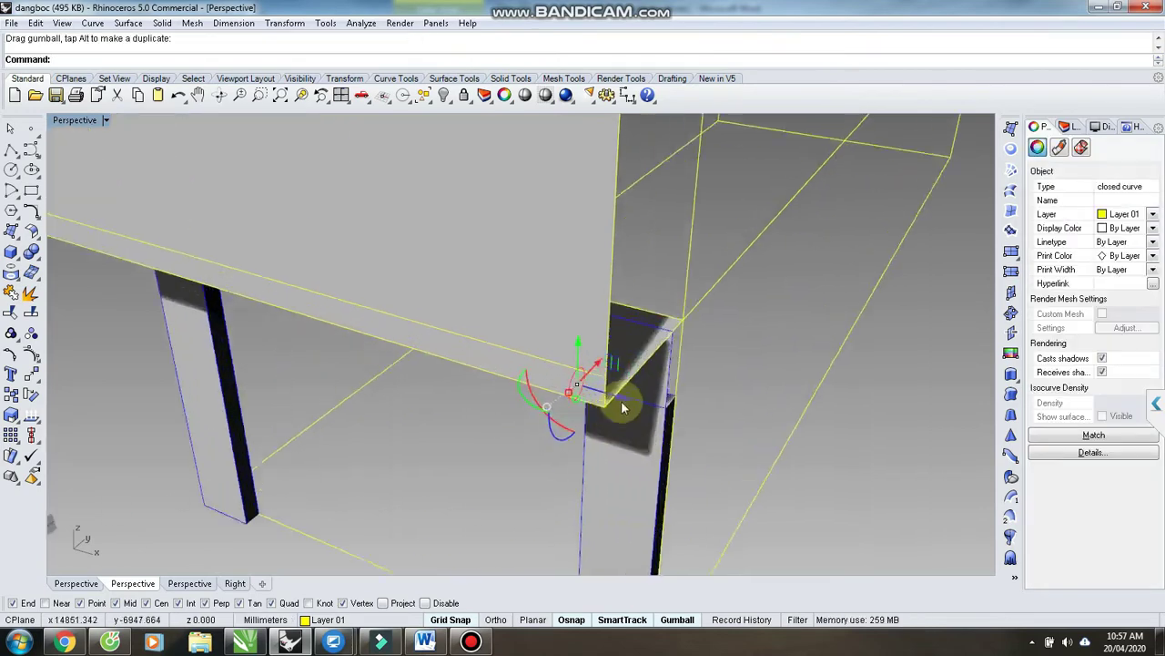
pyautogui.moveTo(651, 447); pyautogui.dragTo(574, 476, button='right')
pyautogui.scroll(4, 572, 476)
pyautogui.moveTo(571, 476); pyautogui.dragTo(573, 466)
pyautogui.scroll(-4, 618, 479)
pyautogui.click(613, 366)
pyautogui.click(616, 371)
pyautogui.moveTo(614, 371); pyautogui.dragTo(616, 263)
pyautogui.moveTo(687, 341); pyautogui.dragTo(612, 359, button='right')
pyautogui.scroll(-3, 612, 360)
pyautogui.press('Escape')
# - Draw a 300 mm wide rectangle in the right view, starting from the top of the circle
pyautogui.scroll(-2, 516, 328)
pyautogui.moveTo(516, 327); pyautogui.dragTo(627, 359, button='right')
pyautogui.scroll(2, 627, 359)
pyautogui.hotkey('ctrl', 'F3')
pyautogui.scroll(2, 583, 271)
pyautogui.click(31, 191)
pyautogui.click(544, 185)
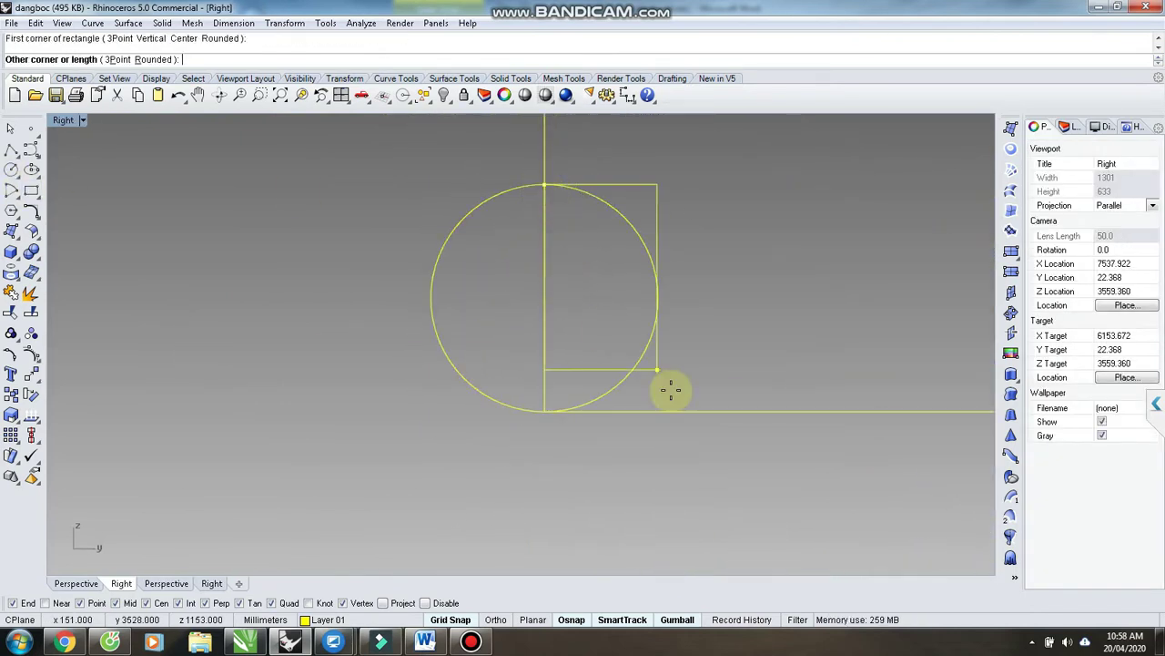
pyautogui.write('300')
pyautogui.press('Return')
pyautogui.write('20')
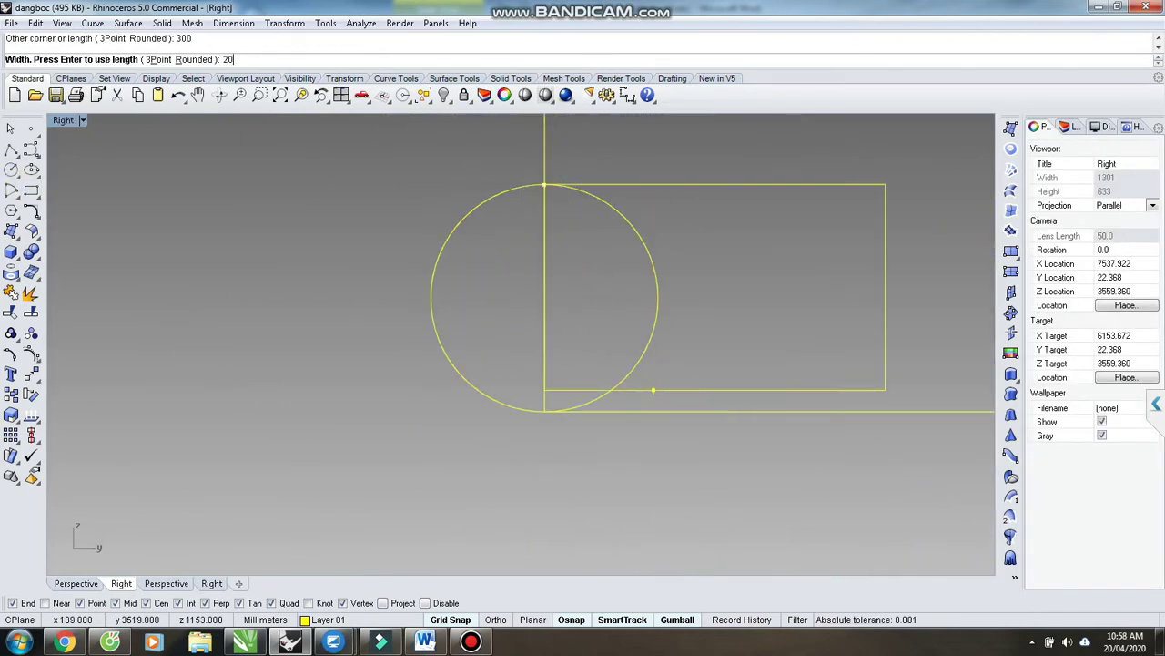
# - Align the rectangle with the circle's height and shift the shapes outward from the sign face
pyautogui.click(641, 186)
pyautogui.moveTo(544, 185); pyautogui.dragTo(544, 411)
pyautogui.scroll(-6, 612, 279)
pyautogui.moveTo(469, 196); pyautogui.dragTo(788, 372)
pyautogui.moveTo(681, 288); pyautogui.dragTo(402, 289)
# - Trim the overlapping circle and rectangle segments and join the remaining curves into one rounded profile
pyautogui.click(10, 313)
pyautogui.click(356, 304)
pyautogui.click(298, 305)
pyautogui.rightClick(305, 305)
pyautogui.moveTo(219, 205); pyautogui.dragTo(510, 382)
pyautogui.click(10, 293)
# - Move the rounded profile to the lower right corner of the sign's front face
pyautogui.moveTo(467, 382); pyautogui.dragTo(485, 389, button='right')
pyautogui.hotkey('ctrl', 'F4')
pyautogui.moveTo(471, 410); pyautogui.dragTo(544, 343)
pyautogui.scroll(-5, 444, 388)
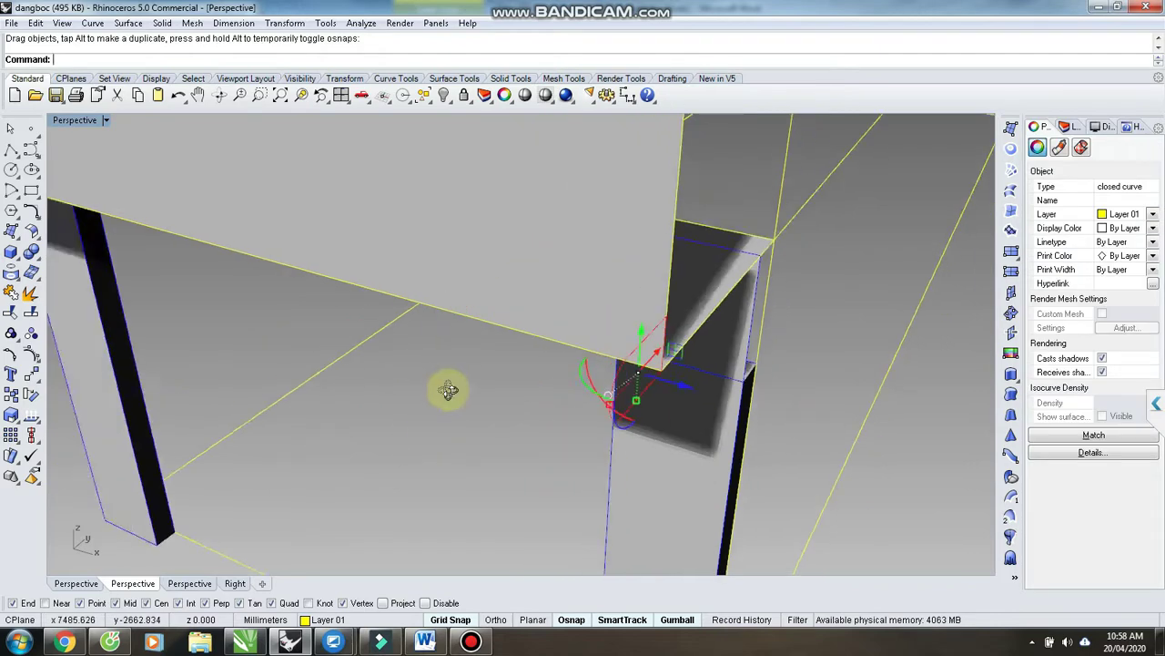
# - Copy the rounded profile to the opposite lower corner of the sign
pyautogui.moveTo(444, 388); pyautogui.dragTo(546, 416, button='right')
pyautogui.hotkey('ctrl', 'c')
pyautogui.hotkey('ctrl', 'v')
# - Loft a ledge surface between the two rounded profiles
pyautogui.click(697, 392)
pyautogui.press('Return')
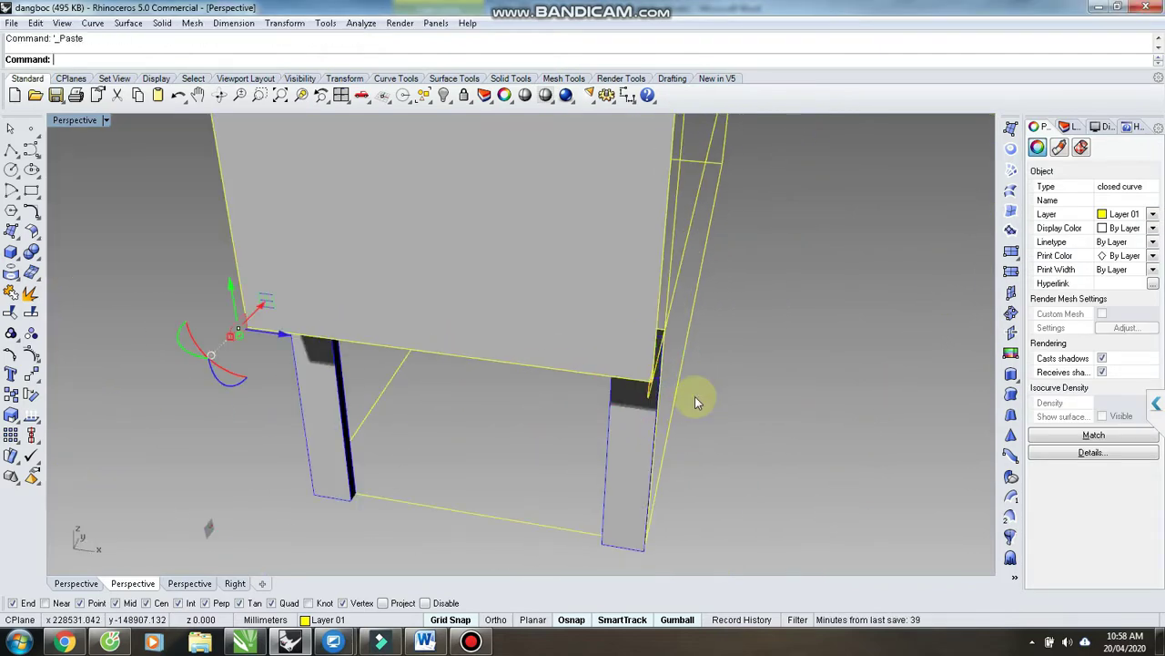
pyautogui.click(890, 492)
# - Close both ends of the lofted ledge with planar surfaces
pyautogui.moveTo(890, 493); pyautogui.dragTo(577, 367, button='right')
pyautogui.scroll(4, 578, 368)
pyautogui.click(524, 318)
pyautogui.press('Escape')
pyautogui.click(523, 315)
pyautogui.write('ps')
pyautogui.press('Return')
pyautogui.moveTo(437, 318); pyautogui.dragTo(729, 382, button='right')
pyautogui.click(266, 470)
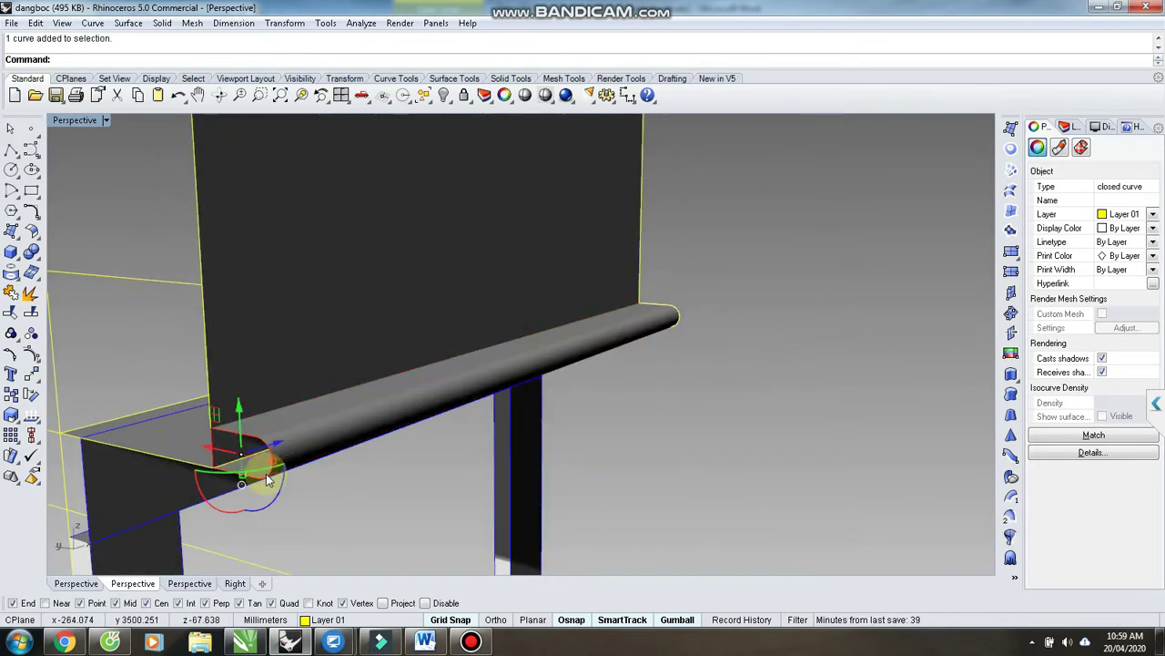
pyautogui.press('Return')
pyautogui.press('Escape')
# - Join the planar end caps to the lofted ledge at both ends
pyautogui.moveTo(268, 474); pyautogui.dragTo(345, 409, button='right')
pyautogui.scroll(2, 345, 414)
pyautogui.click(401, 464)
pyautogui.keyDown('shift'); pyautogui.click(460, 446); pyautogui.keyUp('shift')
pyautogui.click(11, 292)
pyautogui.moveTo(874, 438); pyautogui.dragTo(712, 474, button='right')
pyautogui.press('Escape')
pyautogui.click(702, 476)
pyautogui.keyDown('shift'); pyautogui.click(638, 460); pyautogui.keyUp('shift')
pyautogui.click(11, 292)
pyautogui.scroll(-4, 300, 377)
pyautogui.press('Escape')
pyautogui.scroll(-2, 485, 444)
# - Examine the sign box and its rounded lower ledge from the front and in perspective
pyautogui.moveTo(300, 376); pyautogui.dragTo(633, 391, button='right')
pyautogui.scroll(2, 693, 389)
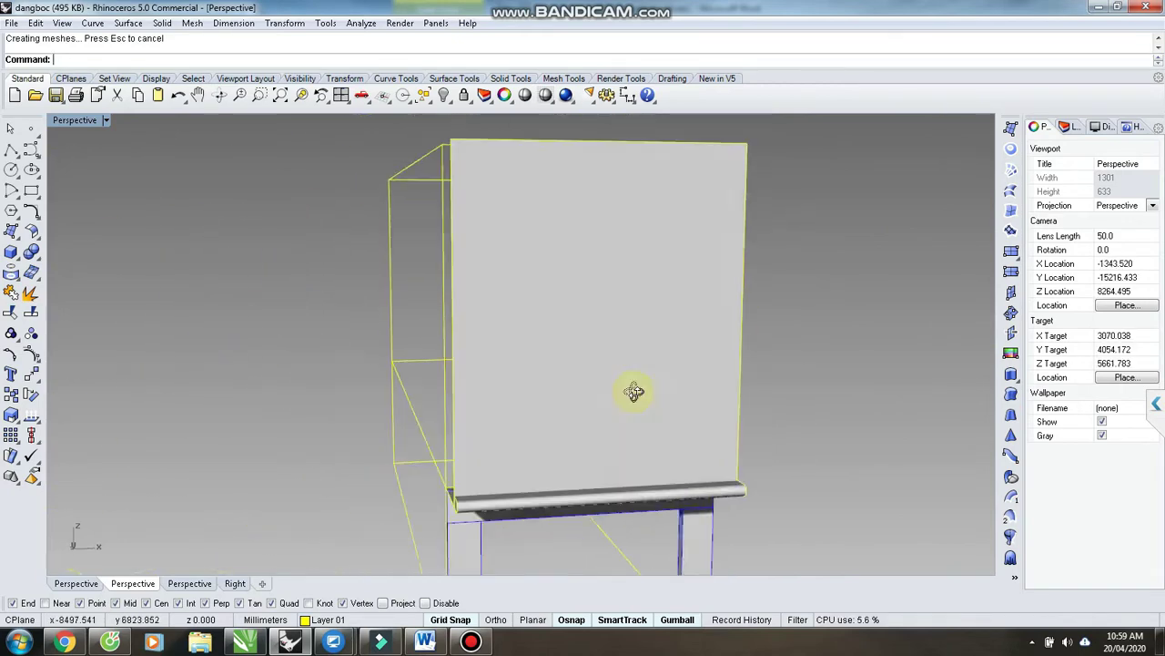
pyautogui.hotkey('ctrl', 'F2')
pyautogui.moveTo(557, 369); pyautogui.dragTo(556, 378, button='right')
pyautogui.scroll(2, 477, 223)
pyautogui.click(438, 166)
pyautogui.click(301, 222)
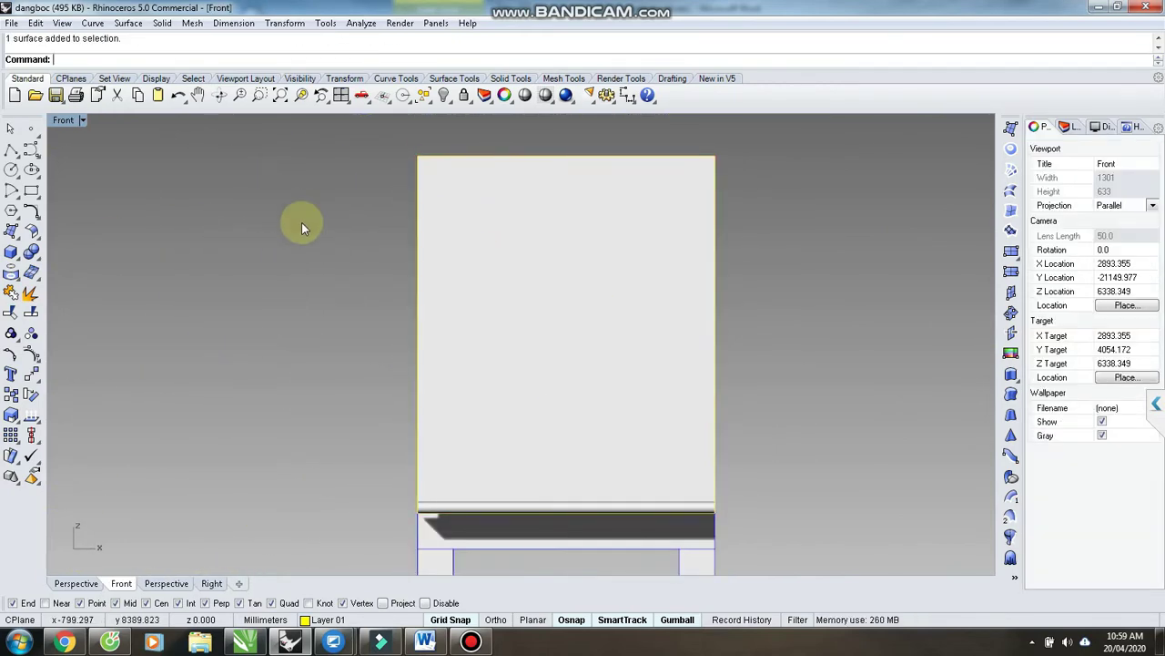
pyautogui.click(419, 493)
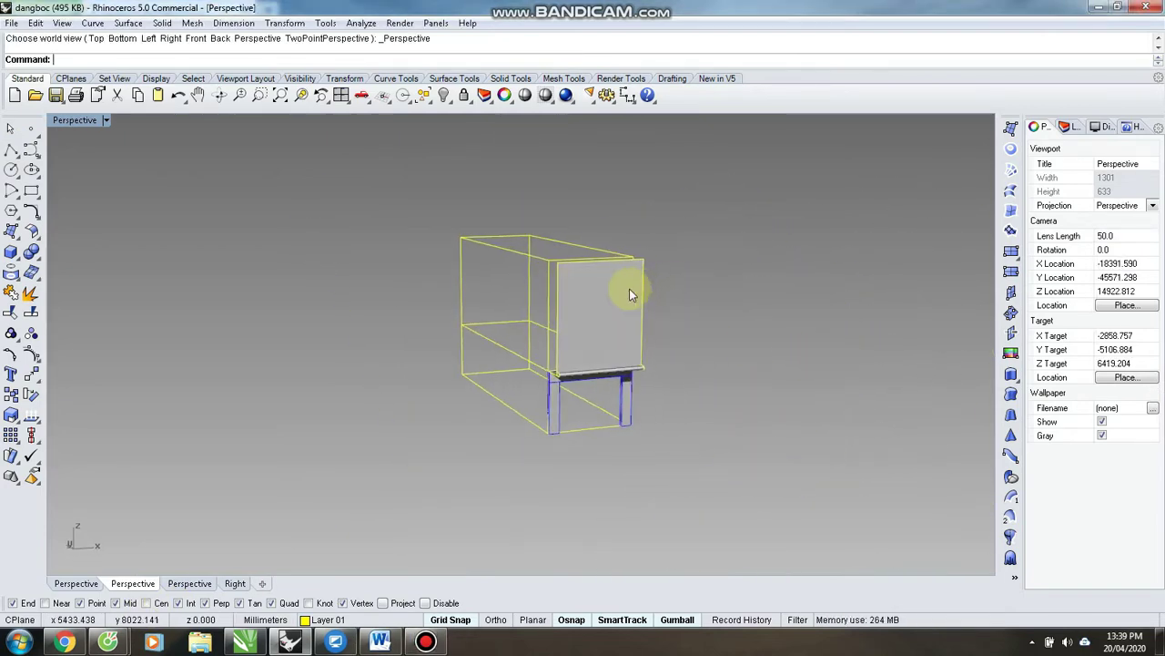
pyautogui.scroll(7, 629, 289)
pyautogui.moveTo(629, 288); pyautogui.dragTo(601, 329, button='right')
pyautogui.scroll(3, 631, 335)
pyautogui.scroll(-6, 631, 335)
# - Delete the sign box's front surface
pyautogui.hotkey('ctrl', 'F3')
pyautogui.hotkey('ctrl', 'F2')
pyautogui.scroll(6, 728, 357)
pyautogui.scroll(-6, 728, 357)
pyautogui.scroll(6, 599, 328)
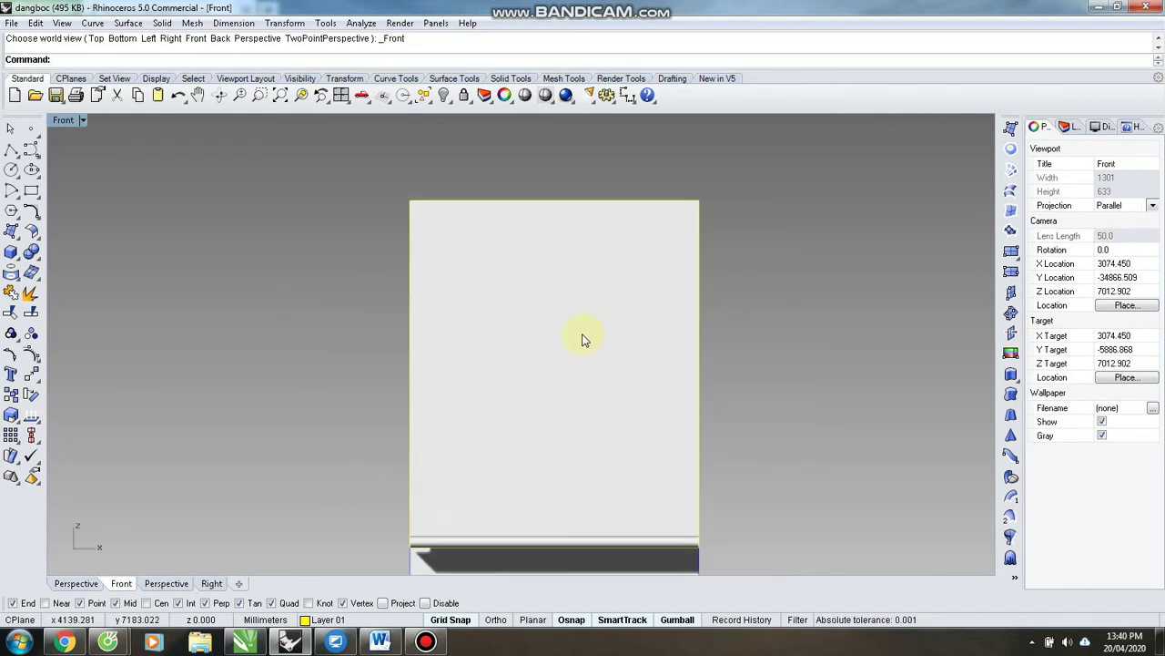
pyautogui.click(510, 350)
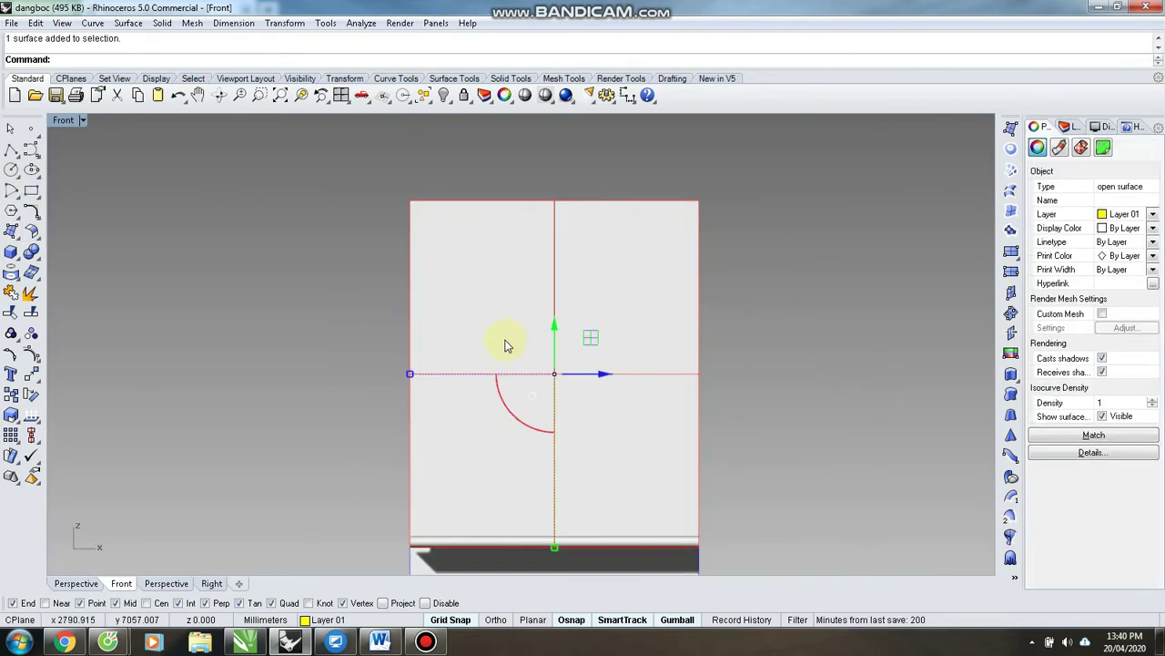
pyautogui.press('Delete')
# - Offset the sign's front outline inward to form an inner rectangular border
pyautogui.click(558, 201)
pyautogui.click(587, 245)
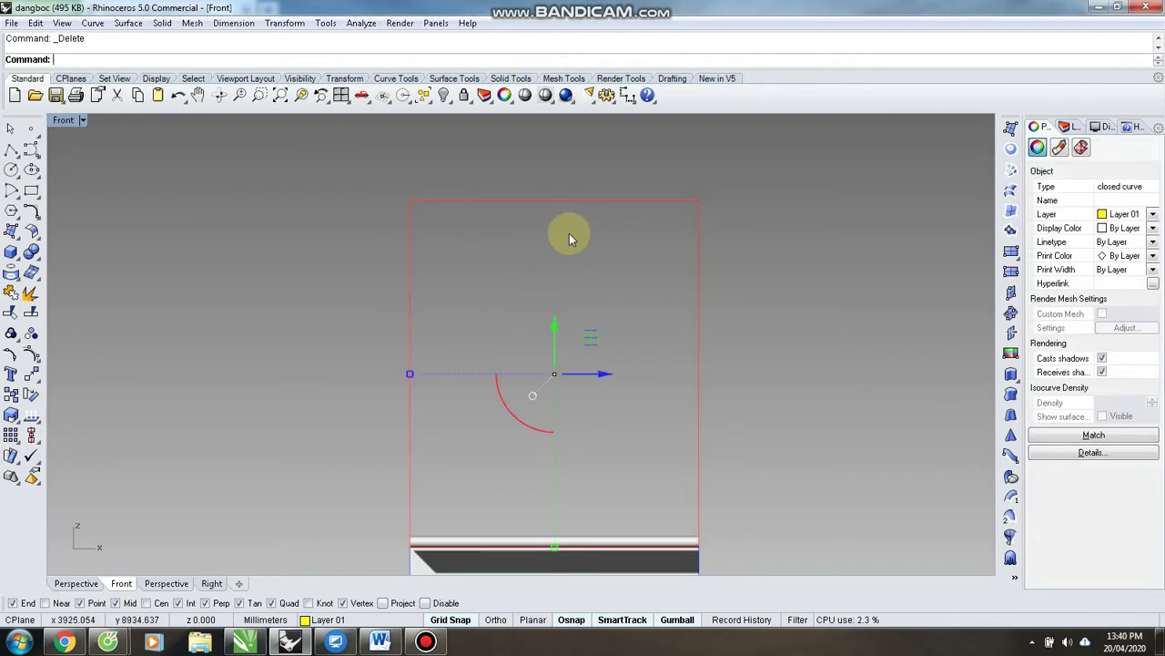
pyautogui.press('Return')
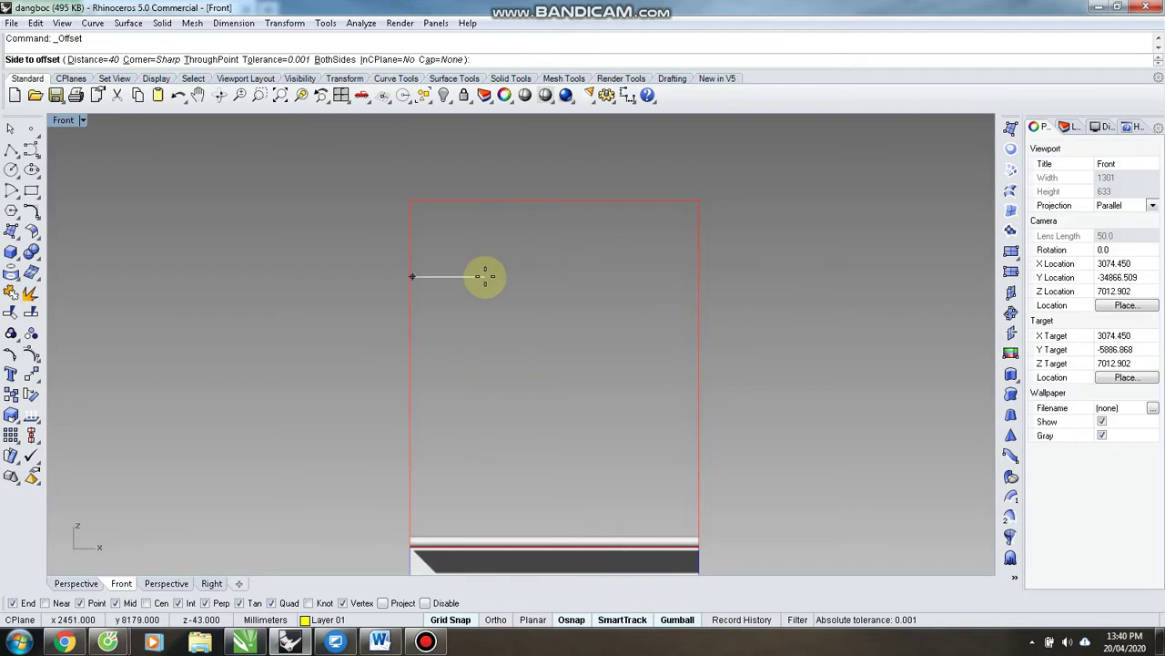
pyautogui.click(486, 277)
pyautogui.click(700, 294)
pyautogui.click(773, 294)
# - Copy the sign's outer and inner front outlines and shift the copies forward to define the border's depth
pyautogui.click(627, 218)
pyautogui.click(624, 201)
pyautogui.click(670, 237)
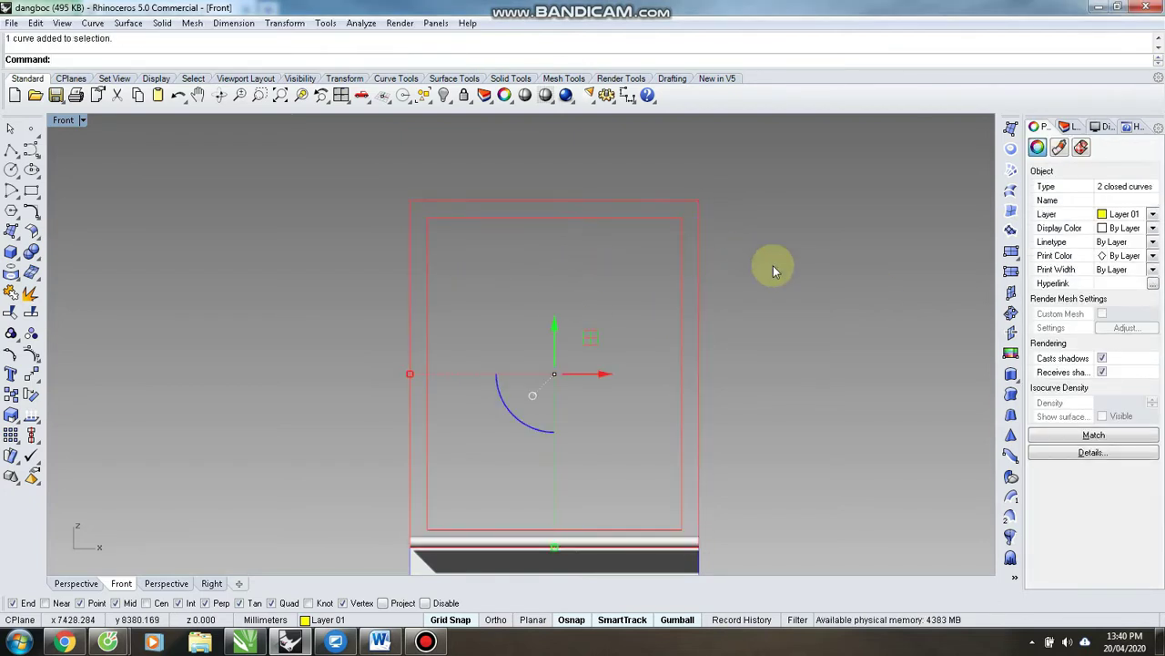
pyautogui.press('F4')
pyautogui.scroll(4, 630, 265)
pyautogui.moveTo(730, 357); pyautogui.dragTo(682, 366, button='right')
pyautogui.click(681, 367)
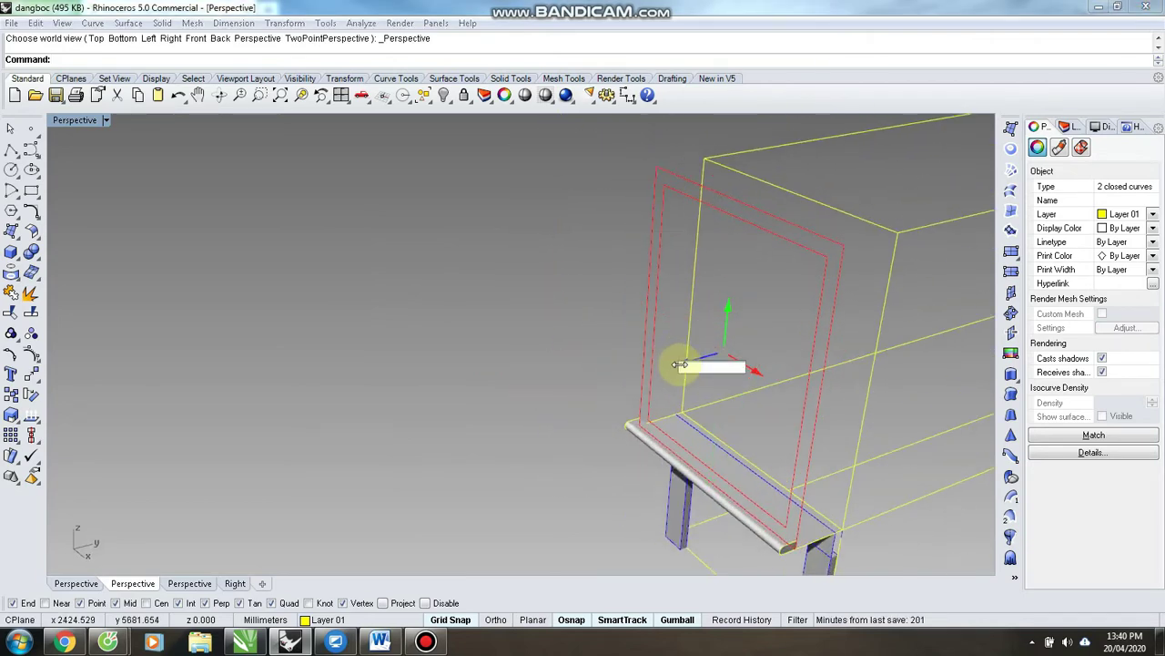
pyautogui.write('10')
pyautogui.press('Return')
pyautogui.scroll(1, 682, 367)
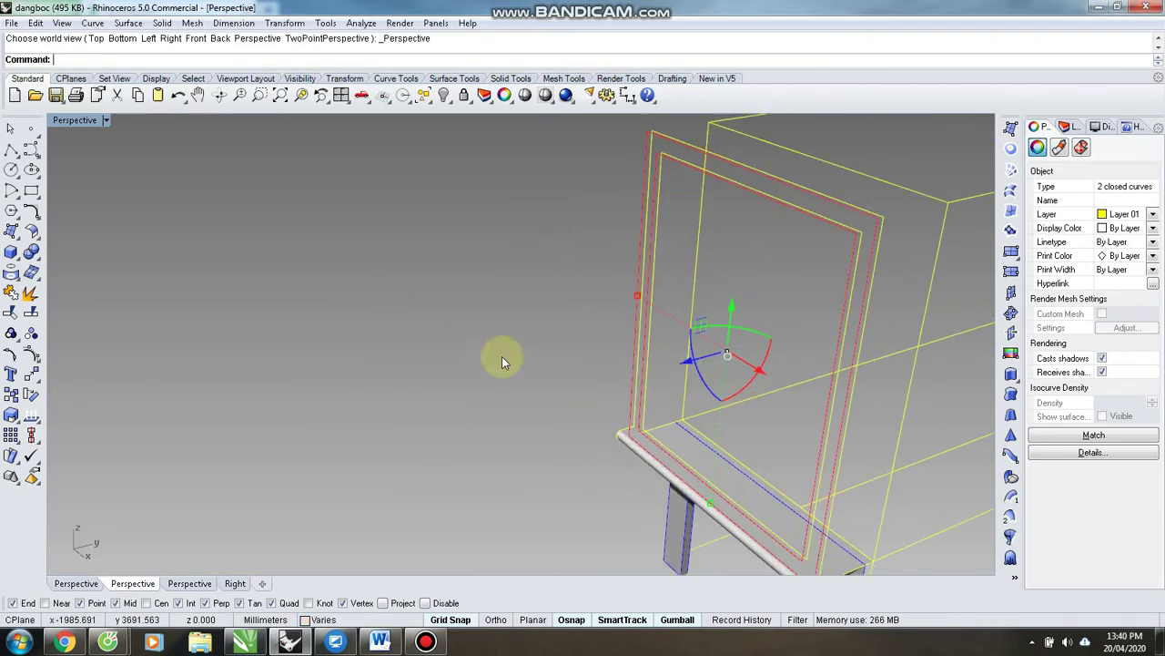
# - Loft side walls between the front and rear outlines for both the outer and inner edges of the border
pyautogui.click(502, 356)
pyautogui.scroll(7, 658, 136)
pyautogui.click(682, 157)
pyautogui.moveTo(682, 157); pyautogui.dragTo(693, 154)
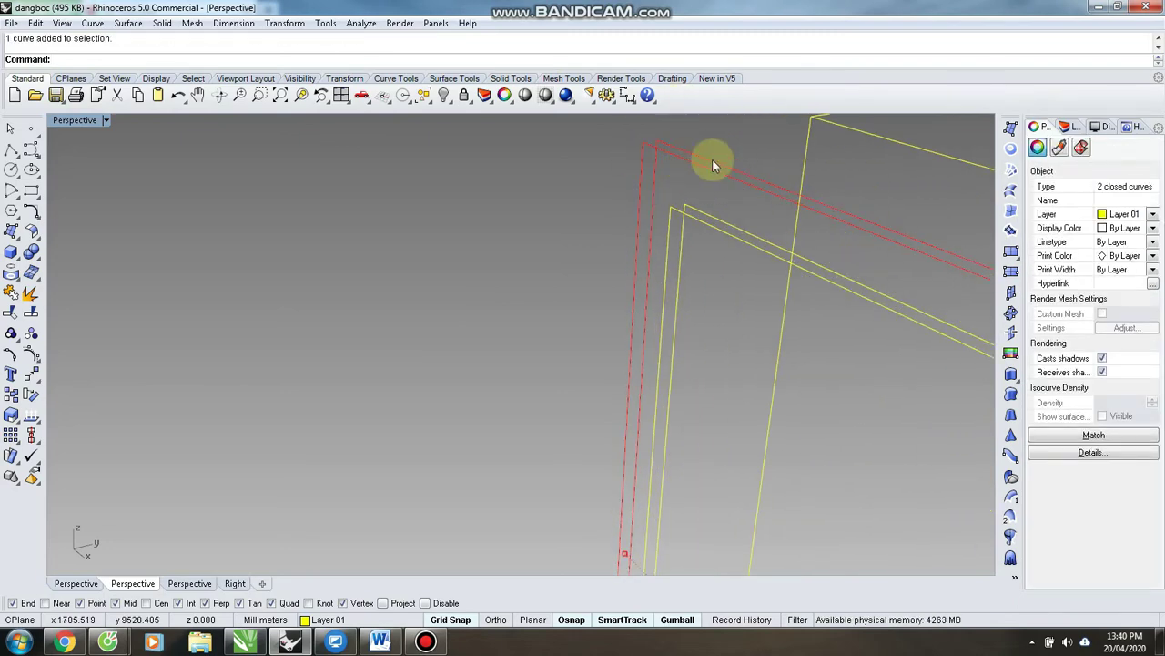
pyautogui.press('Return')
pyautogui.click(521, 410)
pyautogui.press('Return')
pyautogui.press('Return')
pyautogui.click(518, 409)
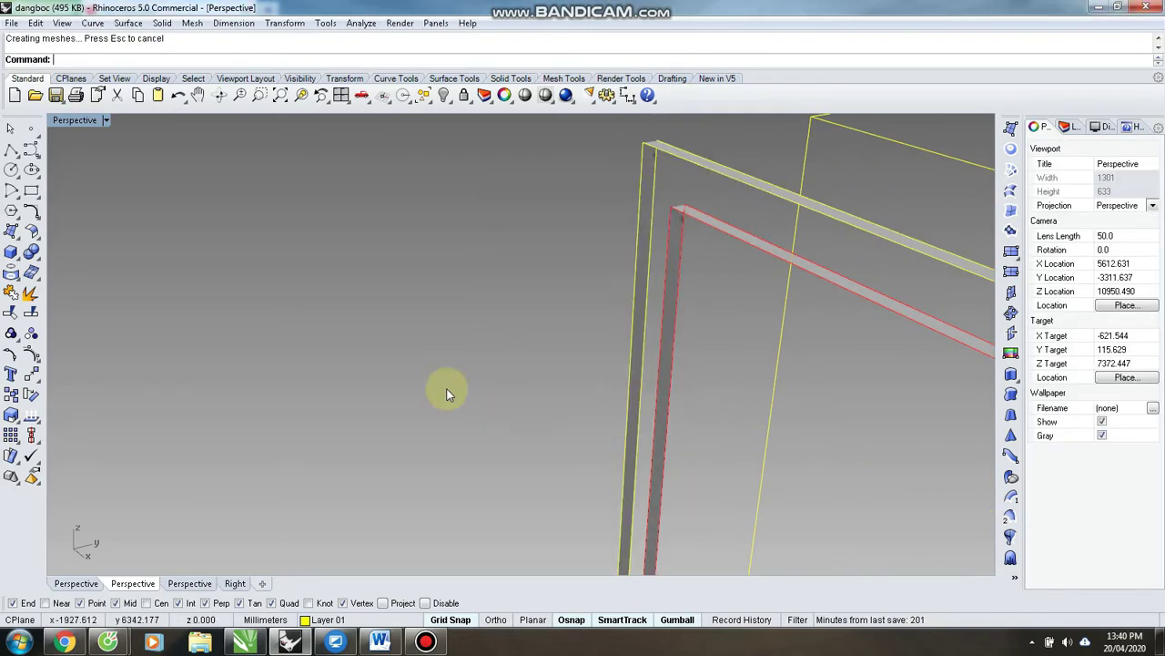
# - Fill the border's front face between its two outlines with a planar surface and delete those outline curves
pyautogui.click(636, 278)
pyautogui.click(696, 324)
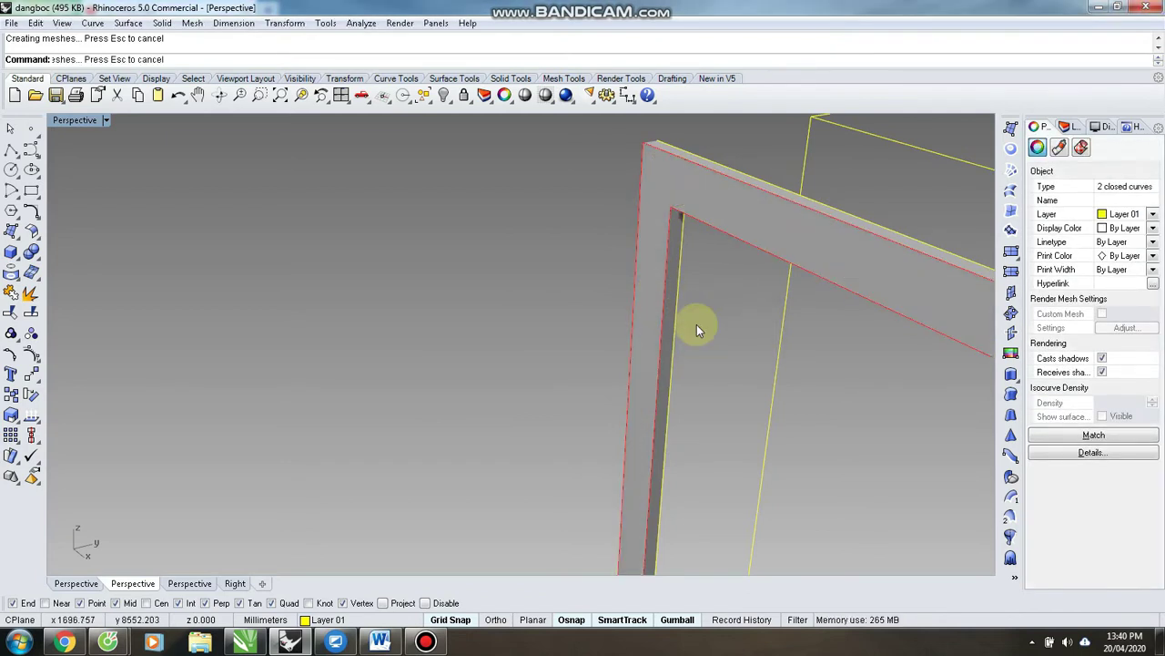
pyautogui.press('Delete')
# - Examine the bordered frame, ledge and building front from several sides in the standard and perspective views
pyautogui.moveTo(706, 265); pyautogui.dragTo(678, 330, button='right')
pyautogui.hotkey('ctrl', 'F2')
pyautogui.hotkey('ctrl', 'F1')
pyautogui.scroll(-8, 511, 450)
pyautogui.hotkey('ctrl', 'F4')
pyautogui.scroll(7, 538, 493)
pyautogui.moveTo(498, 491); pyautogui.dragTo(577, 478, button='right')
pyautogui.scroll(-6, 577, 481)
pyautogui.moveTo(661, 424); pyautogui.dragTo(603, 368, button='right')
pyautogui.scroll(6, 619, 367)
pyautogui.scroll(-6, 619, 366)
pyautogui.scroll(8, 455, 378)
pyautogui.moveTo(521, 393); pyautogui.dragTo(989, 489, button='right')
pyautogui.scroll(-8, 629, 414)
pyautogui.hotkey('ctrl', 'F3')
pyautogui.hotkey('ctrl', 'F2')
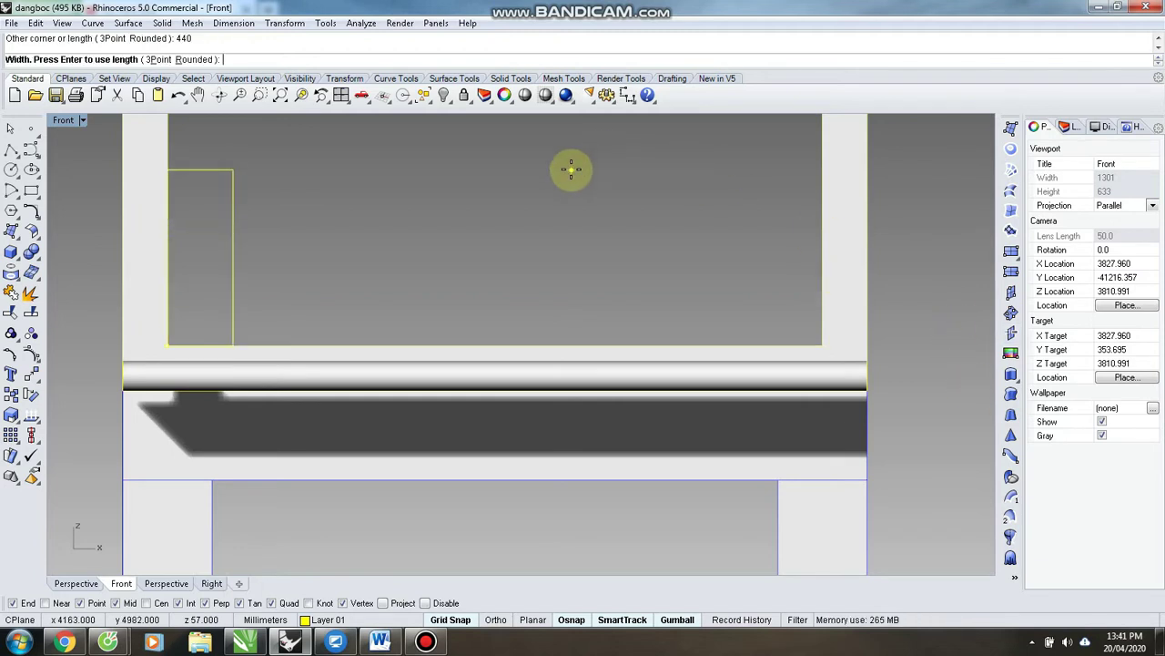
pyautogui.scroll(2, 571, 169)
pyautogui.press('Return')
pyautogui.click(154, 327)
pyautogui.press('Delete')
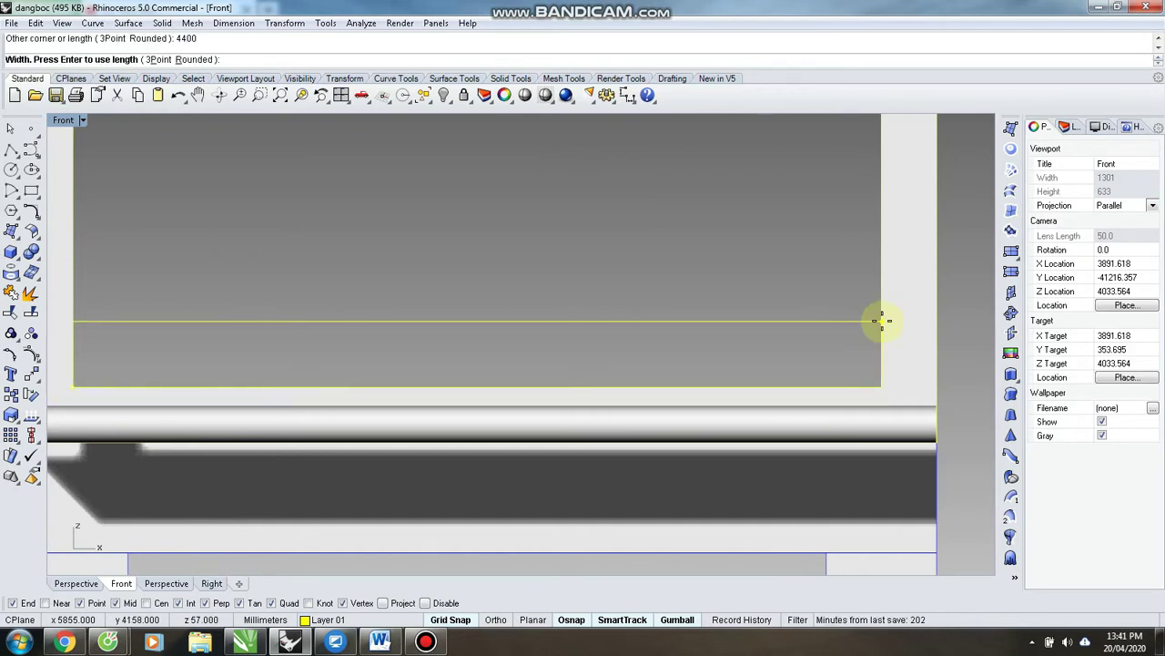
# - Draw a rectangle 4400 mm long and 80 mm high along the lower inner edge of the sign frame
pyautogui.write('80')
pyautogui.press('Return')
pyautogui.scroll(-6, 733, 305)
pyautogui.scroll(8, 767, 348)
pyautogui.moveTo(814, 316)
pyautogui.mouseDown(button='right')
pyautogui.moveTo(775, 329)
pyautogui.moveTo(800, 325)
pyautogui.mouseUp(button='right')
# - Move the 4400 by 80 mm rectangle 100 mm backward to the frame's rear edge
pyautogui.hotkey('ctrl', 'F4')
pyautogui.scroll(10, 465, 341)
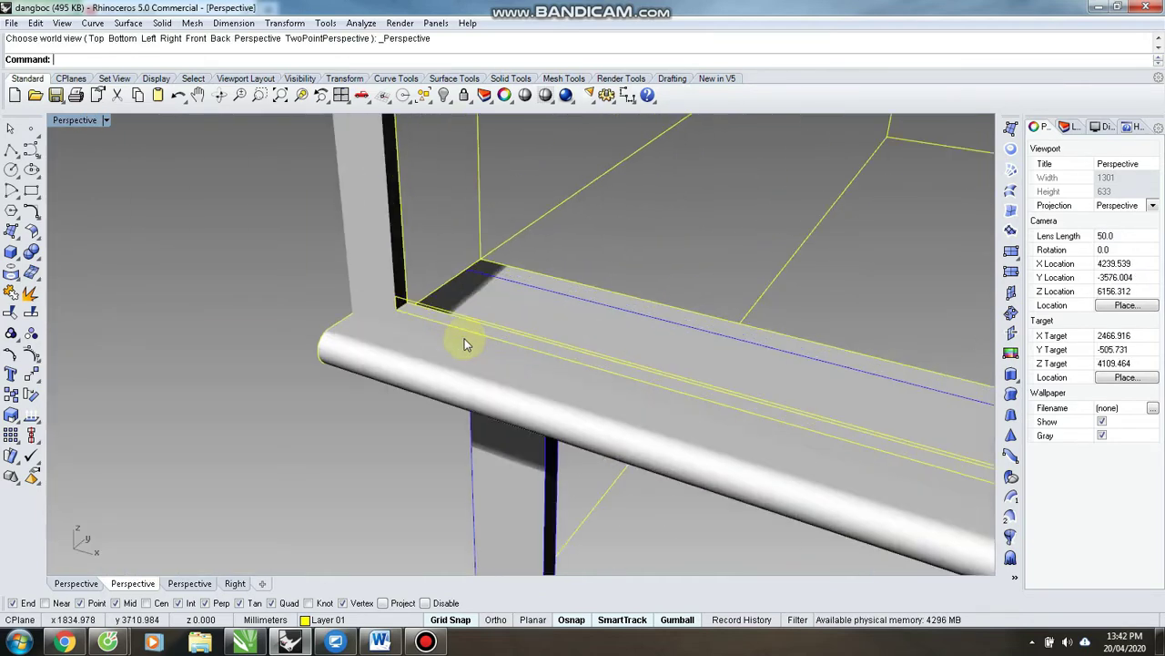
pyautogui.click(447, 312)
pyautogui.click(804, 451)
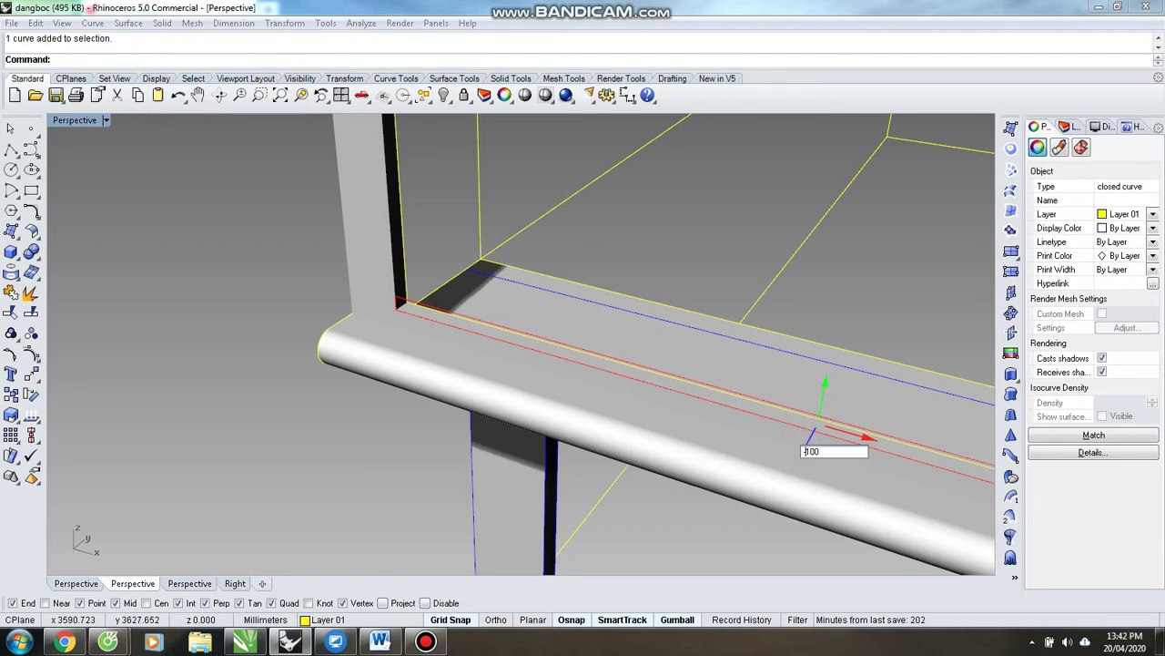
pyautogui.press('Return')
pyautogui.click(260, 325)
# - Extrude the long rectangle 30 mm as a solid to form a horizontal bar
pyautogui.scroll(2, 485, 321)
pyautogui.scroll(3, 490, 315)
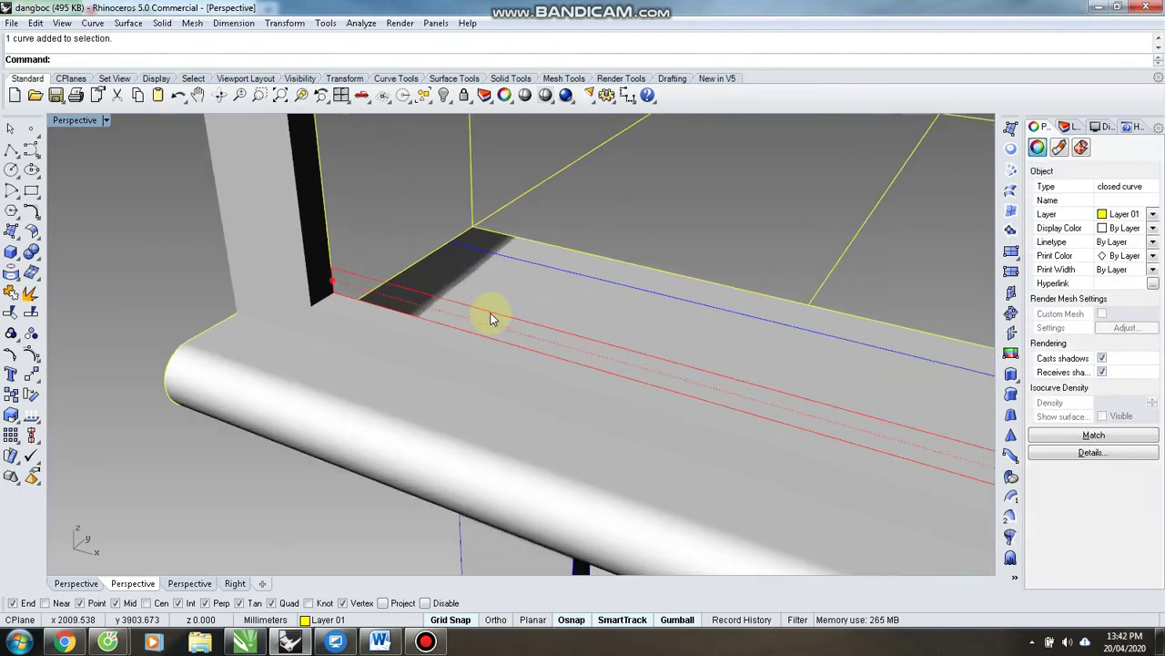
pyautogui.scroll(-4, 357, 271)
pyautogui.scroll(3, 555, 311)
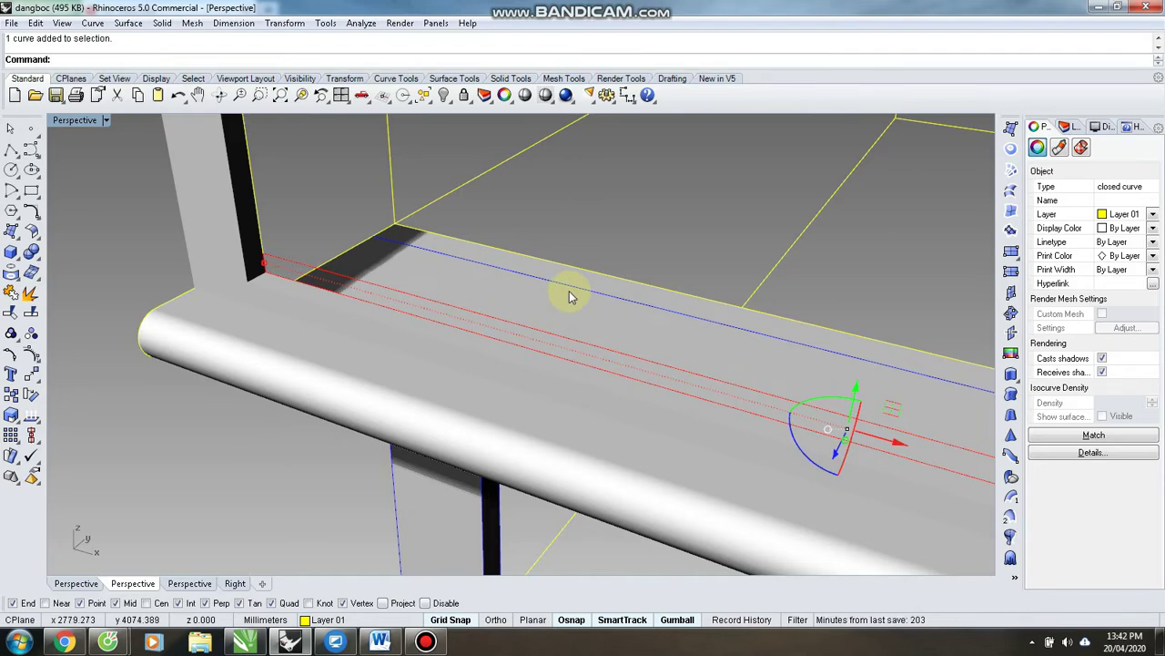
pyautogui.scroll(-6, 569, 297)
pyautogui.scroll(5, 642, 322)
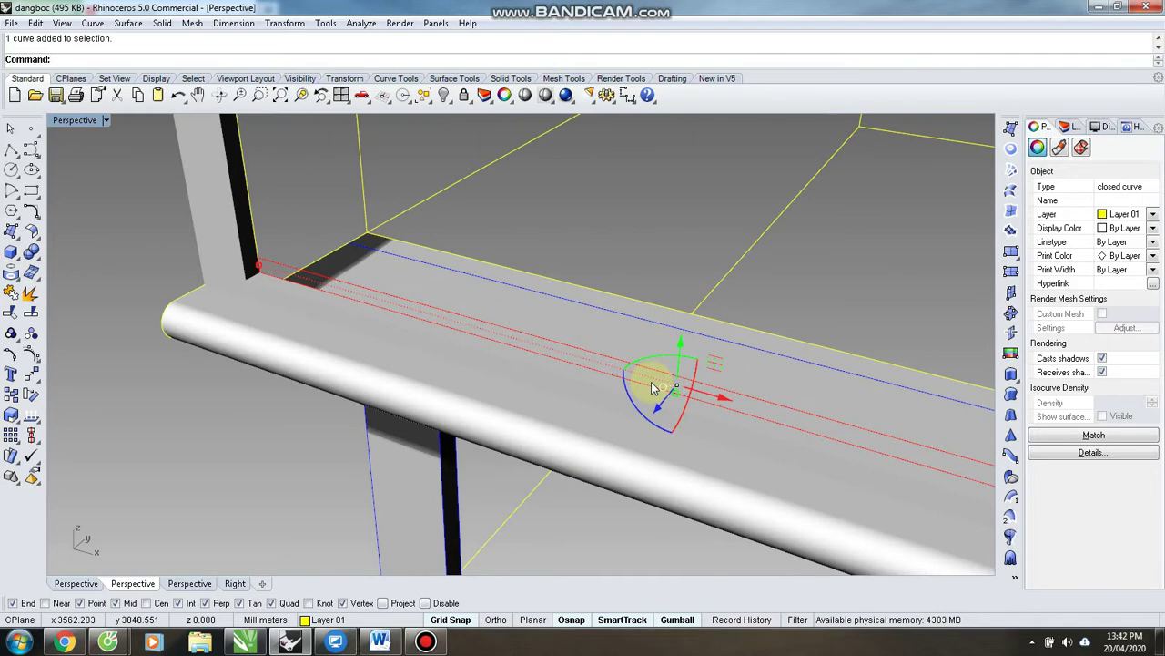
pyautogui.click(1011, 373)
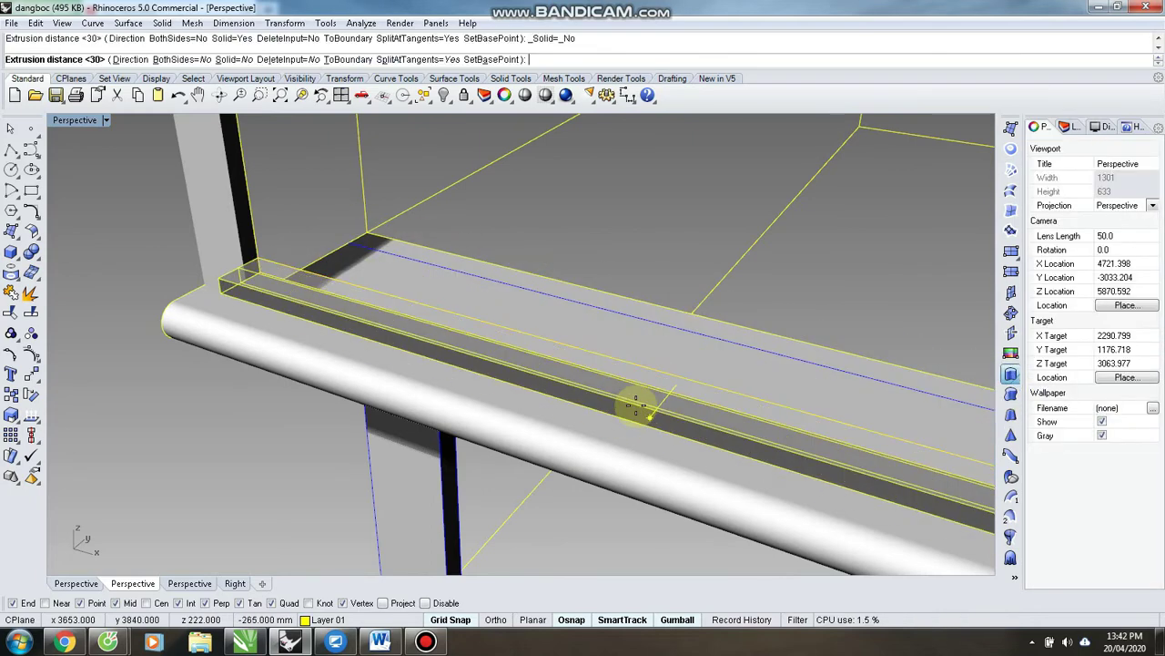
pyautogui.write('S')
pyautogui.press('Return')
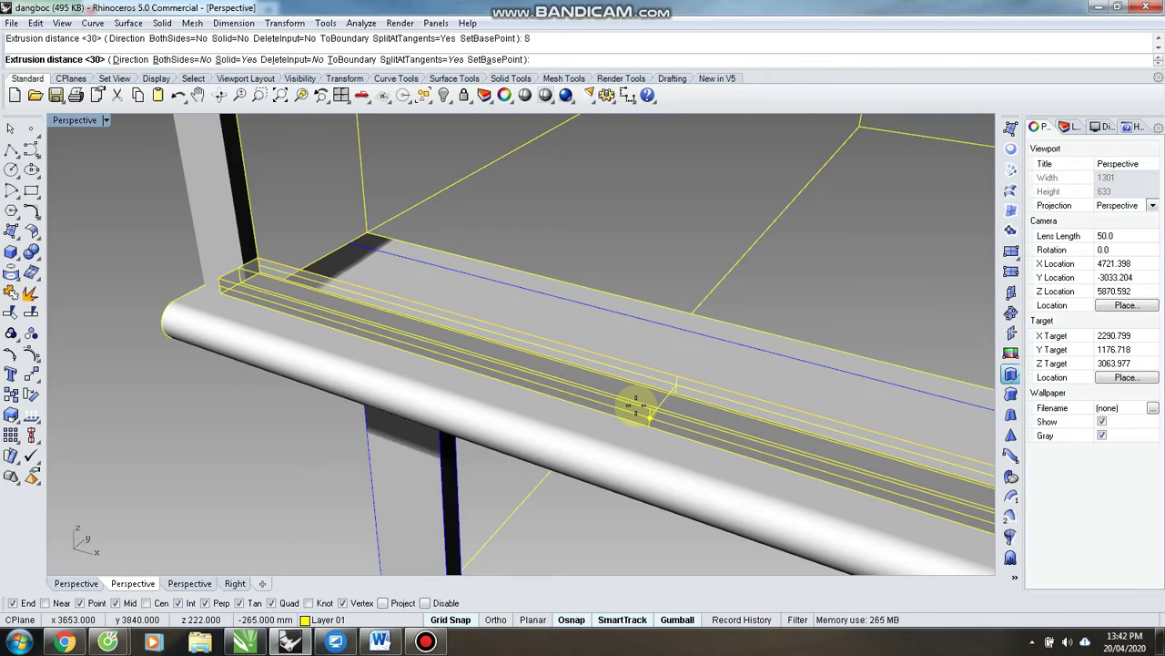
pyautogui.press('Return')
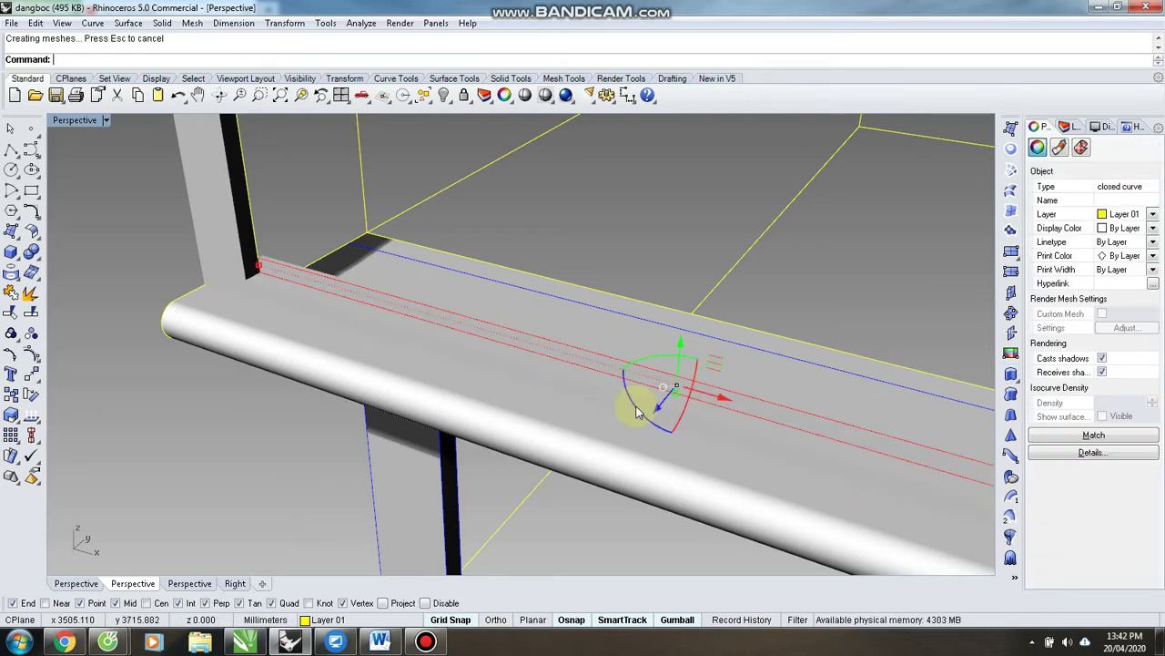
# - Delete the leftover rectangle outline used for the bar's extrusion
pyautogui.click(272, 404)
pyautogui.scroll(3, 574, 359)
pyautogui.click(572, 358)
pyautogui.click(572, 359)
pyautogui.press('Delete')
pyautogui.moveTo(559, 373); pyautogui.dragTo(628, 396, button='right')
pyautogui.scroll(-2, 628, 396)
pyautogui.click(300, 394)
pyautogui.click(300, 394)
pyautogui.press('Delete')
# - Move the solid bar forward by its own thickness so that it sits inside the frame
pyautogui.click(280, 377)
pyautogui.scroll(3, 223, 391)
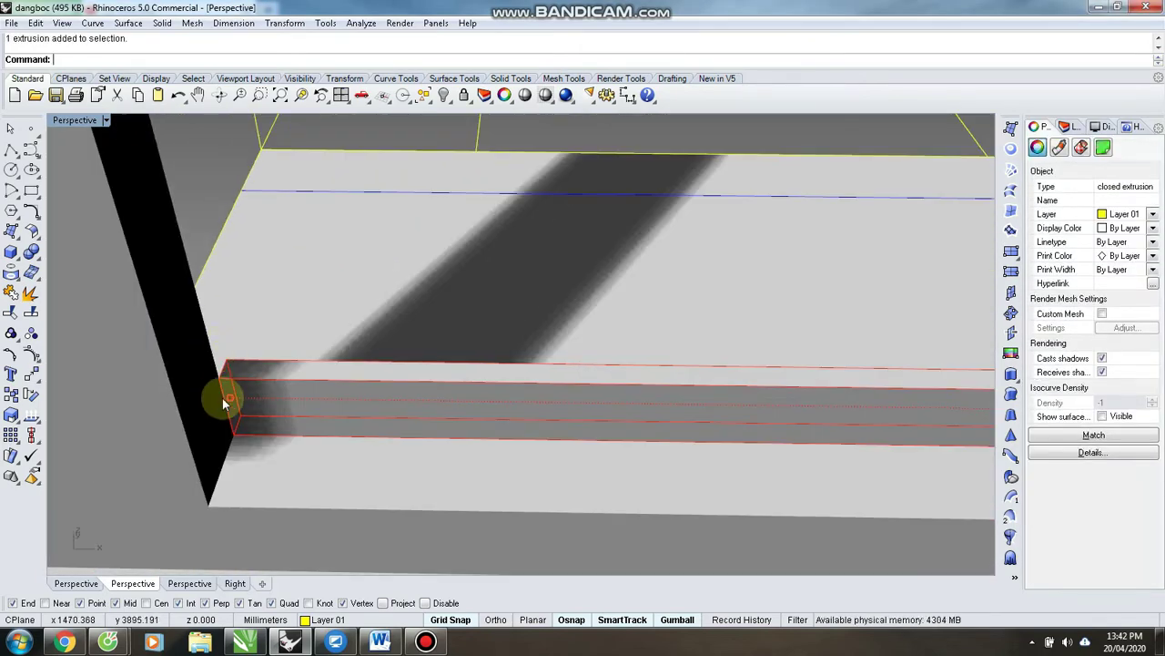
pyautogui.moveTo(227, 361); pyautogui.dragTo(220, 377)
pyautogui.scroll(-5, 224, 400)
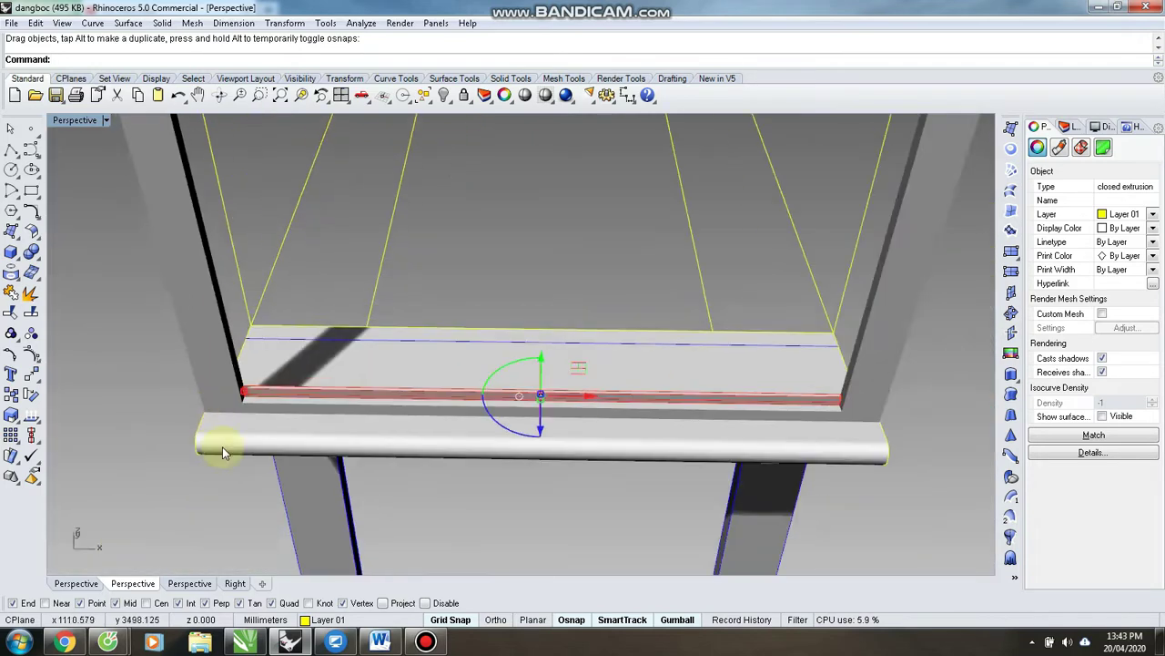
# - Raise the solid bar to leave a gap above the frame's lower inner edge
pyautogui.moveTo(422, 501); pyautogui.dragTo(429, 460, button='right')
pyautogui.click(472, 516)
pyautogui.scroll(3, 477, 344)
pyautogui.click(477, 344)
pyautogui.scroll(-3, 496, 351)
pyautogui.click(581, 321)
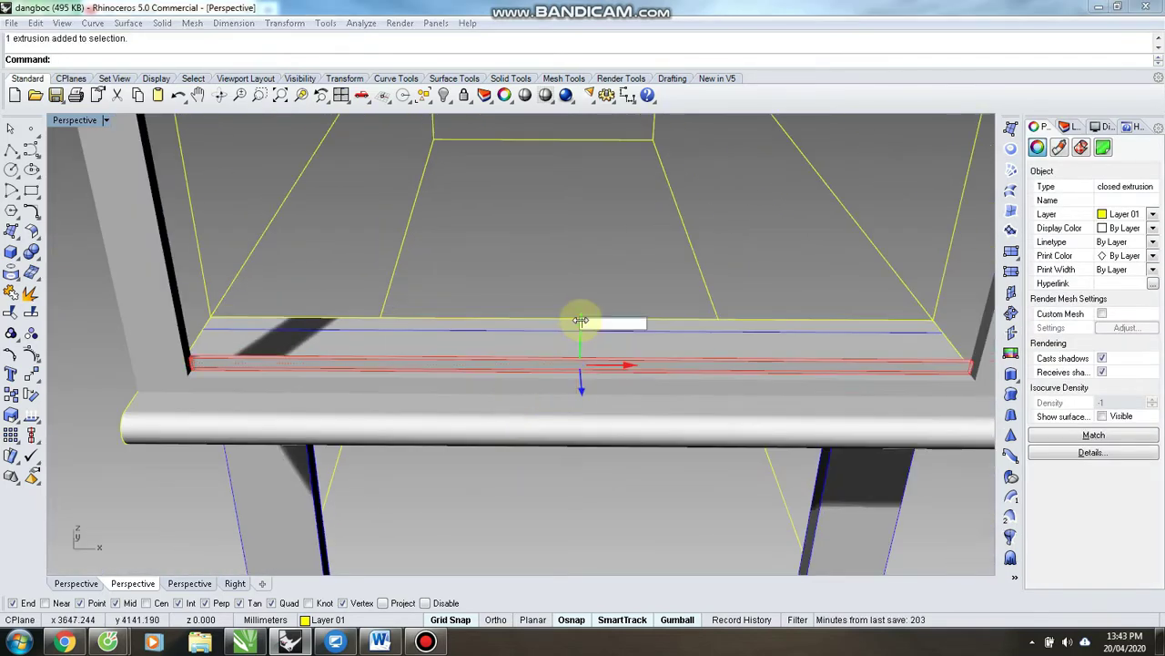
pyautogui.press('Return')
pyautogui.hotkey('ctrl', 'z')
pyautogui.click(580, 321)
pyautogui.write('5')
pyautogui.press('Return')
pyautogui.click(601, 492)
# - Copy the horizontal bar and move the copy up 150 mm
pyautogui.moveTo(606, 487); pyautogui.dragTo(602, 408, button='right')
pyautogui.scroll(-5, 601, 408)
pyautogui.scroll(3, 650, 333)
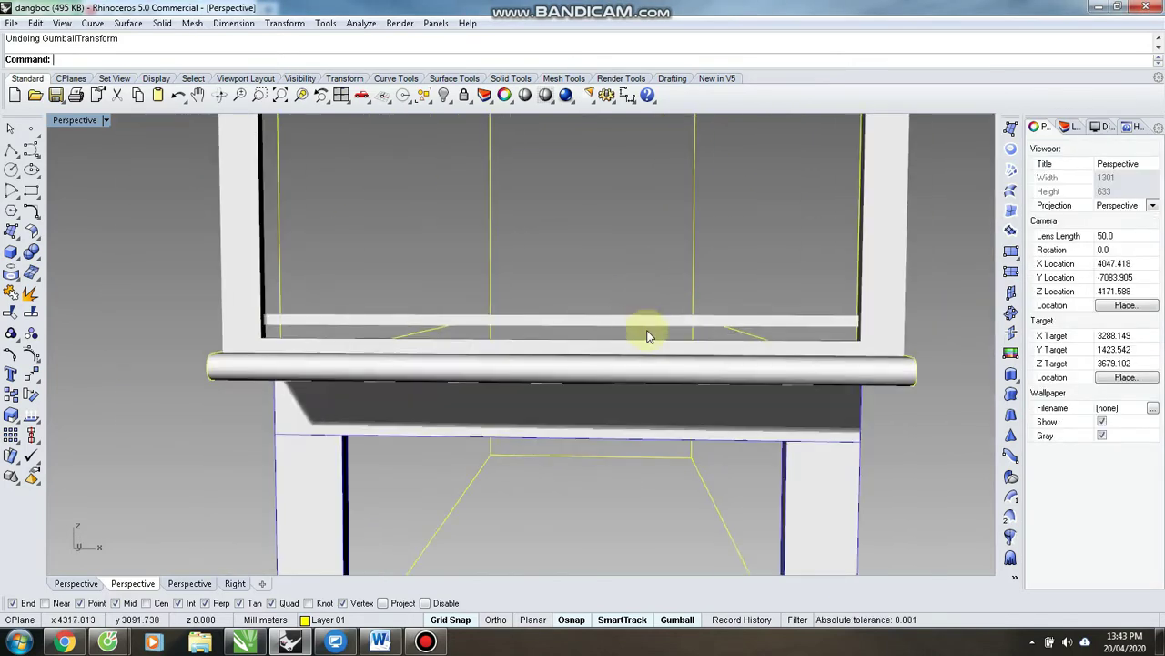
pyautogui.scroll(2, 577, 312)
pyautogui.click(568, 331)
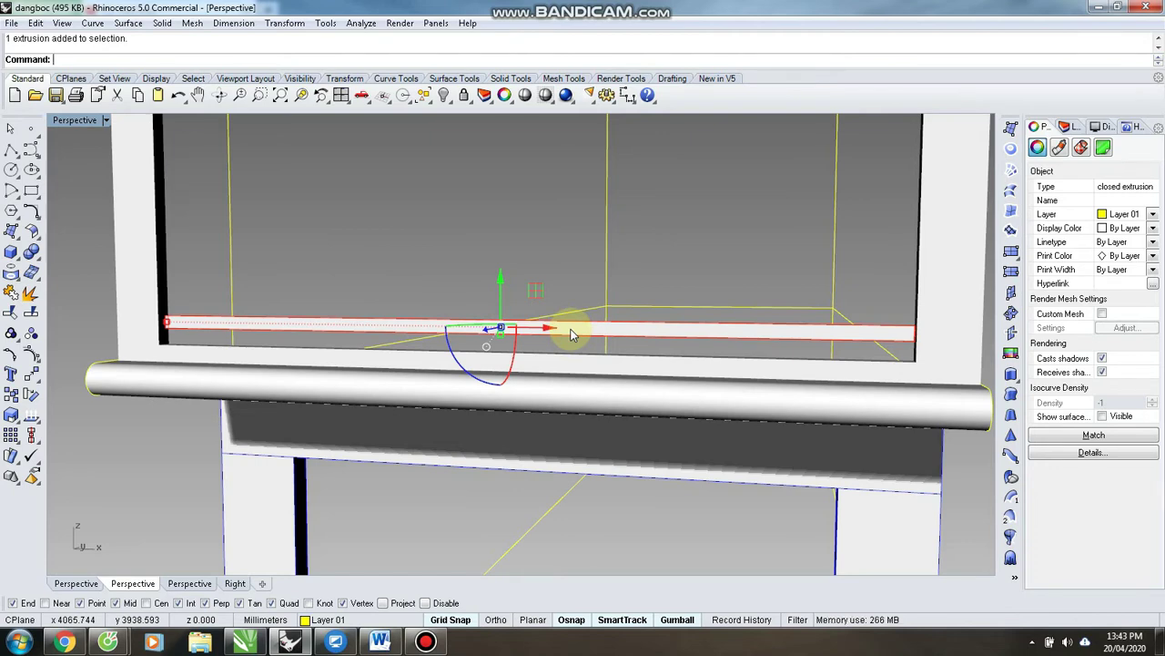
pyautogui.scroll(-5, 592, 346)
pyautogui.scroll(5, 572, 330)
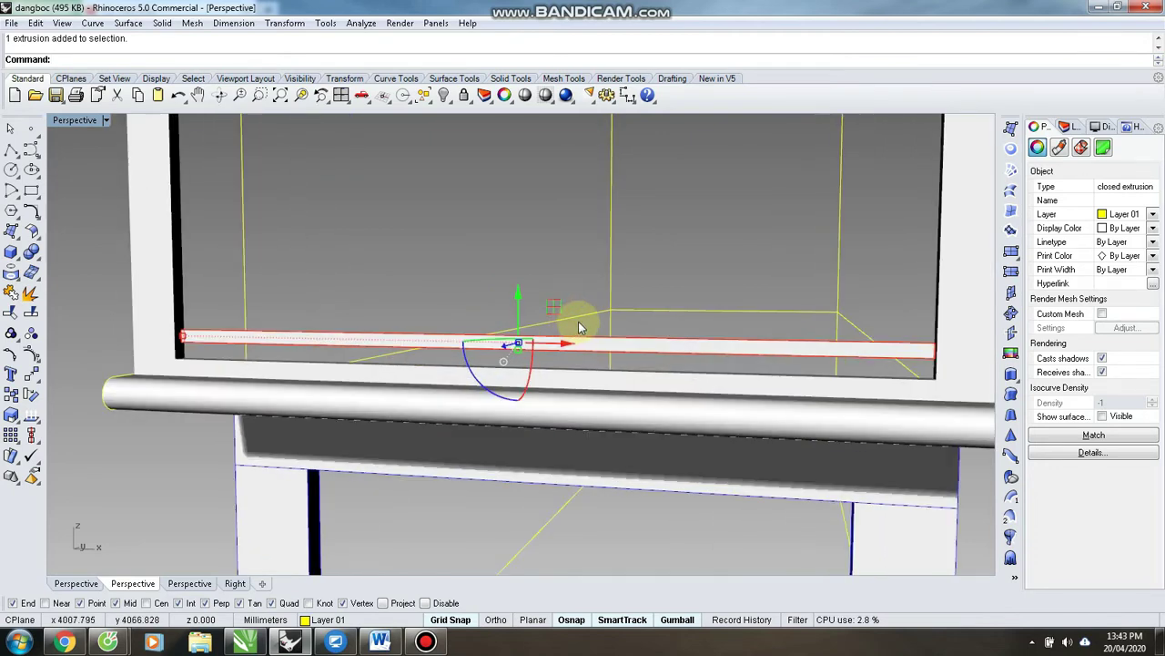
pyautogui.hotkey('ctrl', 'c')
pyautogui.hotkey('ctrl', 'v')
pyautogui.click(516, 290)
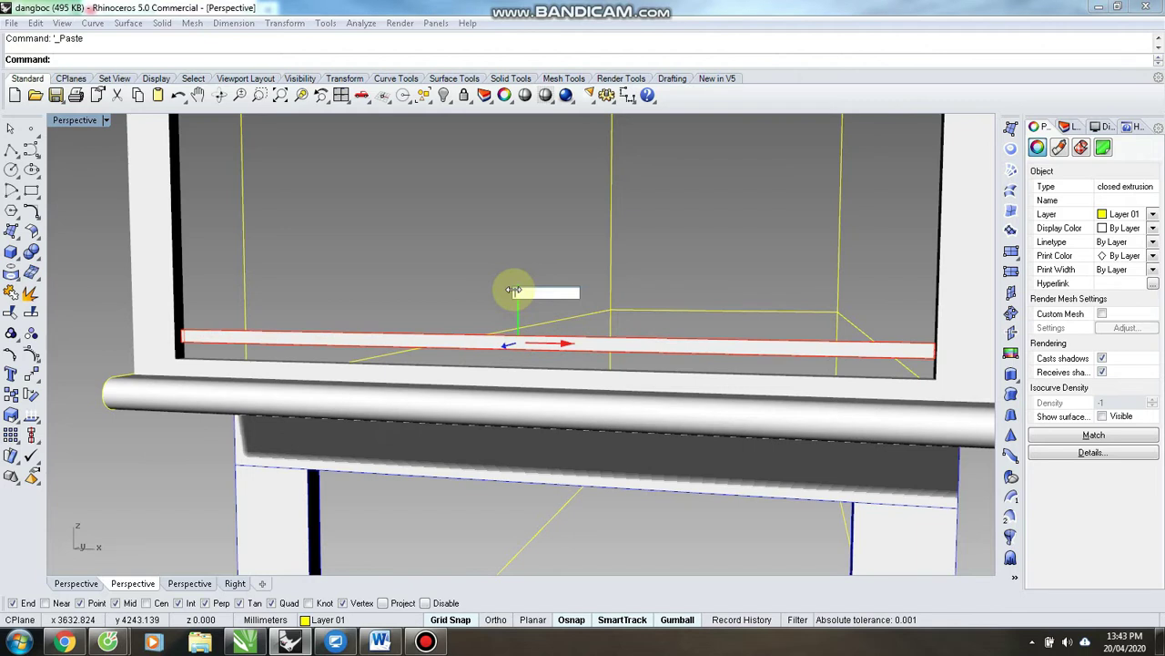
pyautogui.write('150')
pyautogui.press('Return')
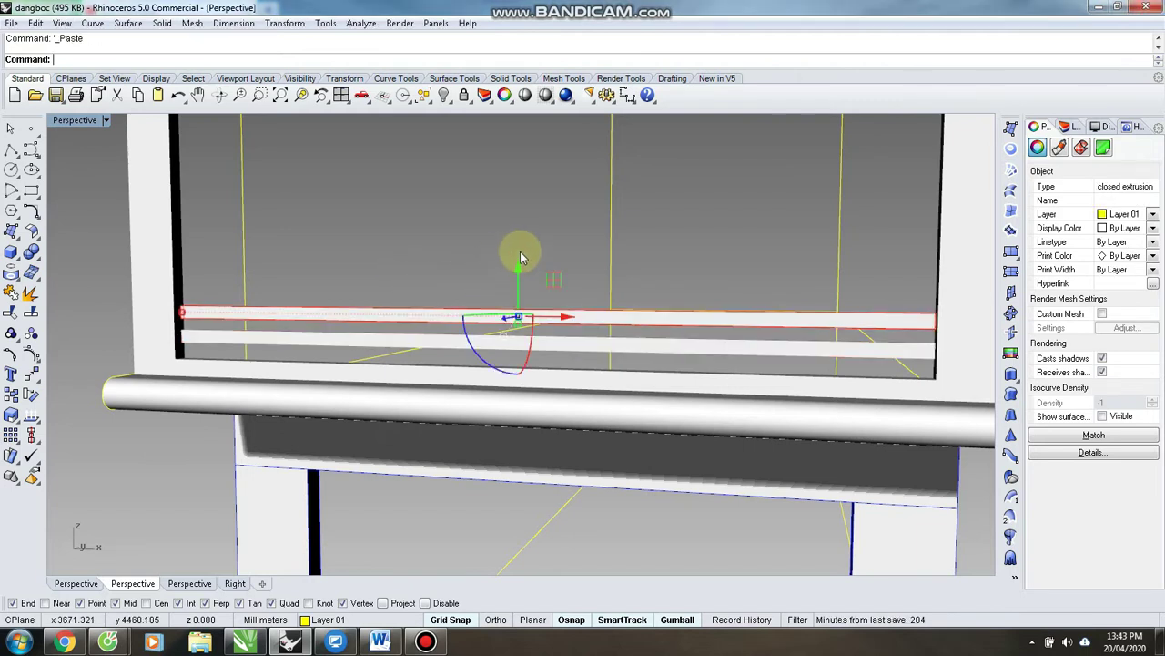
pyautogui.click(520, 267)
pyautogui.press('Return')
pyautogui.hotkey('ctrl', 'z')
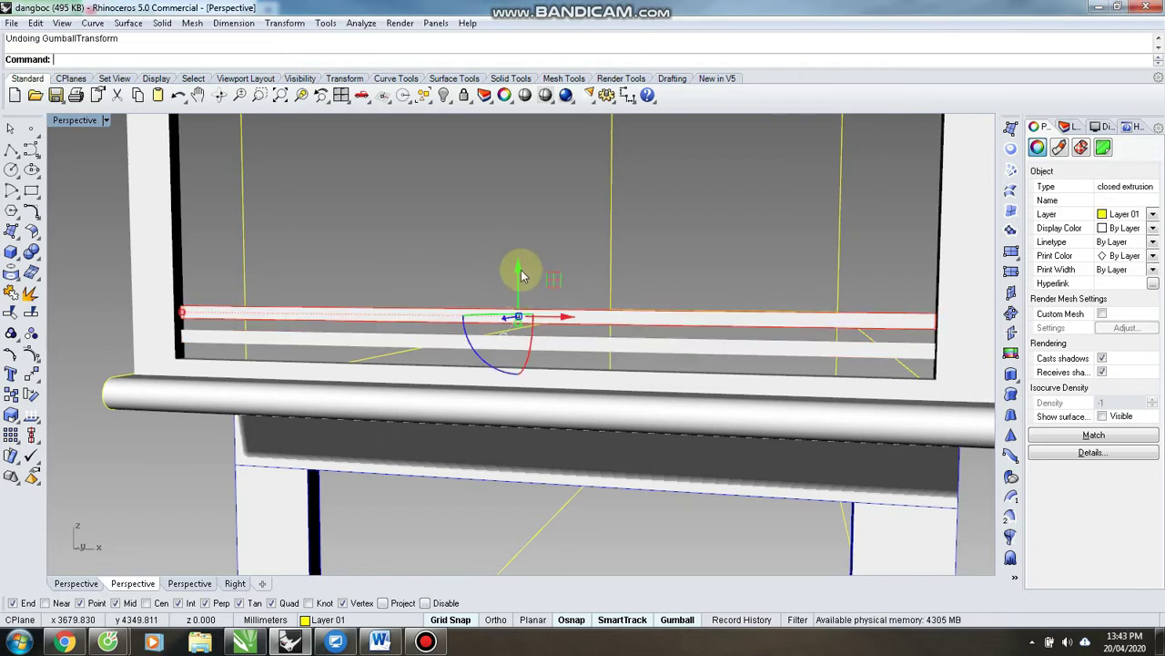
# - Add the third and fourth louver bars by copying upward at 150 mm spacing
pyautogui.click(519, 264)
pyautogui.press('Return')
pyautogui.hotkey('ctrl', 'c')
pyautogui.hotkey('ctrl', 'v')
pyautogui.click(519, 246)
pyautogui.write('150')
pyautogui.press('Return')
# - Add the fifth and sixth louver bars, each copied 150 mm above the previous one
pyautogui.hotkey('ctrl', 'c')
pyautogui.hotkey('ctrl', 'v')
pyautogui.click(521, 222)
pyautogui.write('150')
pyautogui.press('Return')
pyautogui.hotkey('ctrl', 'v')
pyautogui.click(518, 195)
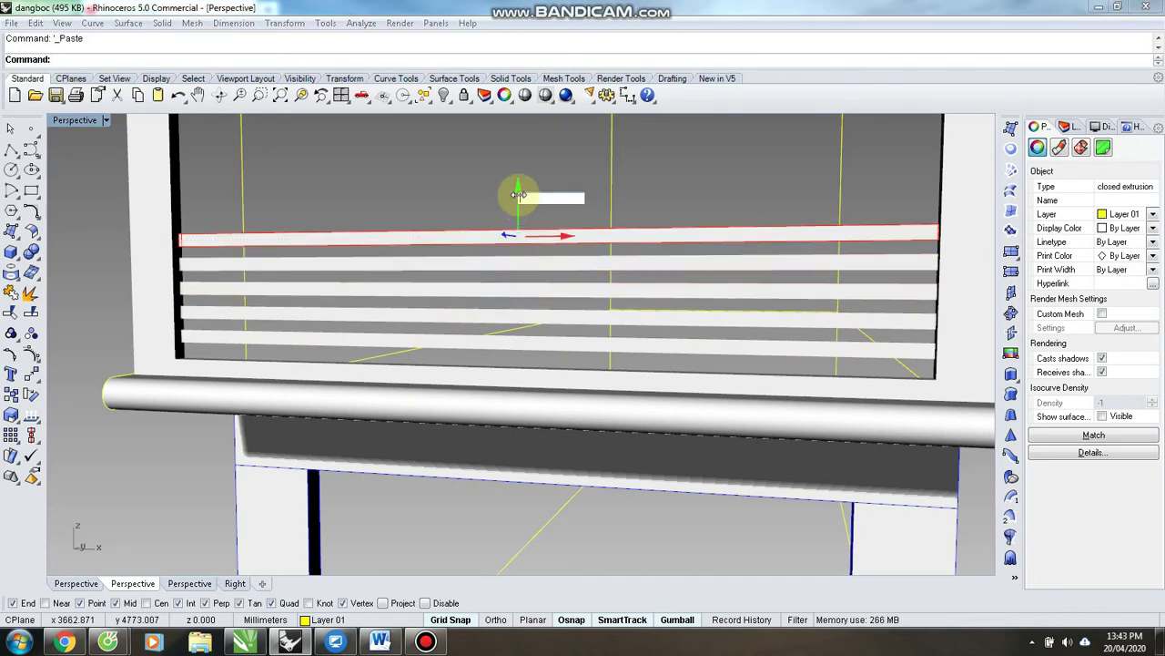
pyautogui.write('15')
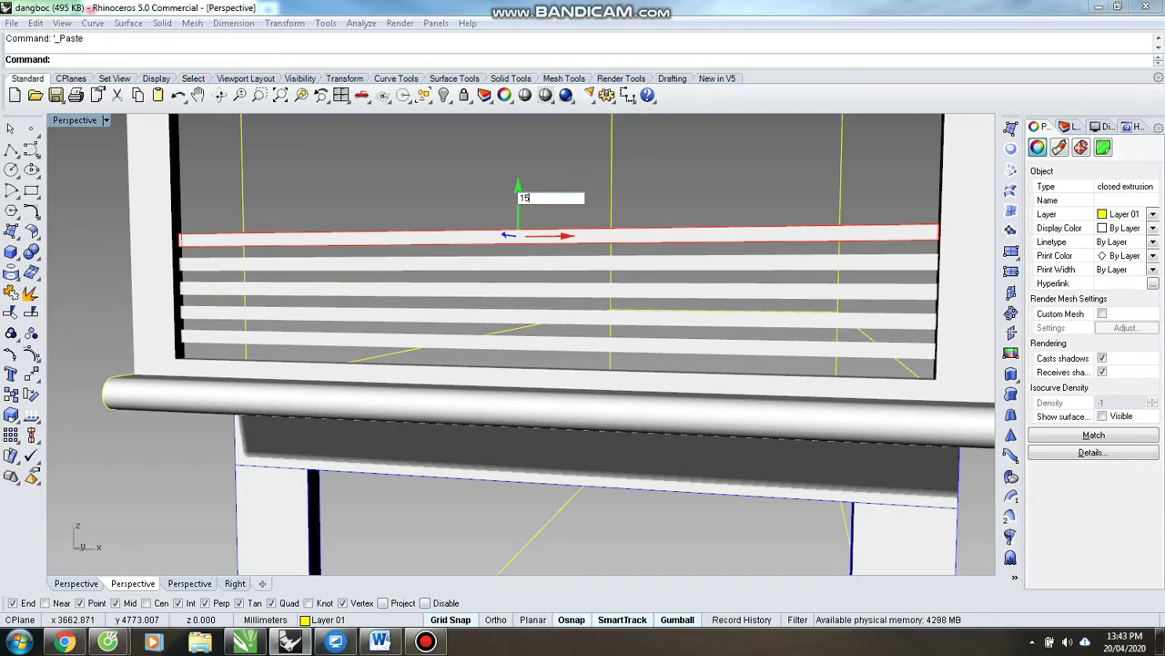
pyautogui.write('0')
pyautogui.press('Return')
pyautogui.scroll(-8, 546, 342)
pyautogui.press('Escape')
# - Group the six horizontal bars at the lower end of the frame opening in the front view
pyautogui.moveTo(545, 347); pyautogui.dragTo(664, 331, button='right')
pyautogui.scroll(-2, 664, 331)
pyautogui.keyDown('shift'); pyautogui.moveTo(621, 195); pyautogui.dragTo(598, 304, button='right'); pyautogui.keyUp('shift')
pyautogui.scroll(6, 375, 507)
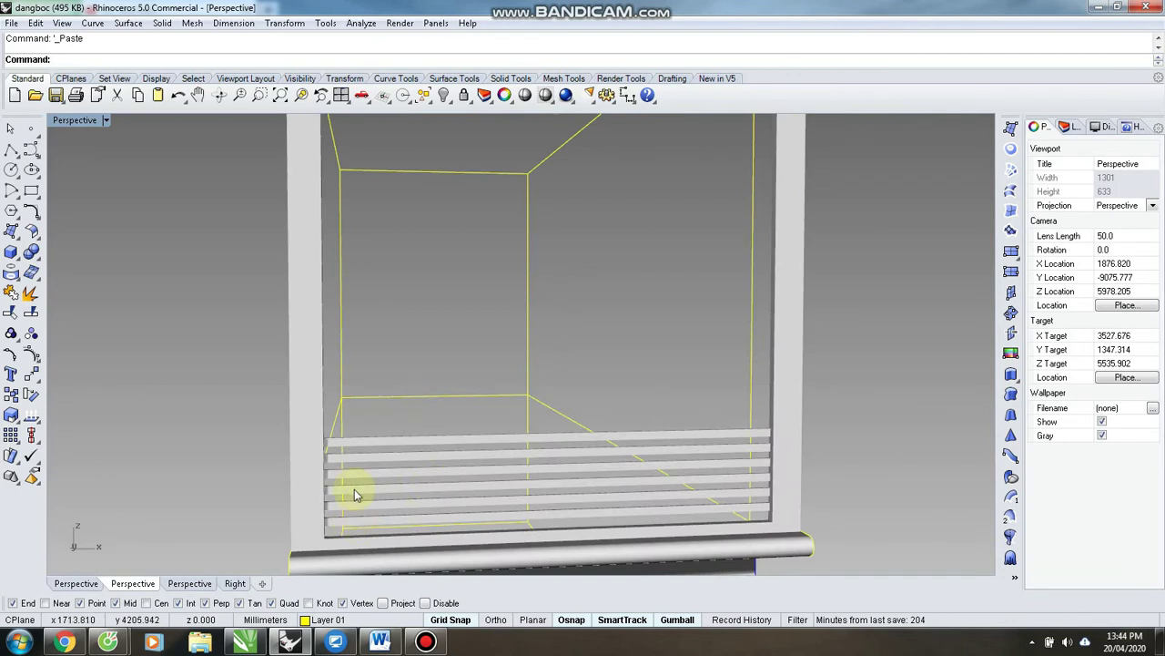
pyautogui.hotkey('ctrl', 'F1')
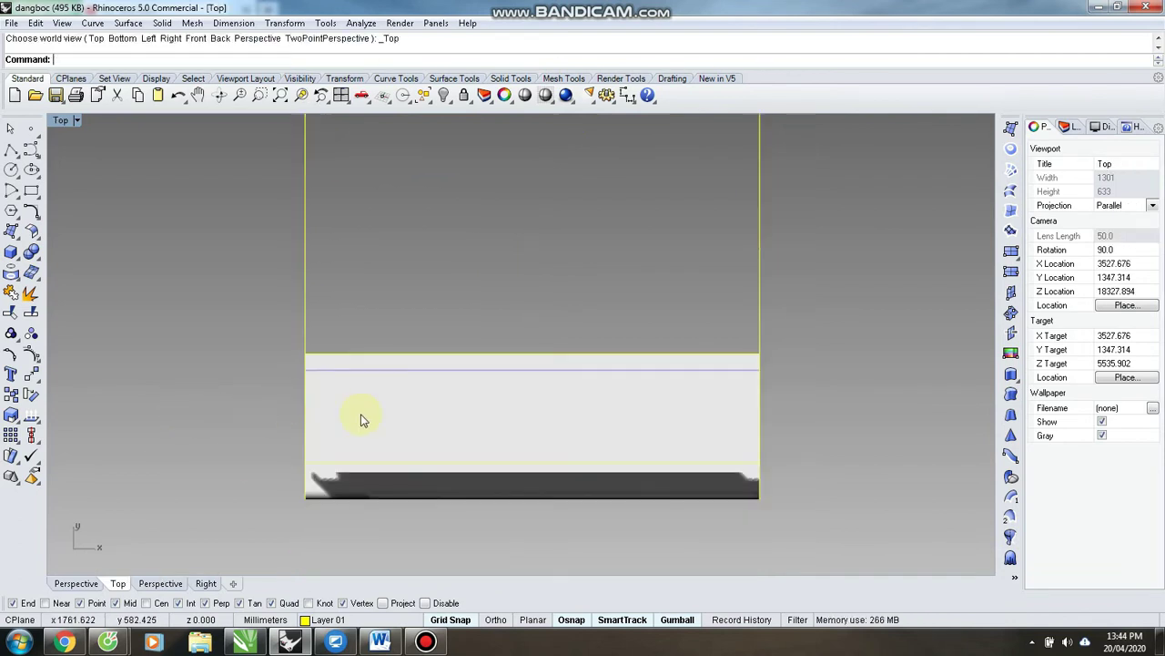
pyautogui.hotkey('ctrl', 'F2')
pyautogui.moveTo(244, 385); pyautogui.dragTo(761, 511)
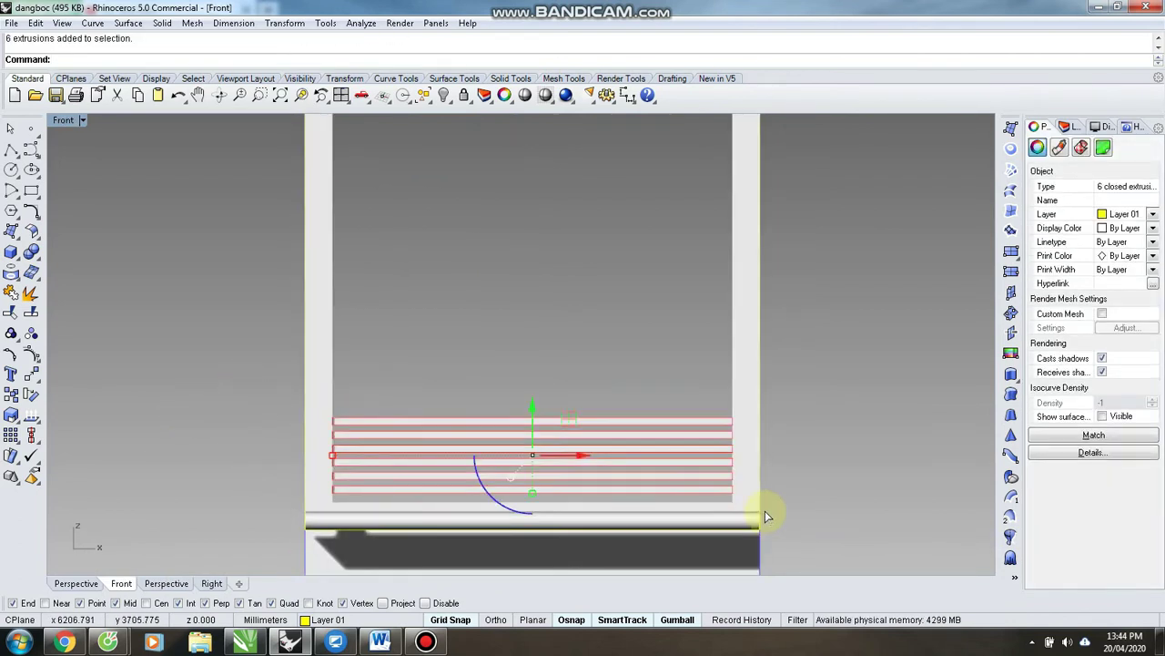
pyautogui.hotkey('ctrl', 'g')
# - Copy the bar group up to the upper end of the frame opening and paste another copy in place
pyautogui.scroll(-8, 742, 536)
pyautogui.scroll(4, 630, 452)
pyautogui.hotkey('ctrl', 'c')
pyautogui.hotkey('ctrl', 'v')
pyautogui.moveTo(662, 480); pyautogui.dragTo(709, 220)
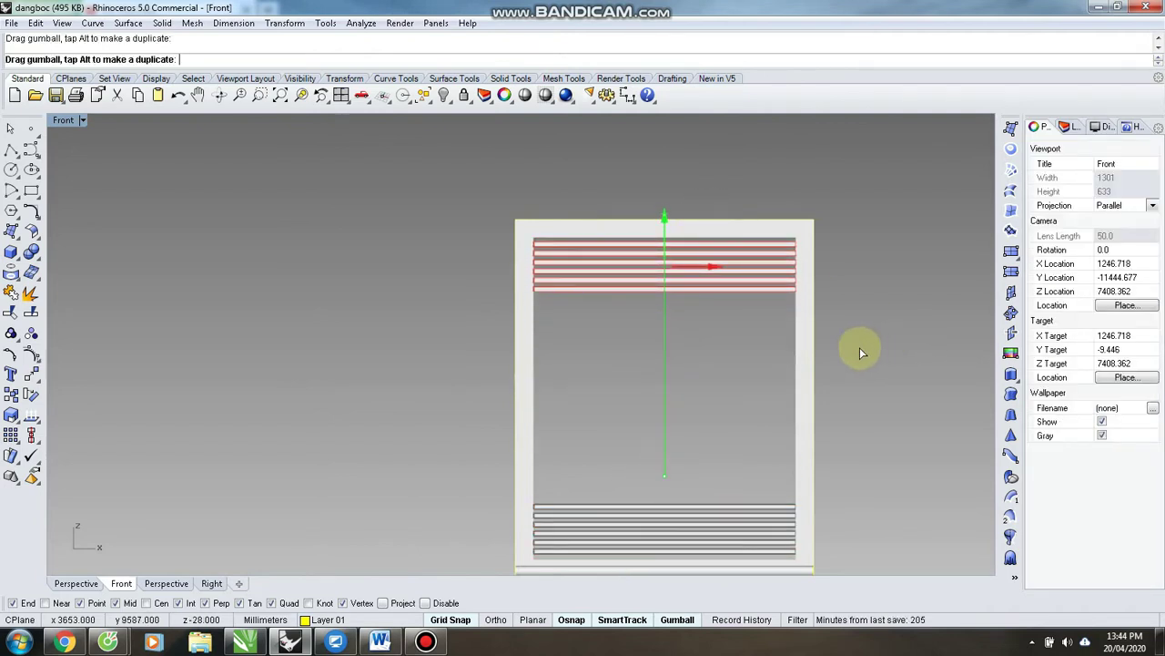
pyautogui.hotkey('ctrl', 'v')
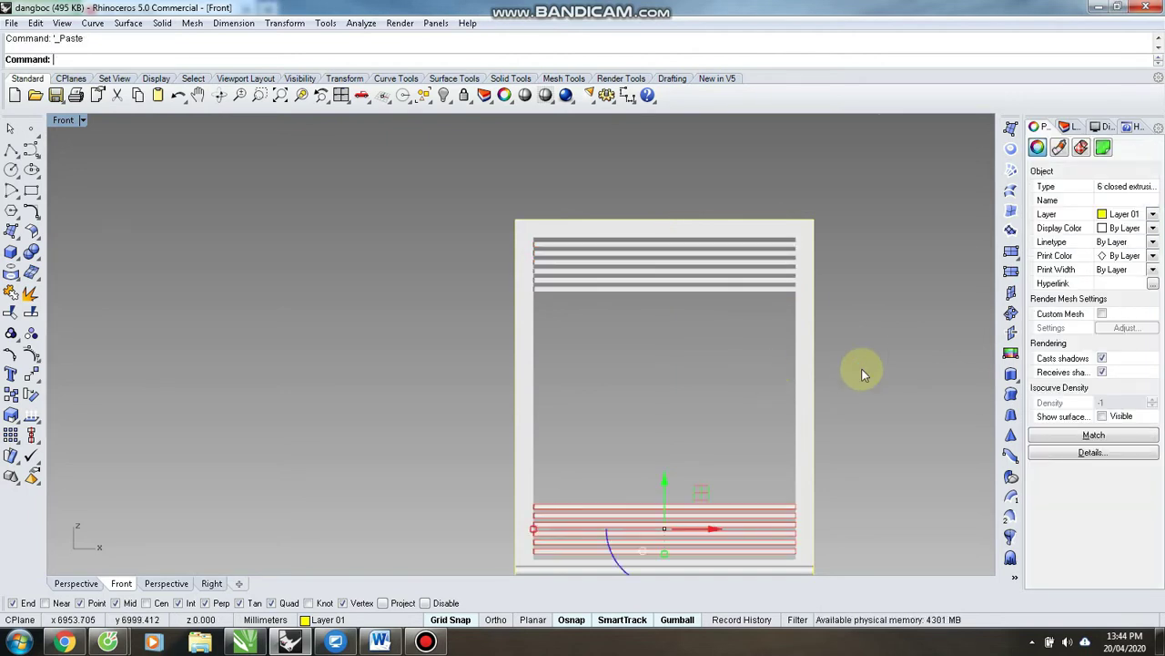
pyautogui.click(886, 391)
# - Draw a rectangle filling the frame opening between the upper and lower bar groups
pyautogui.moveTo(887, 392); pyautogui.dragTo(827, 353, button='right')
pyautogui.scroll(4, 651, 351)
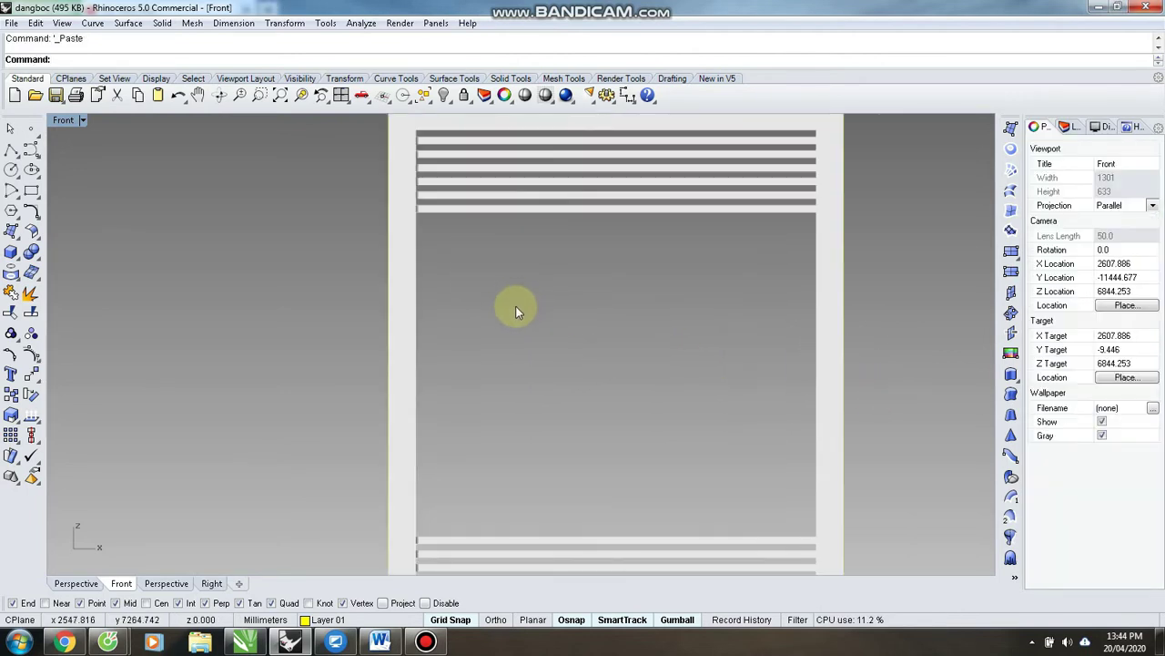
pyautogui.click(31, 190)
pyautogui.click(416, 213)
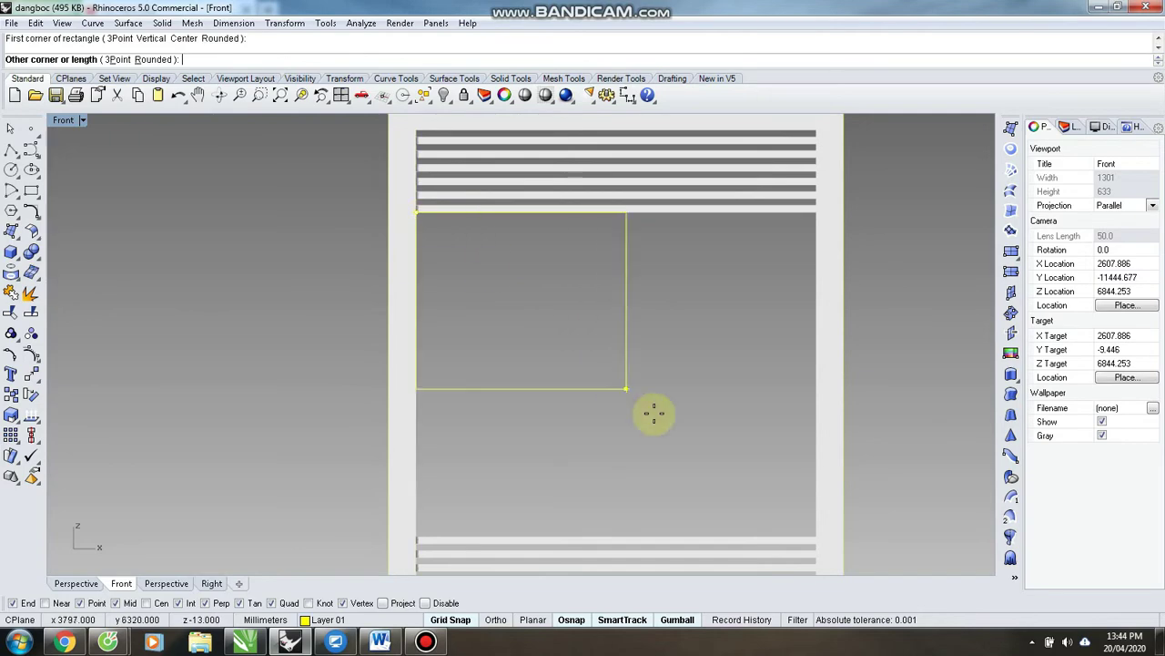
pyautogui.click(810, 527)
pyautogui.rightClick(909, 495)
pyautogui.press('F4')
pyautogui.moveTo(674, 442); pyautogui.dragTo(611, 450, button='right')
pyautogui.scroll(2, 476, 259)
pyautogui.click(469, 260)
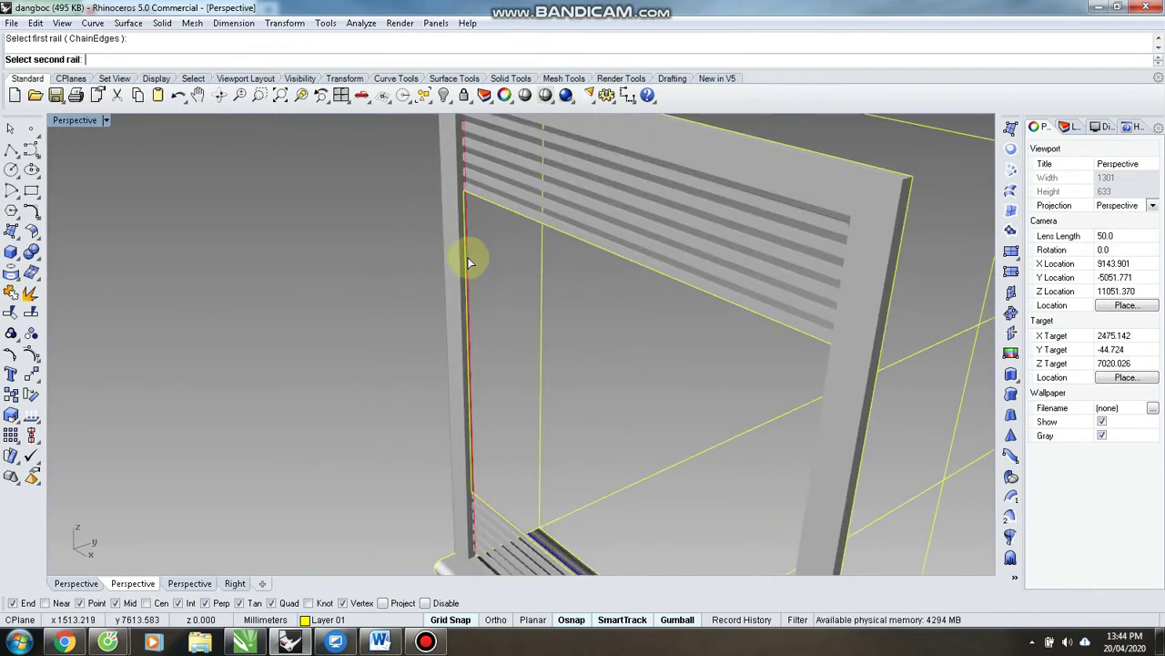
pyautogui.click(511, 214)
pyautogui.click(539, 253)
pyautogui.moveTo(539, 367); pyautogui.dragTo(615, 371, button='right')
pyautogui.scroll(10, 507, 257)
pyautogui.press('Escape')
# - Fill the closed rectangle between the upper and lower bar groups with a surface to form the central panel
pyautogui.moveTo(614, 311); pyautogui.dragTo(435, 355, button='right')
pyautogui.scroll(-15, 508, 332)
pyautogui.moveTo(510, 337); pyautogui.dragTo(496, 397, button='right')
pyautogui.scroll(2, 527, 424)
pyautogui.scroll(3, 523, 429)
pyautogui.click(511, 238)
pyautogui.click(553, 275)
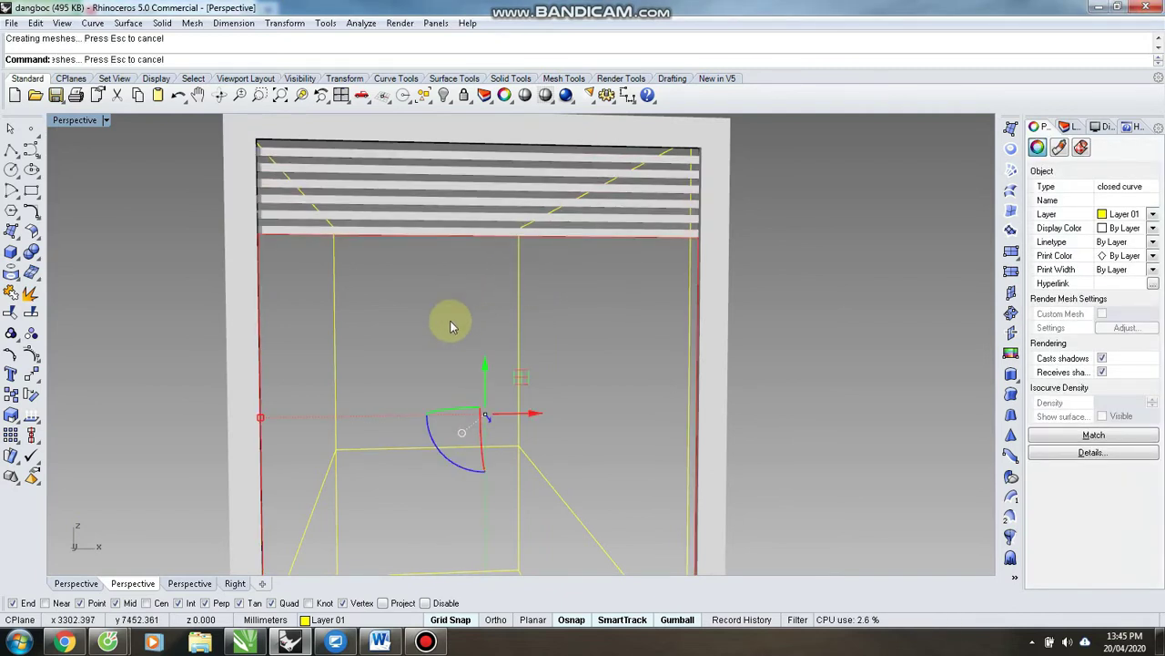
pyautogui.scroll(-13, 473, 326)
pyautogui.click(732, 366)
pyautogui.scroll(4, 739, 368)
pyautogui.moveTo(764, 377); pyautogui.dragTo(655, 385, button='right')
pyautogui.scroll(3, 448, 438)
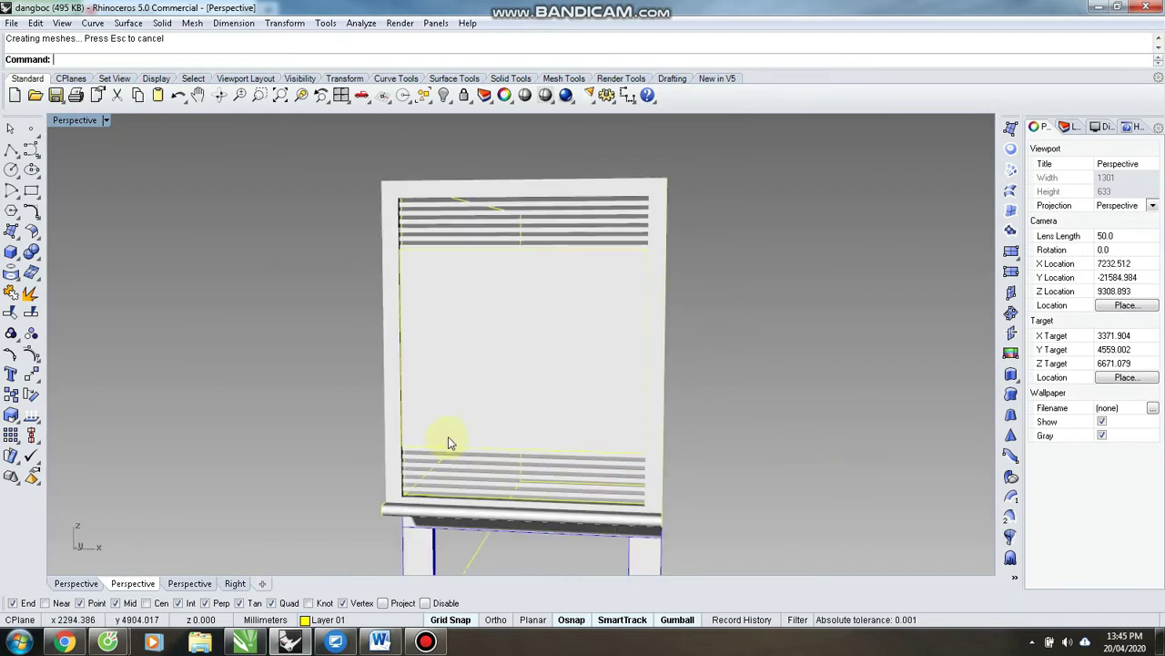
# - Move the central panel surface to Layer 02 and rename that layer ALU DO
pyautogui.click(515, 353)
pyautogui.click(341, 621)
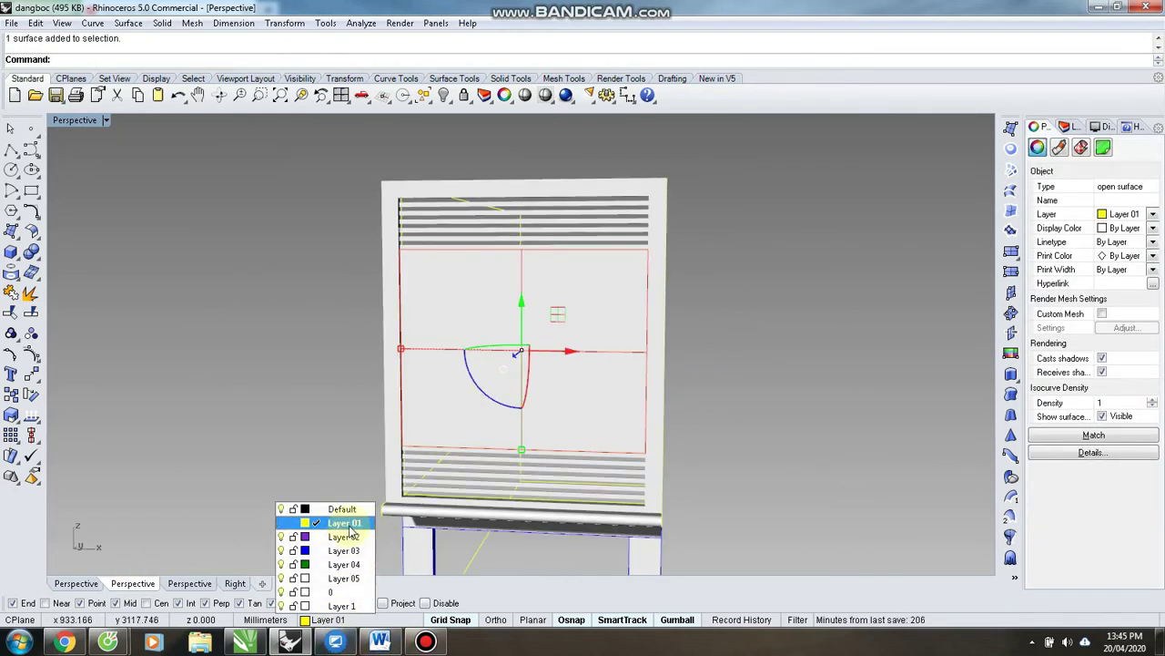
pyautogui.click(353, 539)
pyautogui.click(1071, 128)
pyautogui.click(1064, 199)
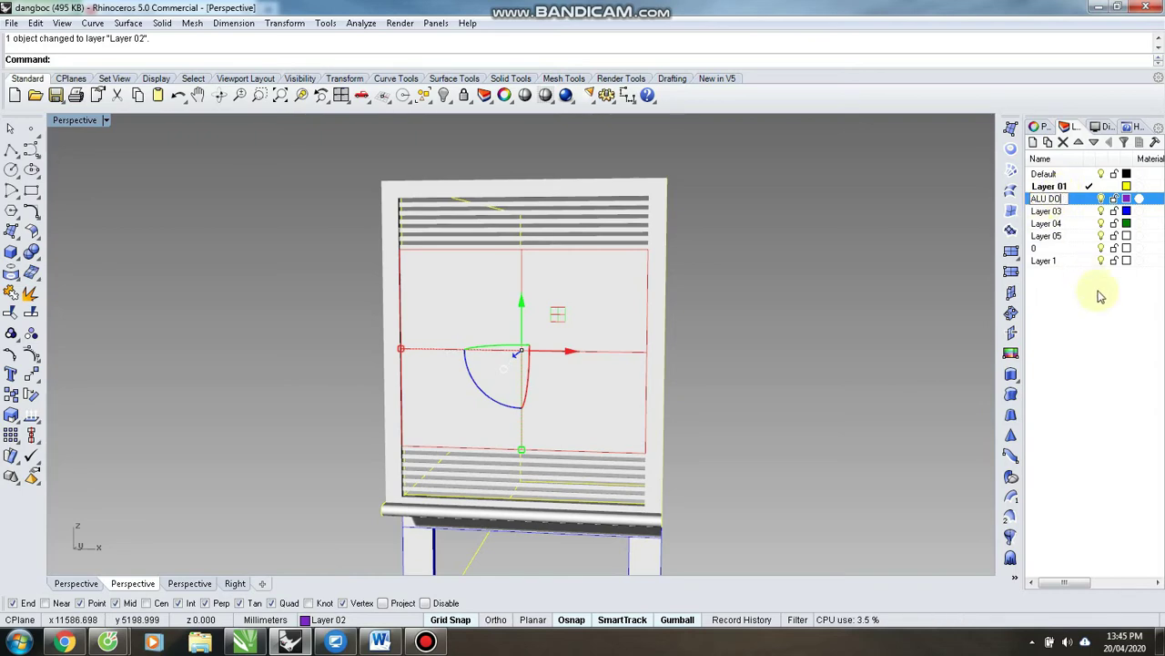
pyautogui.click(920, 278)
# - Set the material colour of the ALU DO layer to Red
pyautogui.click(1140, 199)
pyautogui.click(608, 256)
pyautogui.click(469, 237)
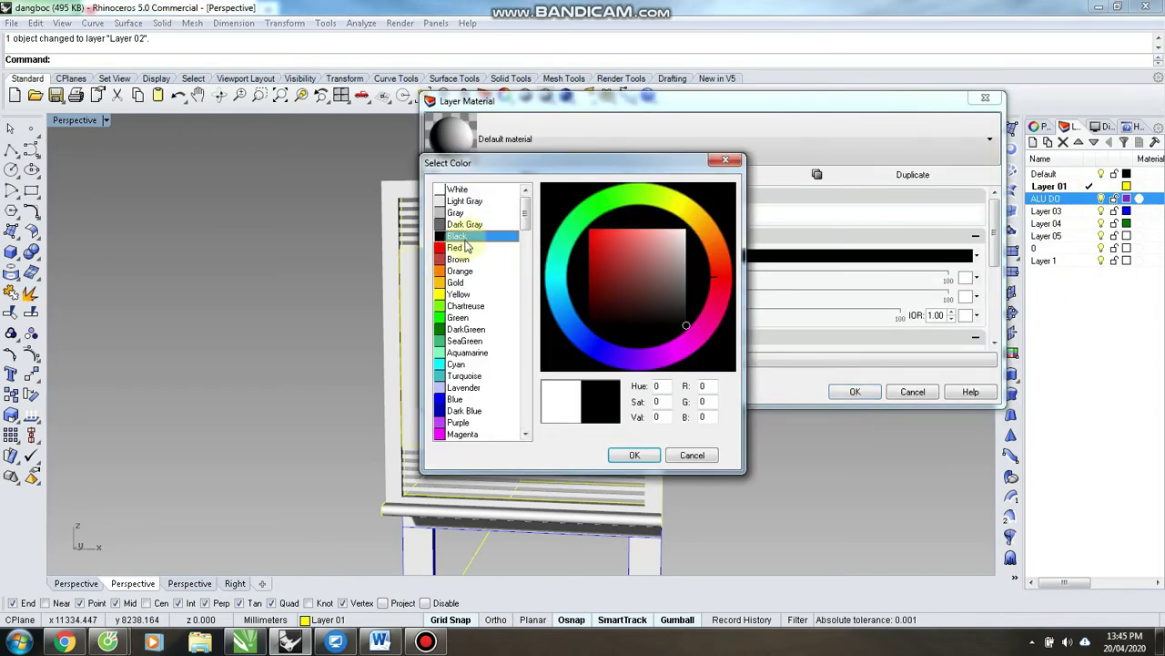
pyautogui.click(458, 248)
pyautogui.click(632, 452)
pyautogui.click(853, 393)
pyautogui.moveTo(841, 416); pyautogui.dragTo(756, 373, button='right')
pyautogui.scroll(5, 623, 346)
pyautogui.scroll(-6, 622, 346)
pyautogui.moveTo(591, 398); pyautogui.dragTo(906, 407, button='right')
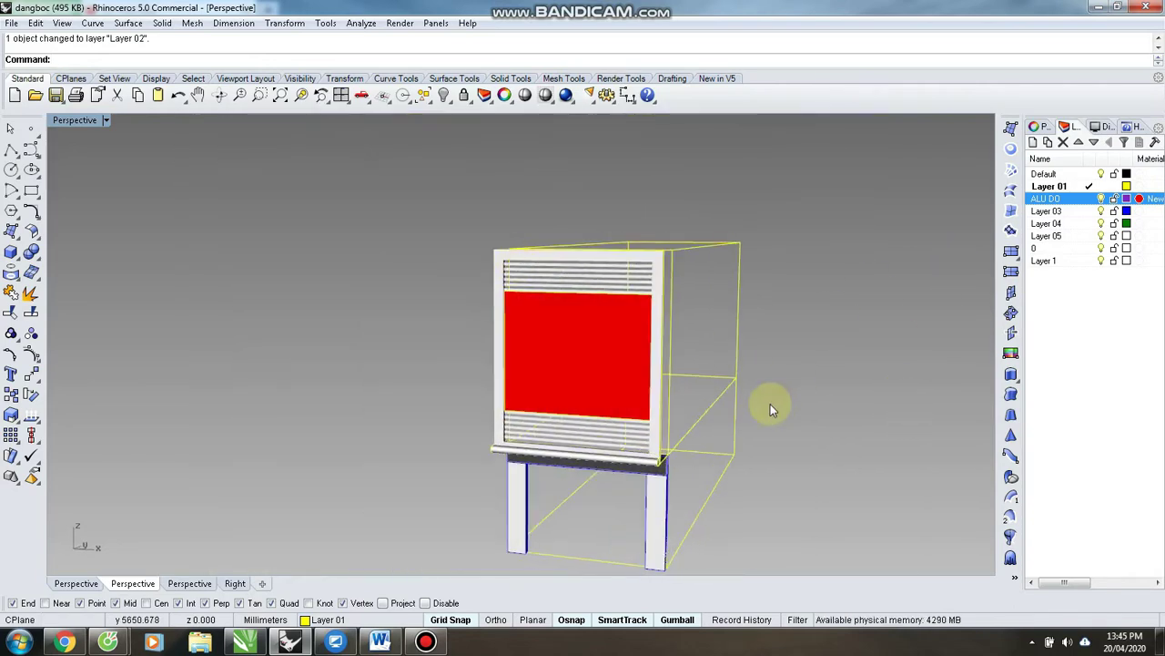
# - Move the bordered frame around the louvers and panel to Layer 03 and rename that layer ALU DEN
pyautogui.moveTo(789, 380); pyautogui.dragTo(648, 437, button='right')
pyautogui.scroll(6, 648, 434)
pyautogui.scroll(-5, 648, 433)
pyautogui.scroll(4, 706, 297)
pyautogui.click(706, 297)
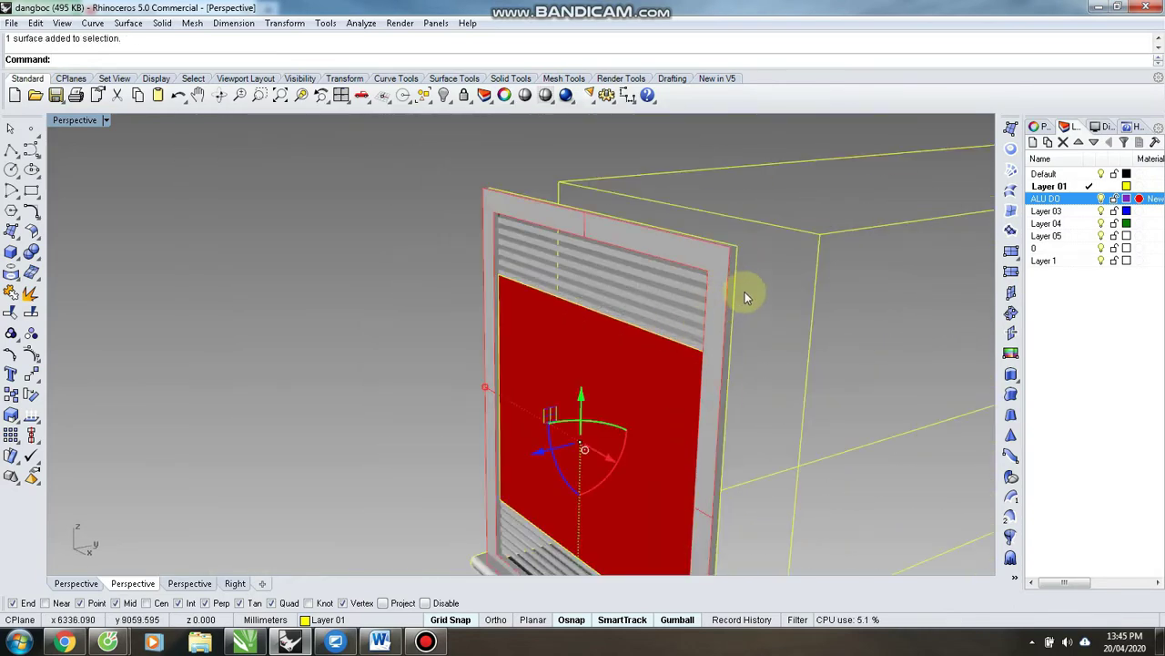
pyautogui.scroll(4, 741, 299)
pyautogui.keyDown('shift'); pyautogui.click(726, 290); pyautogui.keyUp('shift')
pyautogui.moveTo(726, 290); pyautogui.dragTo(832, 354, button='right')
pyautogui.scroll(6, 893, 284)
pyautogui.moveTo(889, 262); pyautogui.dragTo(919, 278, button='right')
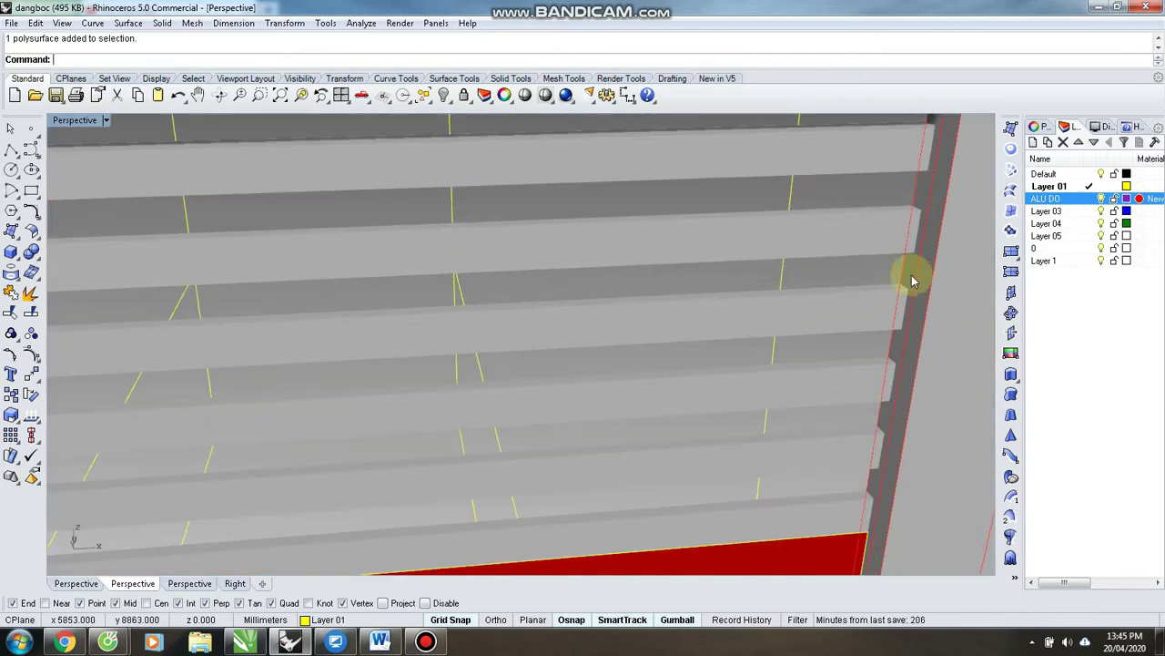
pyautogui.scroll(-6, 801, 351)
pyautogui.click(328, 620)
pyautogui.click(337, 550)
pyautogui.click(1076, 213)
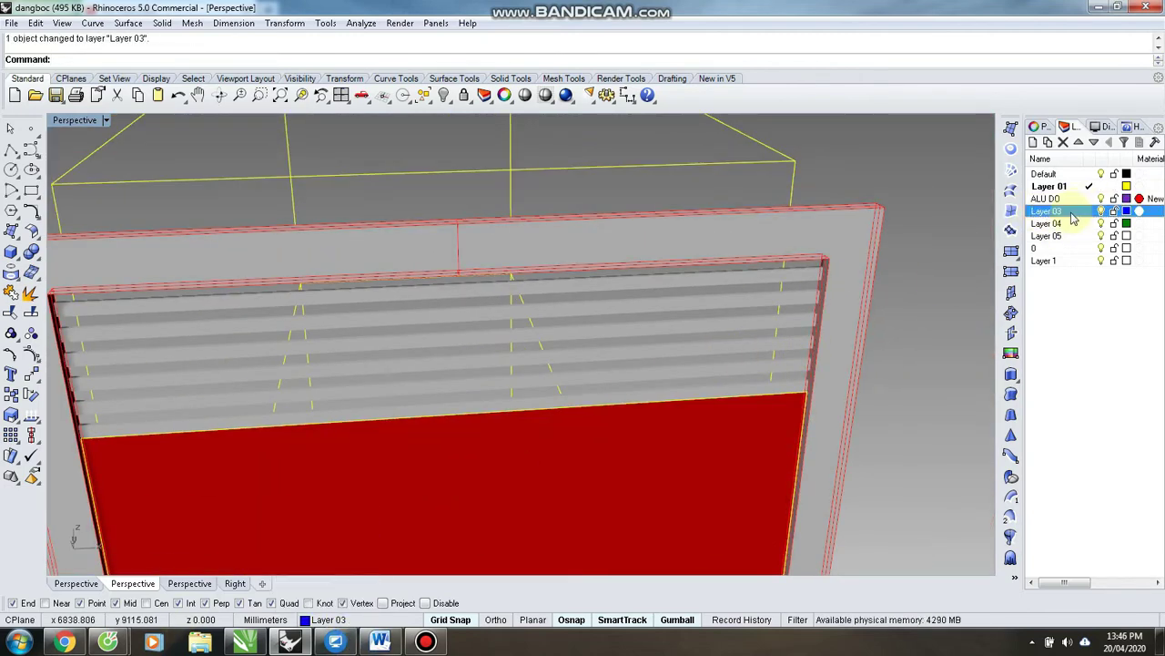
pyautogui.click(959, 303)
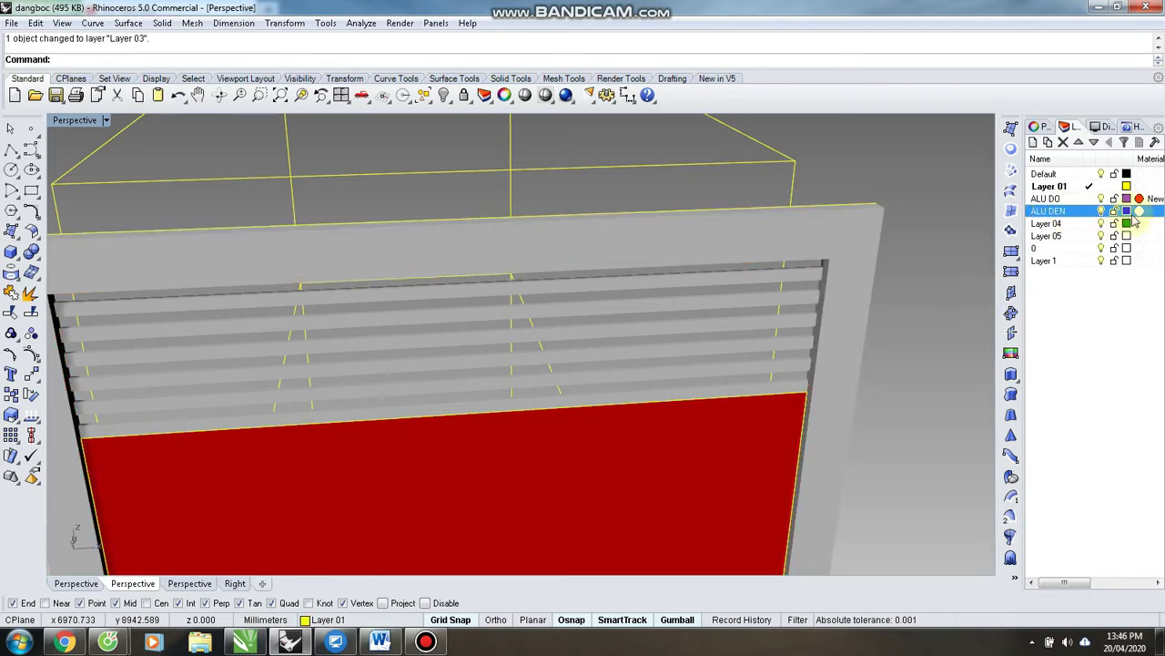
# - Set the material colour of the ALU DEN layer to Black
pyautogui.click(1140, 212)
pyautogui.click(583, 259)
pyautogui.click(477, 238)
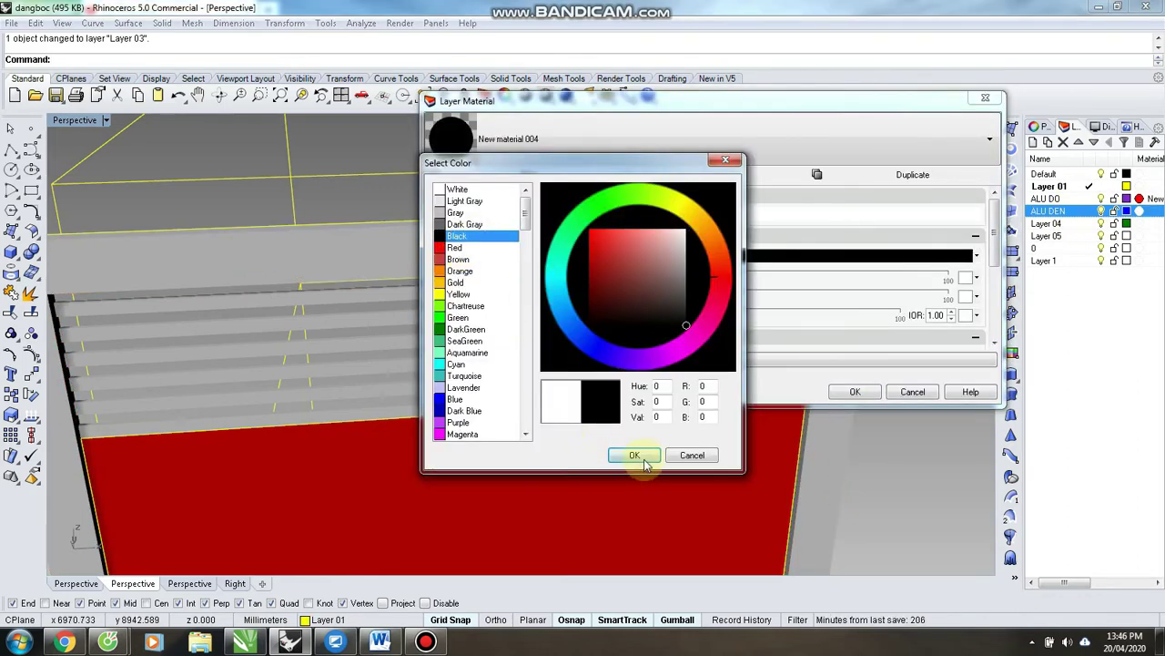
pyautogui.click(641, 457)
pyautogui.click(858, 393)
pyautogui.scroll(-8, 870, 410)
pyautogui.moveTo(773, 505); pyautogui.dragTo(666, 523, button='right')
pyautogui.scroll(4, 666, 523)
pyautogui.scroll(-7, 674, 510)
pyautogui.moveTo(747, 464); pyautogui.dragTo(708, 416, button='right')
pyautogui.scroll(5, 713, 446)
pyautogui.scroll(-5, 739, 424)
pyautogui.scroll(8, 739, 424)
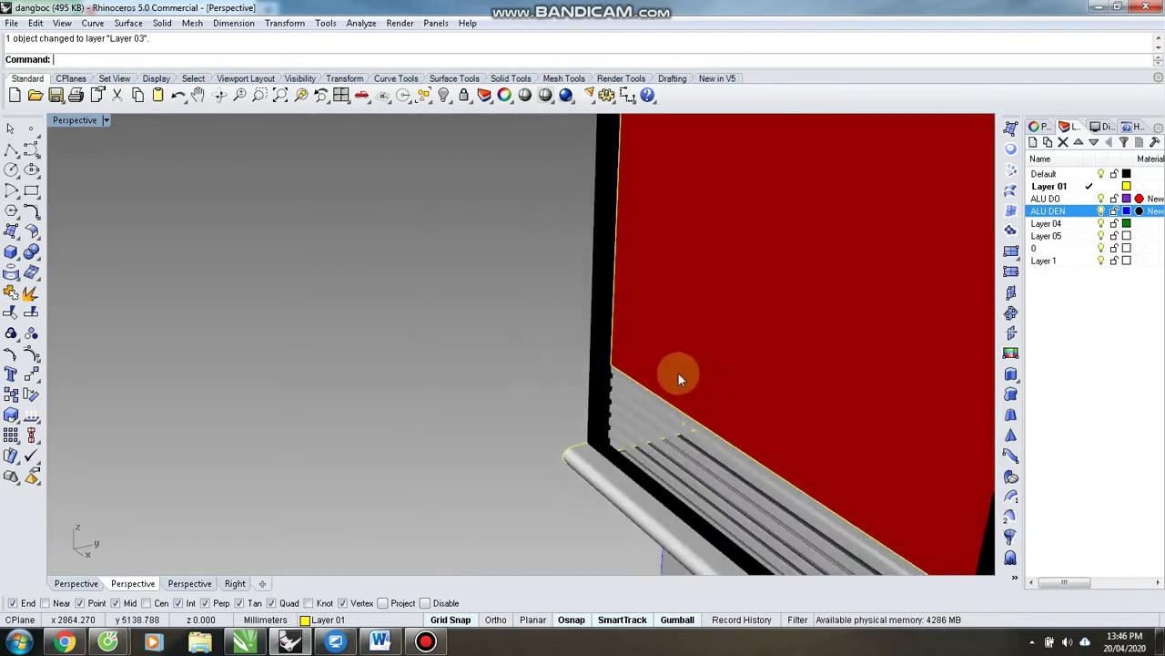
pyautogui.scroll(-8, 679, 375)
# - Change the material colour of the ALU DEN layer to dark red
pyautogui.click(689, 357)
pyautogui.click(1149, 213)
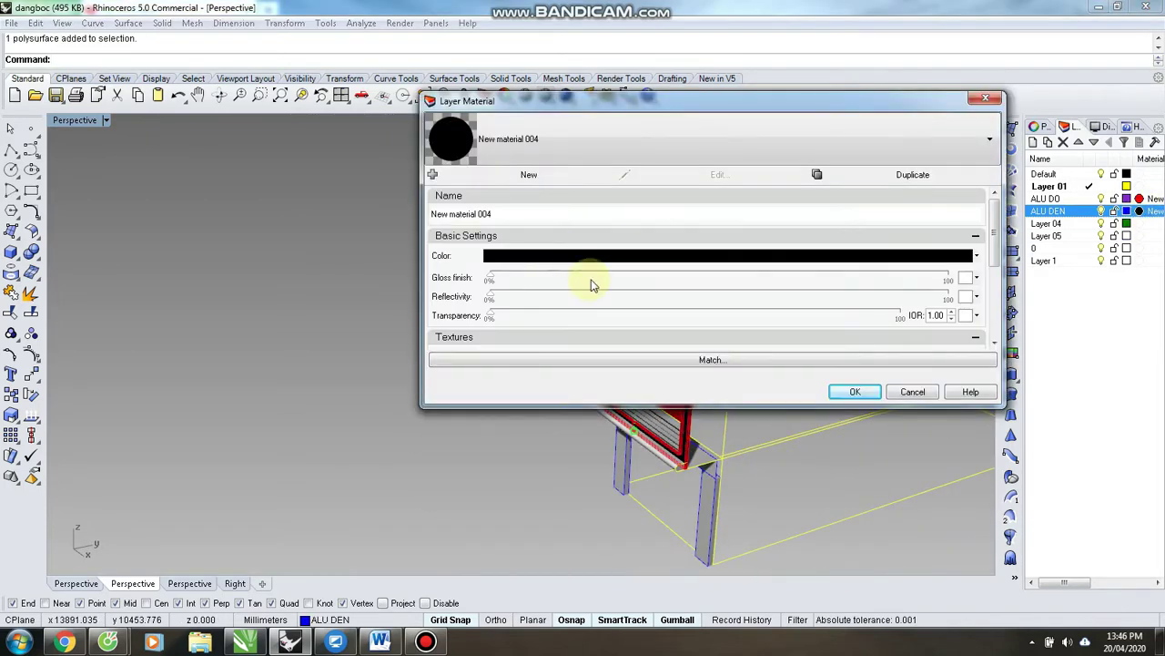
pyautogui.click(593, 257)
pyautogui.click(594, 257)
pyautogui.click(636, 456)
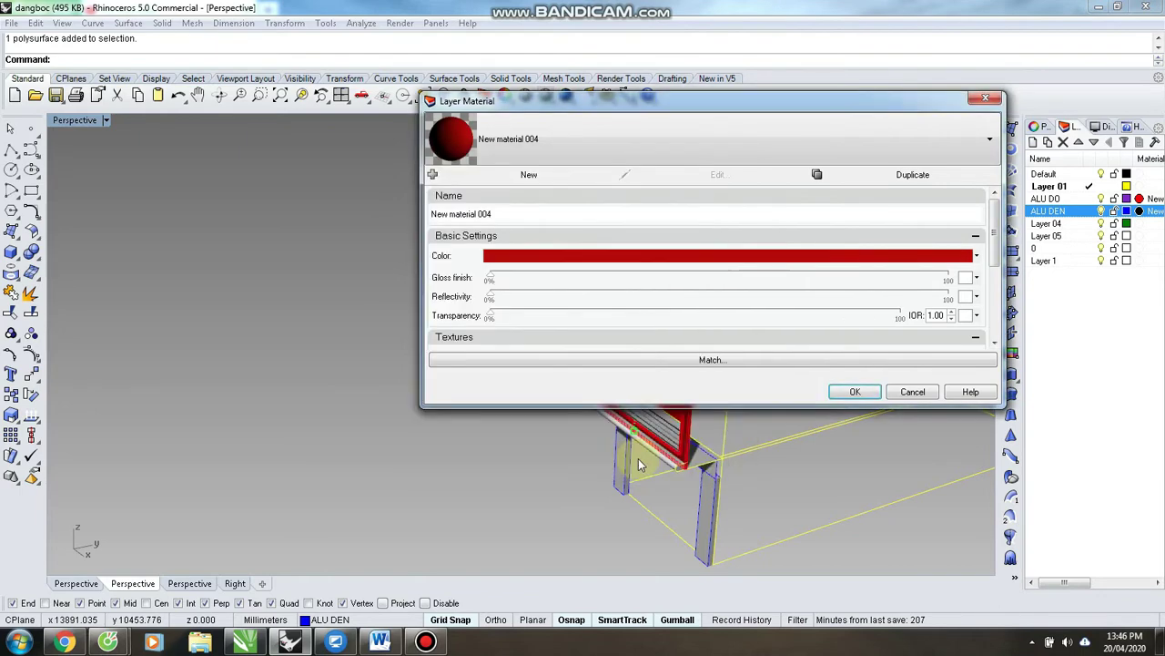
pyautogui.click(855, 391)
pyautogui.click(392, 410)
# - Move the rounded ledge beneath the sign frame to the ALU DEN layer
pyautogui.scroll(8, 607, 340)
pyautogui.moveTo(607, 339); pyautogui.dragTo(735, 255, button='right')
pyautogui.scroll(-7, 644, 414)
pyautogui.scroll(9, 735, 255)
pyautogui.click(582, 325)
pyautogui.click(381, 317)
pyautogui.scroll(-9, 381, 316)
pyautogui.moveTo(381, 317); pyautogui.dragTo(481, 432, button='right')
pyautogui.scroll(7, 595, 437)
pyautogui.scroll(-7, 570, 410)
pyautogui.scroll(8, 570, 412)
pyautogui.scroll(-6, 556, 447)
pyautogui.scroll(2, 481, 432)
pyautogui.scroll(3, 481, 431)
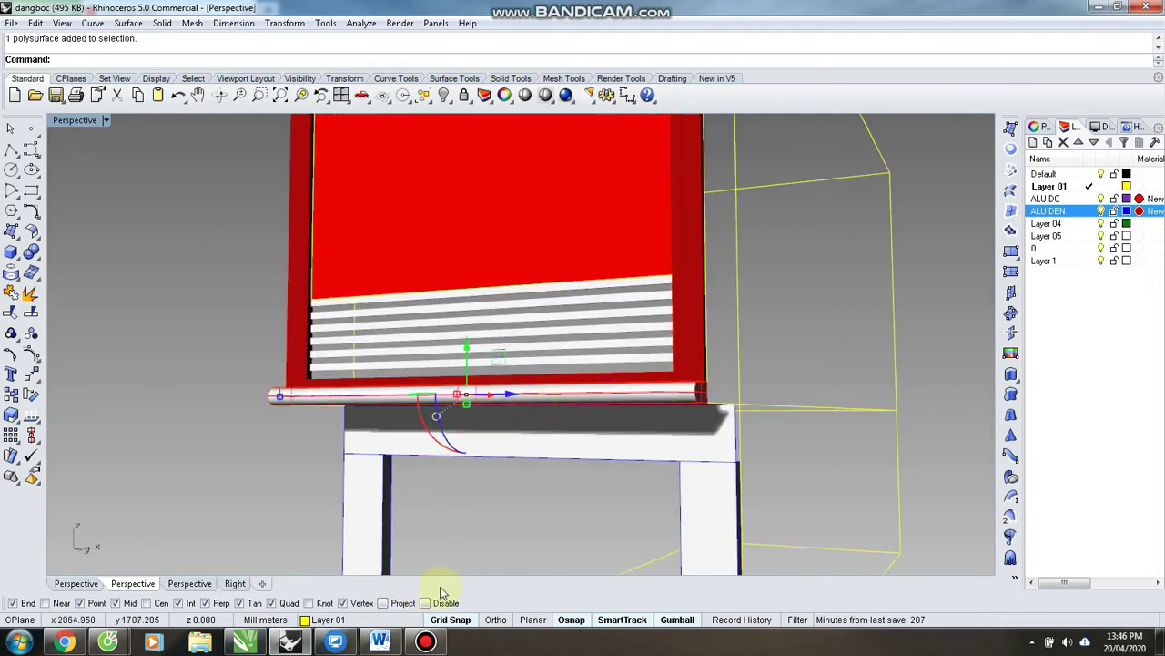
pyautogui.click(314, 621)
pyautogui.click(351, 550)
pyautogui.click(278, 429)
# - Examine the recoloured sign box and the face of the beam beneath the rounded ledge
pyautogui.scroll(-6, 278, 429)
pyautogui.moveTo(279, 429); pyautogui.dragTo(693, 439, button='right')
pyautogui.scroll(-2, 596, 394)
pyautogui.scroll(5, 597, 394)
pyautogui.scroll(-5, 707, 418)
pyautogui.scroll(6, 690, 392)
pyautogui.moveTo(687, 391); pyautogui.dragTo(760, 414, button='right')
pyautogui.scroll(5, 806, 389)
pyautogui.click(486, 406)
pyautogui.click(534, 442)
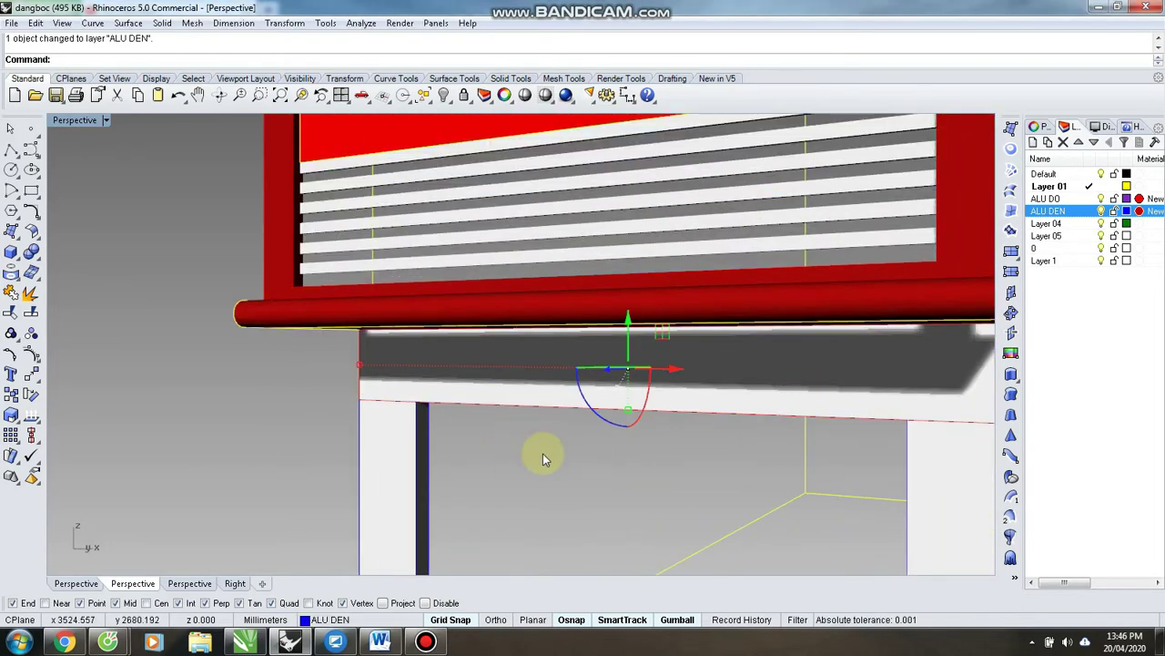
# - Draw a 320 mm square in the front view and position it on the beam face below the ledge
pyautogui.hotkey('ctrl', 'F2')
pyautogui.press('Escape')
pyautogui.scroll(2, 771, 383)
pyautogui.click(11, 273)
pyautogui.click(459, 348)
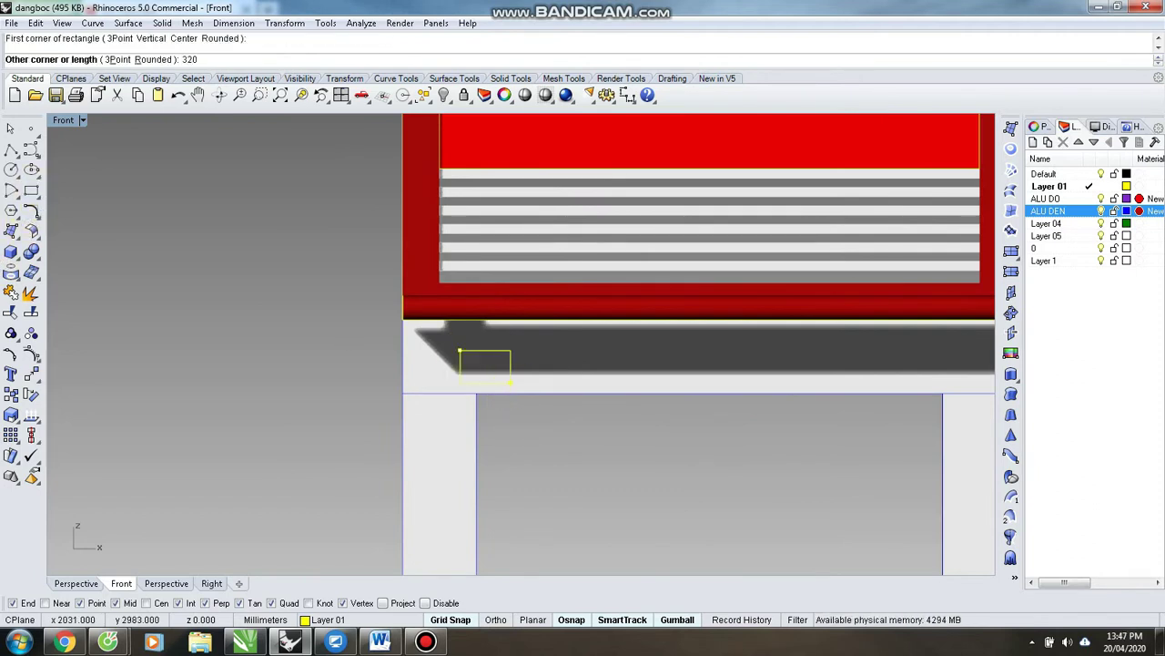
pyautogui.press('Return')
pyautogui.press('Return')
pyautogui.scroll(2, 511, 383)
pyautogui.click(478, 336)
pyautogui.moveTo(445, 276); pyautogui.dragTo(319, 343)
pyautogui.hotkey('ctrl', 'z')
pyautogui.moveTo(433, 308); pyautogui.dragTo(487, 314)
# - Try out a row of 320 mm squares along the beam face and delete all the trial shapes
pyautogui.click(495, 394)
pyautogui.click(495, 304)
pyautogui.scroll(-7, 328, 378)
pyautogui.scroll(4, 392, 367)
pyautogui.rightClick(421, 389)
pyautogui.click(425, 393)
pyautogui.click(424, 346)
pyautogui.click(474, 393)
pyautogui.rightClick(477, 397)
pyautogui.press('Escape')
pyautogui.rightClick(549, 397)
pyautogui.click(521, 346)
pyautogui.click(521, 394)
pyautogui.press('Escape')
pyautogui.click(569, 392)
pyautogui.rightClick(569, 393)
pyautogui.click(570, 393)
pyautogui.click(570, 346)
pyautogui.rightClick(567, 395)
pyautogui.click(570, 394)
pyautogui.press('Escape')
pyautogui.click(618, 395)
pyautogui.rightClick(619, 395)
pyautogui.click(618, 395)
pyautogui.click(618, 346)
pyautogui.press('Escape')
pyautogui.moveTo(258, 333); pyautogui.dragTo(720, 406)
pyautogui.press('Delete')
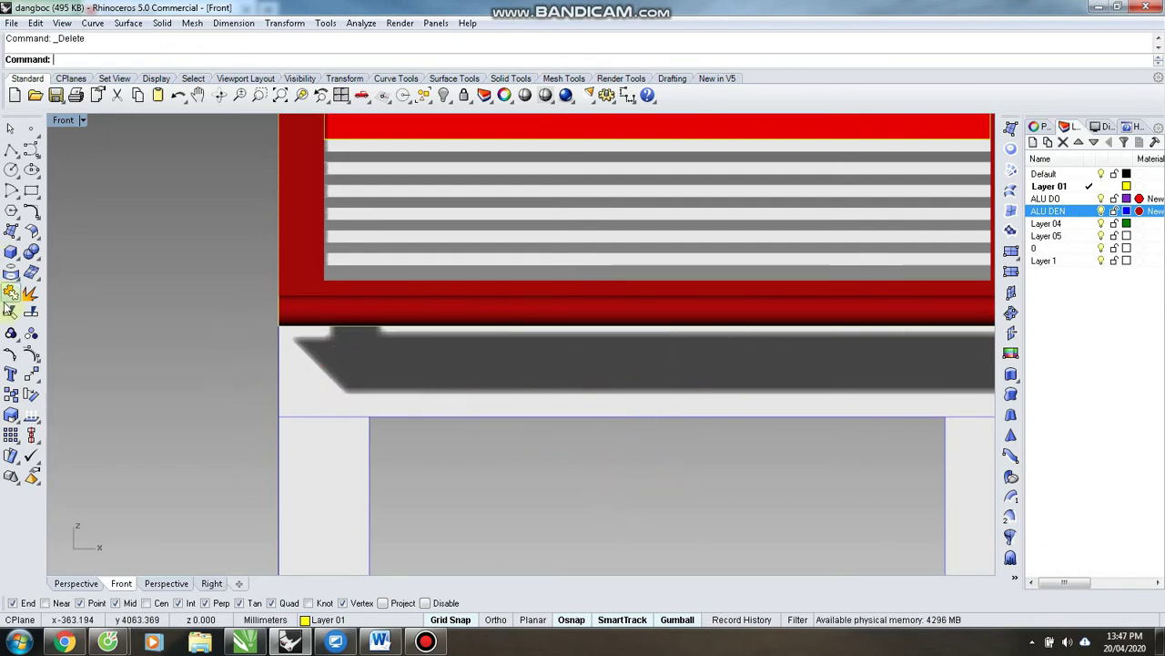
# - Draw a 3200 by 320 mm rectangle over the beam face below the rounded ledge
pyautogui.click(31, 190)
pyautogui.click(319, 346)
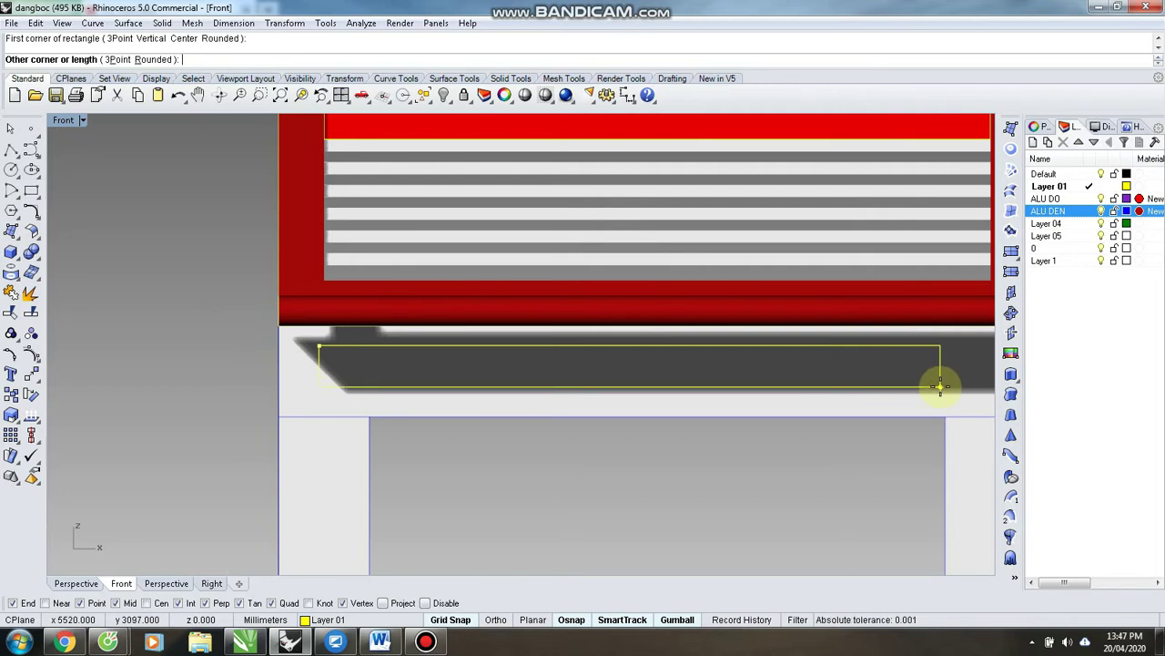
pyautogui.write('3200')
pyautogui.press('Return')
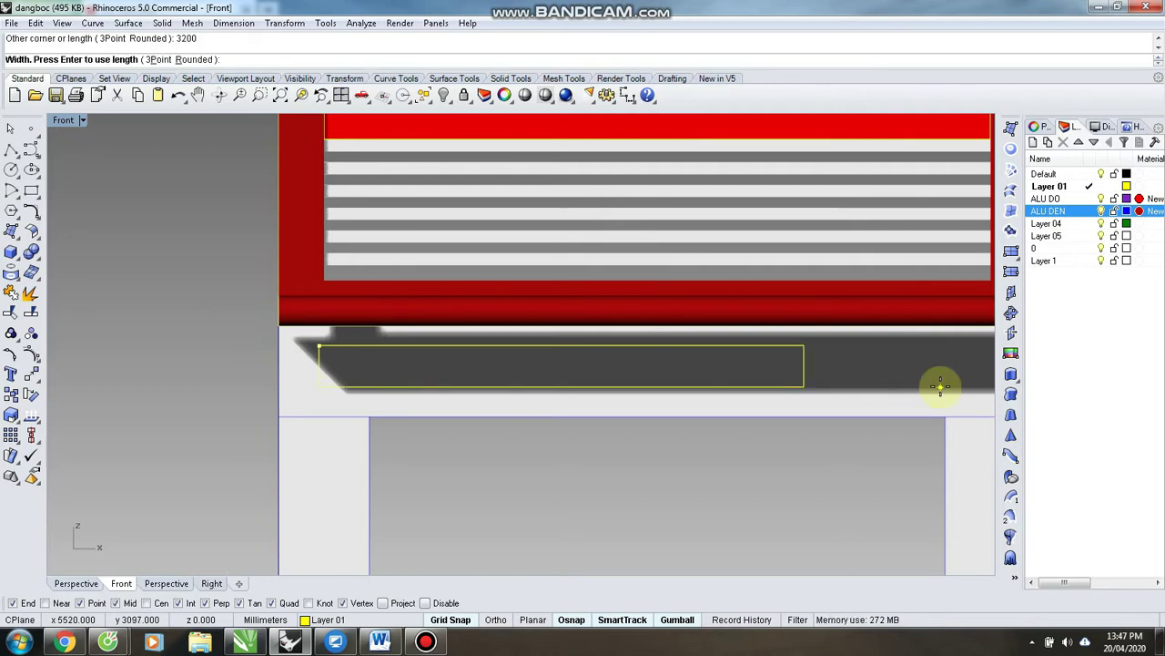
pyautogui.write('320')
pyautogui.press('Return')
# - Move the rectangle onto the plane of the beam's front face
pyautogui.moveTo(804, 346); pyautogui.dragTo(897, 413)
pyautogui.moveTo(912, 424); pyautogui.dragTo(895, 409, button='right')
pyautogui.scroll(13, 889, 402)
pyautogui.scroll(-12, 927, 399)
pyautogui.scroll(8, 651, 397)
pyautogui.moveTo(674, 401); pyautogui.dragTo(674, 406)
pyautogui.hotkey('ctrl', 'F4')
pyautogui.scroll(4, 608, 375)
pyautogui.moveTo(561, 377); pyautogui.dragTo(571, 357, button='right')
pyautogui.moveTo(400, 325); pyautogui.dragTo(543, 291)
pyautogui.scroll(5, 548, 311)
pyautogui.moveTo(603, 334); pyautogui.dragTo(606, 345)
pyautogui.scroll(4, 417, 303)
pyautogui.moveTo(416, 302); pyautogui.dragTo(248, 271)
pyautogui.scroll(4, 287, 275)
pyautogui.scroll(-8, 329, 375)
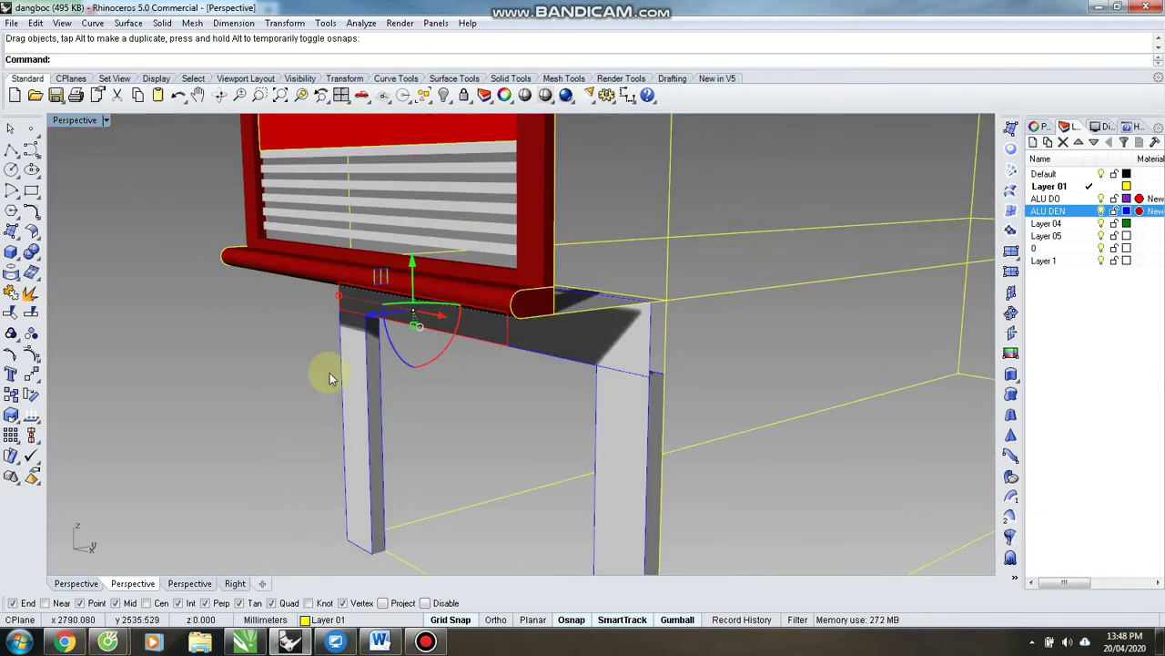
# - Centre the rectangle on the beam in the front view and widen it equally towards both ends
pyautogui.hotkey('ctrl', 'F2')
pyautogui.moveTo(491, 311); pyautogui.dragTo(581, 314)
pyautogui.moveTo(535, 268); pyautogui.dragTo(501, 276)
pyautogui.scroll(6, 571, 268)
pyautogui.moveTo(215, 333); pyautogui.dragTo(156, 340)
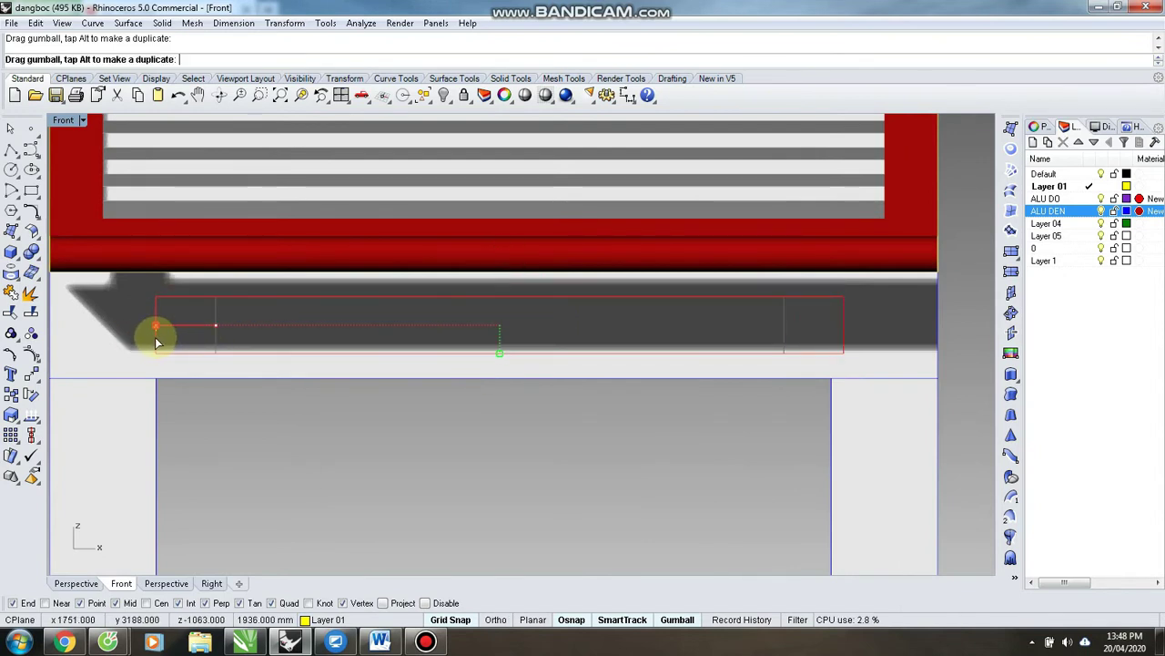
# - Trim the area inside the rectangle out of the beam's front face
pyautogui.keyDown('shift'); pyautogui.click(101, 355); pyautogui.keyUp('shift')
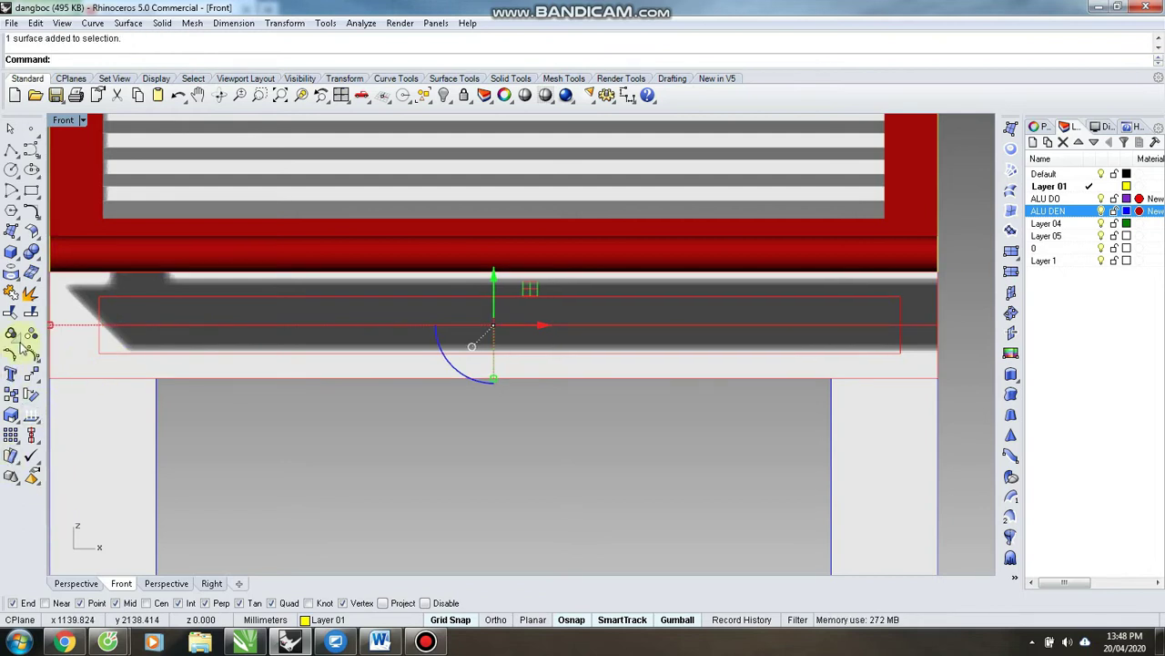
pyautogui.click(337, 310)
pyautogui.moveTo(410, 443); pyautogui.dragTo(398, 437, button='right')
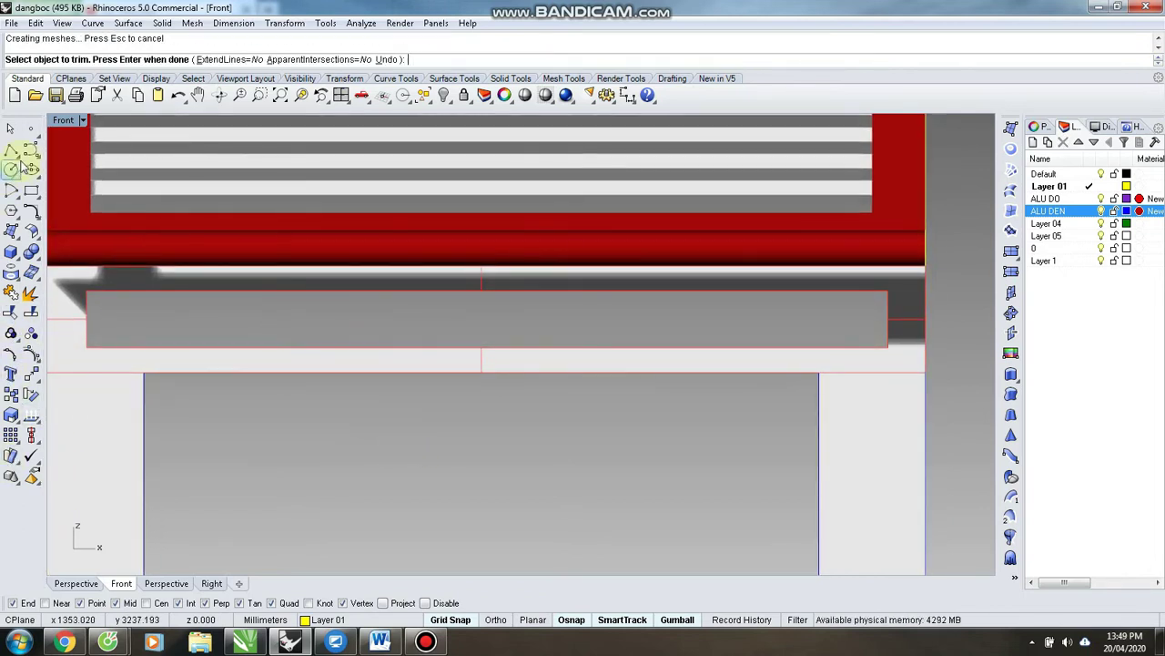
pyautogui.rightClick(354, 470)
pyautogui.click(353, 469)
# - Fill the rectangular opening in the beam face with a planar surface built from its outline
pyautogui.click(382, 349)
pyautogui.click(436, 389)
pyautogui.write('ps')
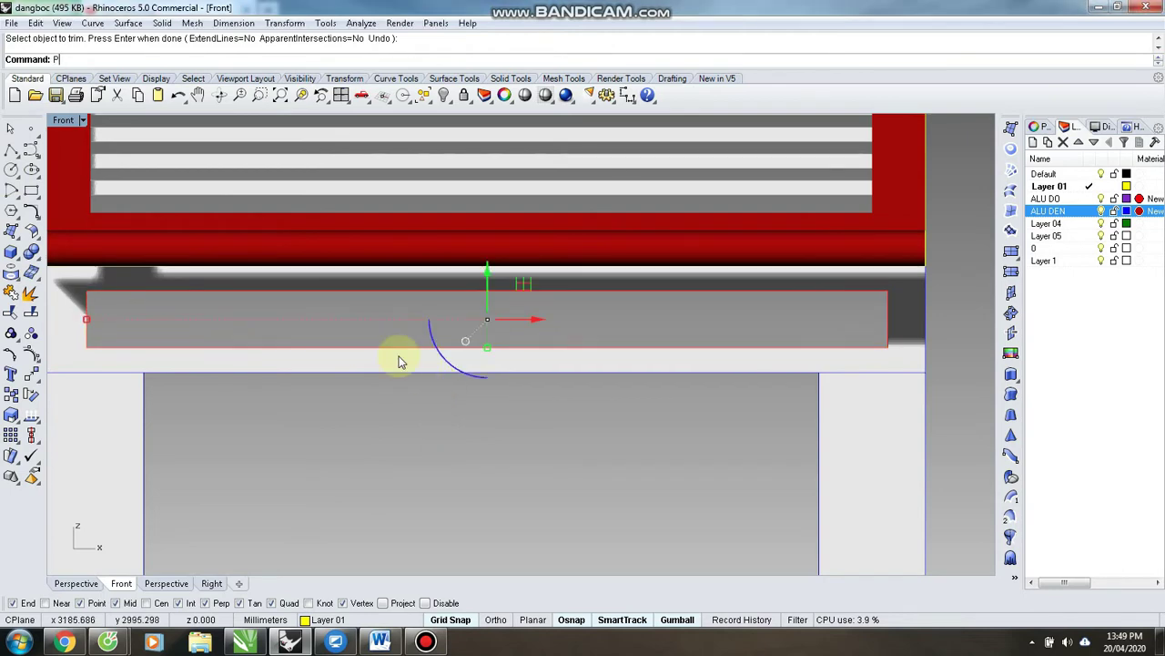
pyautogui.press('Return')
pyautogui.click(450, 474)
pyautogui.click(497, 333)
pyautogui.click(623, 78)
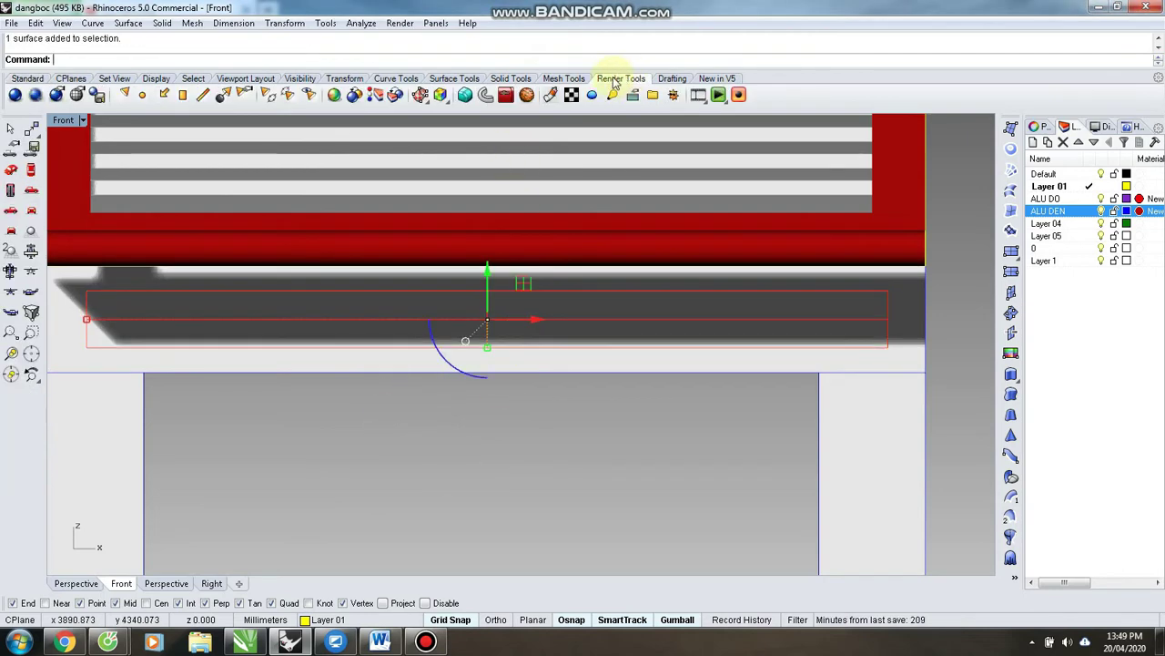
pyautogui.click(571, 94)
pyautogui.click(762, 195)
pyautogui.moveTo(726, 227); pyautogui.dragTo(761, 278)
pyautogui.doubleClick(545, 270)
pyautogui.moveTo(770, 202); pyautogui.dragTo(560, 311)
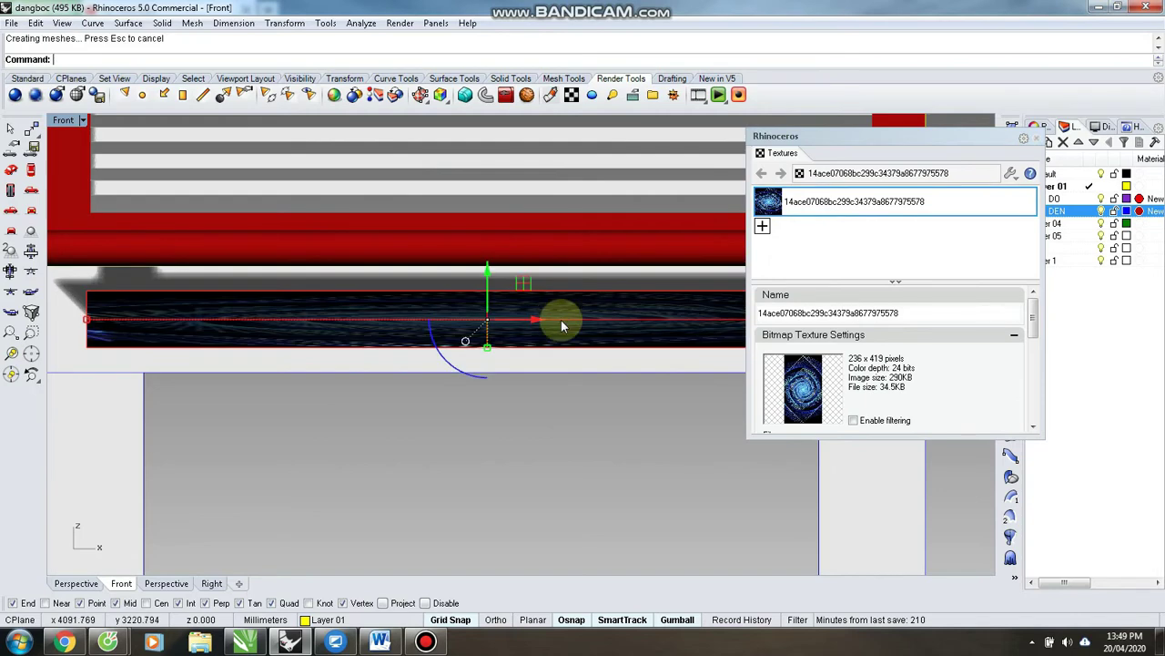
# - Set the texture's rotation to 90° and reapply it to the beam panel
pyautogui.moveTo(1032, 309); pyautogui.dragTo(1032, 348)
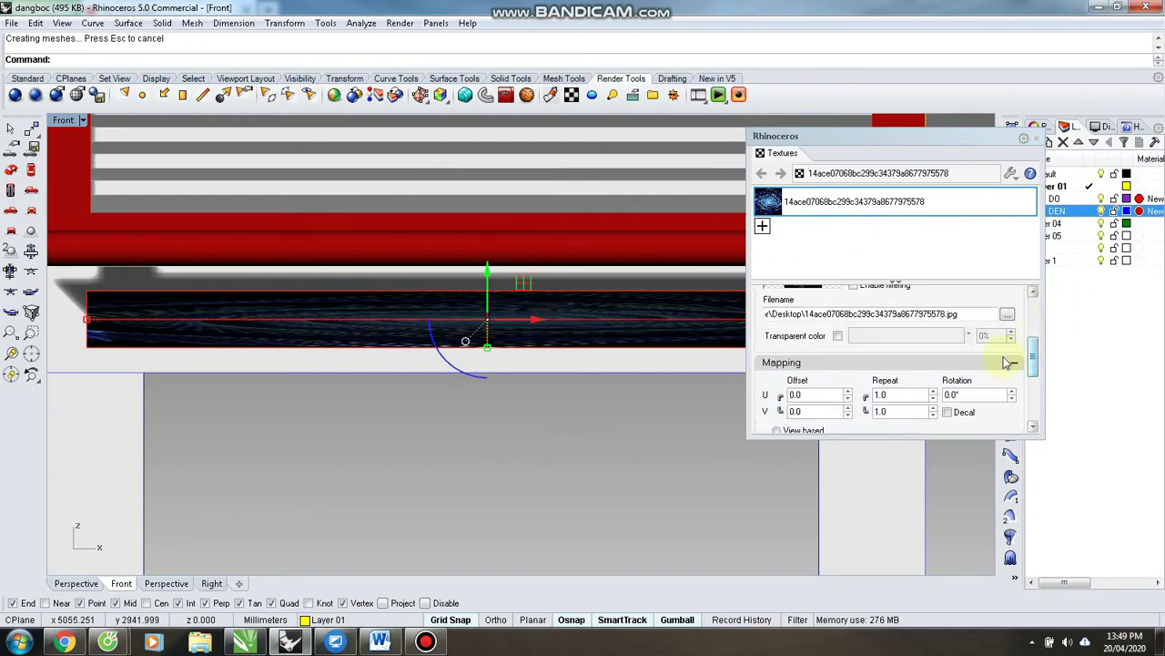
pyautogui.moveTo(978, 396); pyautogui.dragTo(895, 400)
pyautogui.click(723, 497)
pyautogui.moveTo(767, 208); pyautogui.dragTo(579, 312)
pyautogui.click(585, 456)
pyautogui.scroll(4, 409, 308)
pyautogui.scroll(4, 409, 312)
pyautogui.scroll(-10, 482, 357)
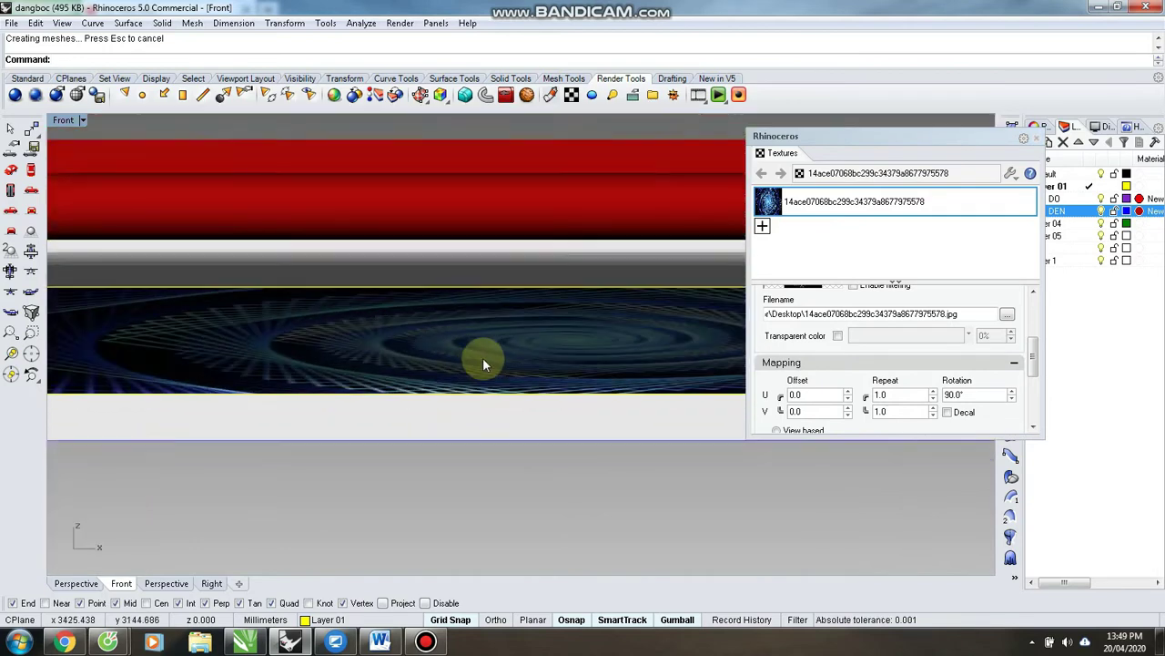
pyautogui.click(1037, 138)
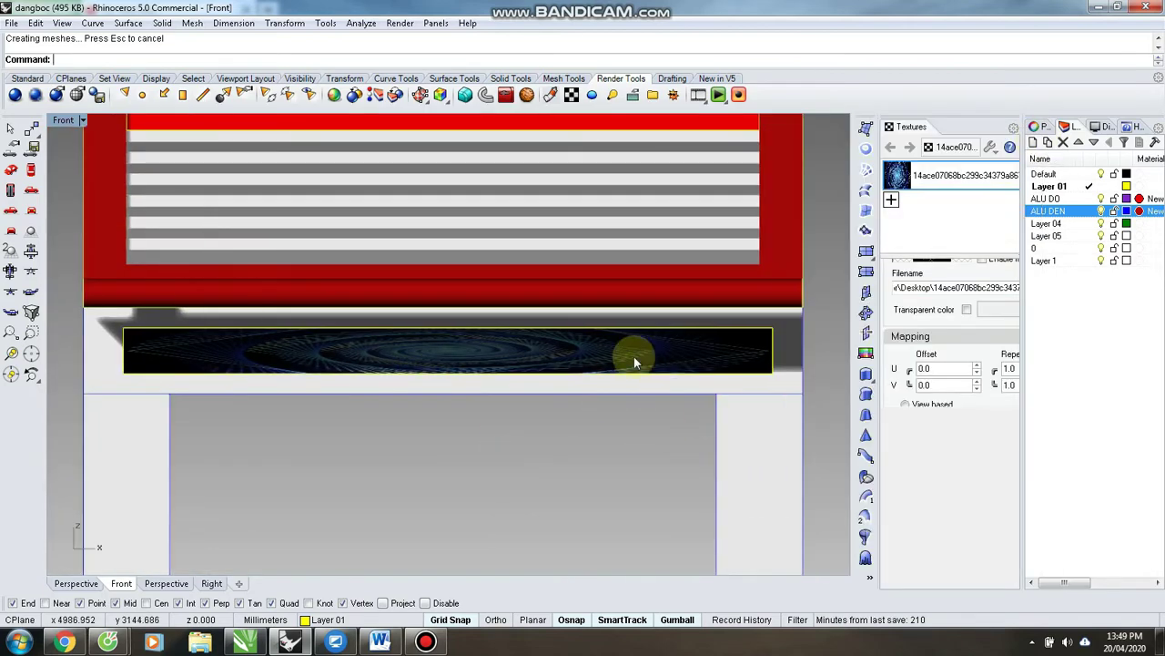
# - Examine the textured beam panel in perspective from below the ledge
pyautogui.hotkey('ctrl', 'F4')
pyautogui.hotkey('ctrl', 'F3')
pyautogui.hotkey('ctrl', 'F2')
pyautogui.hotkey('ctrl', 'F4')
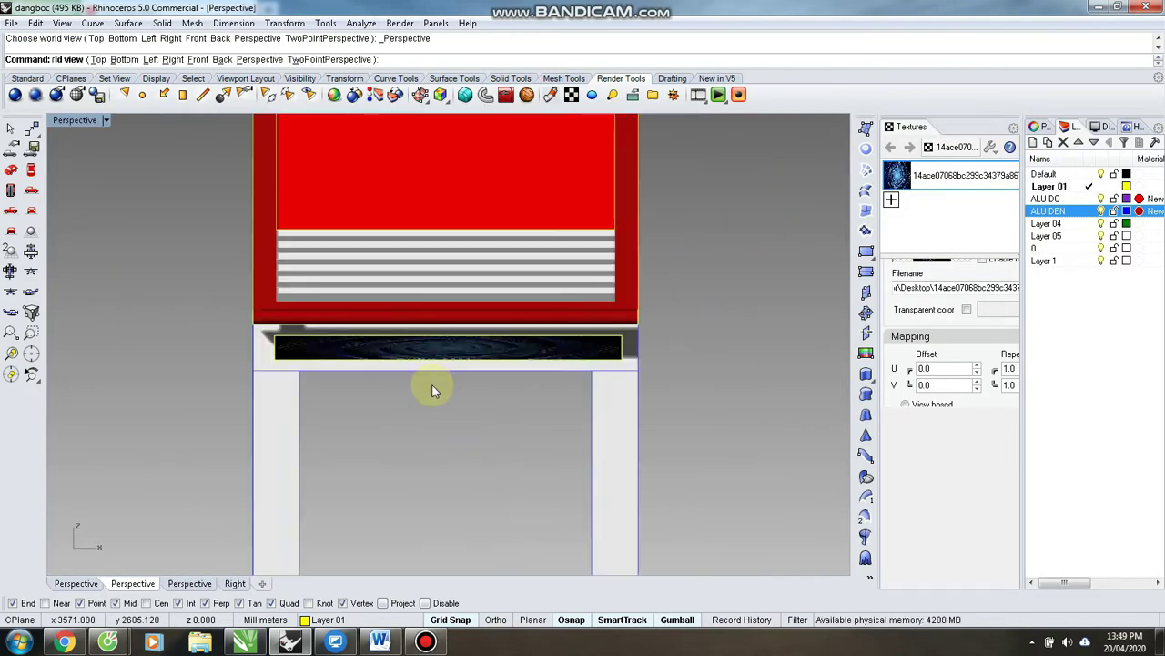
pyautogui.scroll(4, 436, 390)
pyautogui.moveTo(513, 443); pyautogui.dragTo(158, 334, button='right')
pyautogui.click(211, 327)
pyautogui.click(425, 641)
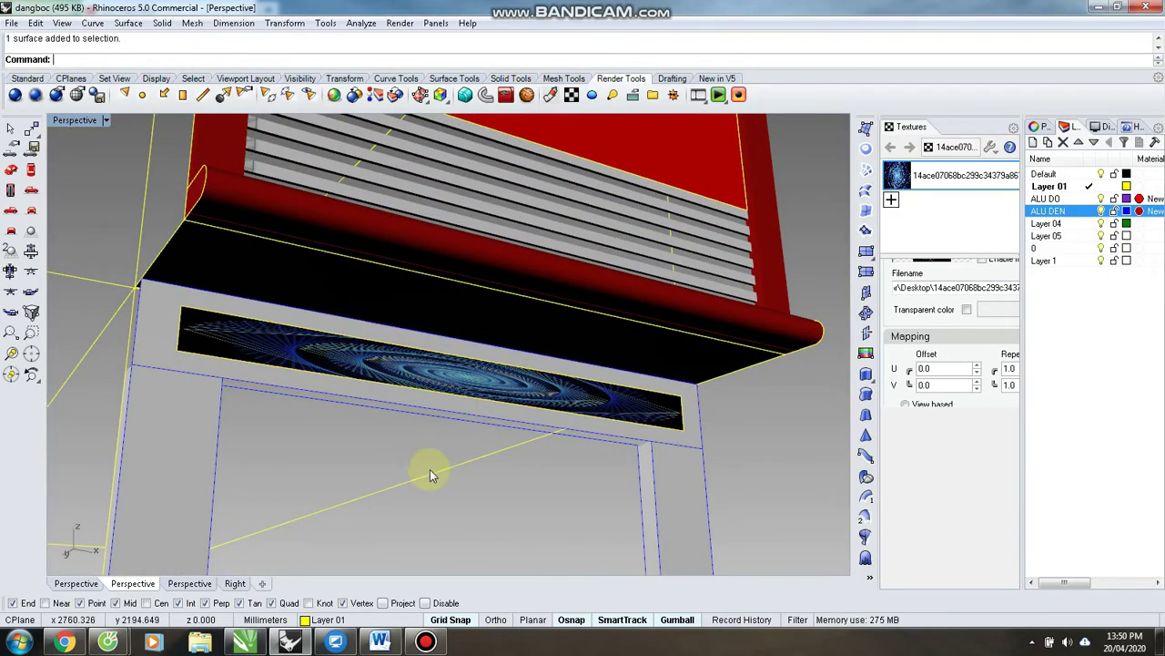
pyautogui.click(426, 641)
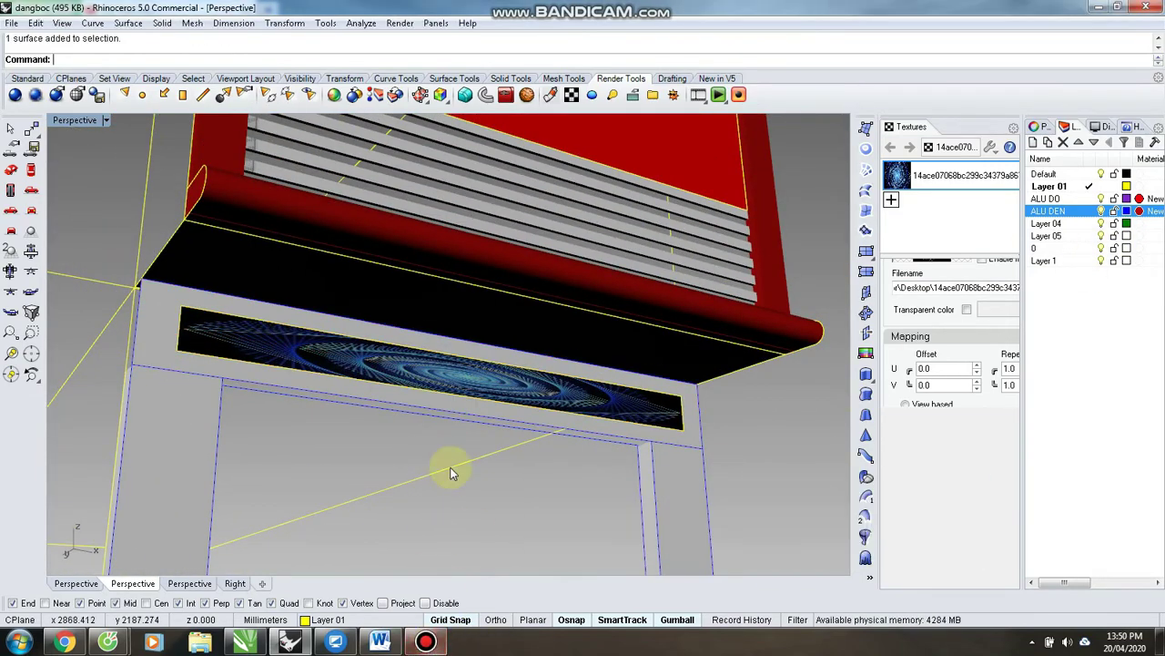
pyautogui.moveTo(451, 472); pyautogui.dragTo(335, 360, button='right')
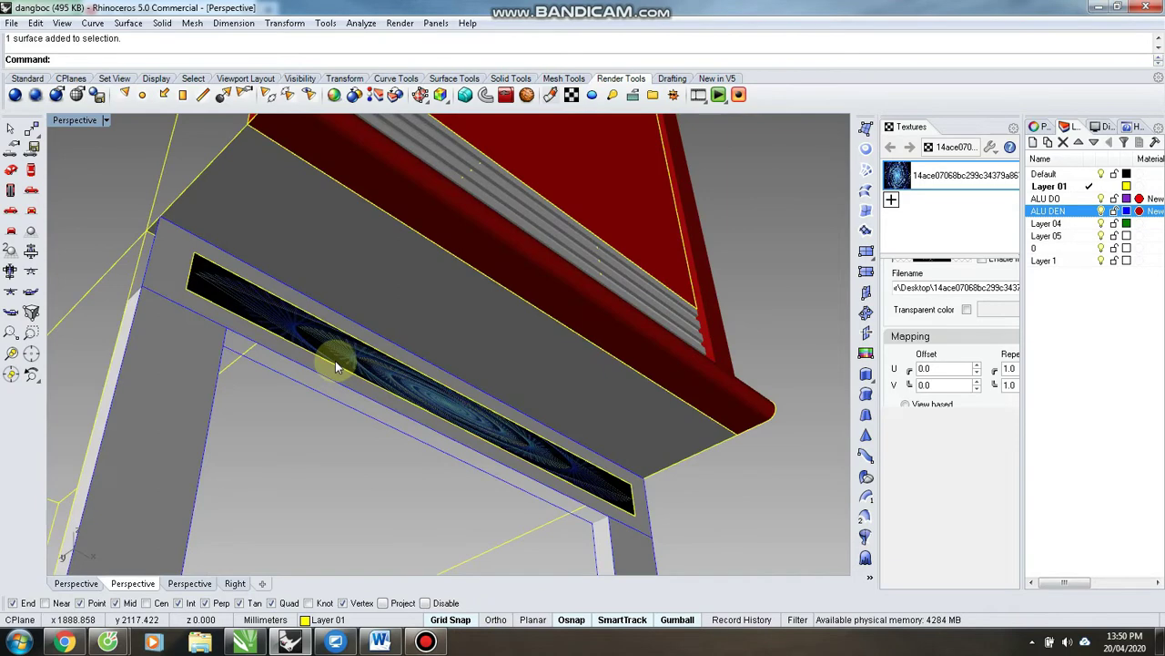
# - Join the beam's trimmed front face to the rest of the beam and move it to the ALU DO layer
pyautogui.scroll(6, 335, 360)
pyautogui.keyDown('shift'); pyautogui.click(306, 441); pyautogui.keyUp('shift')
pyautogui.write('lf')
pyautogui.press('Return')
pyautogui.press('Return')
pyautogui.click(507, 410)
pyautogui.click(318, 421)
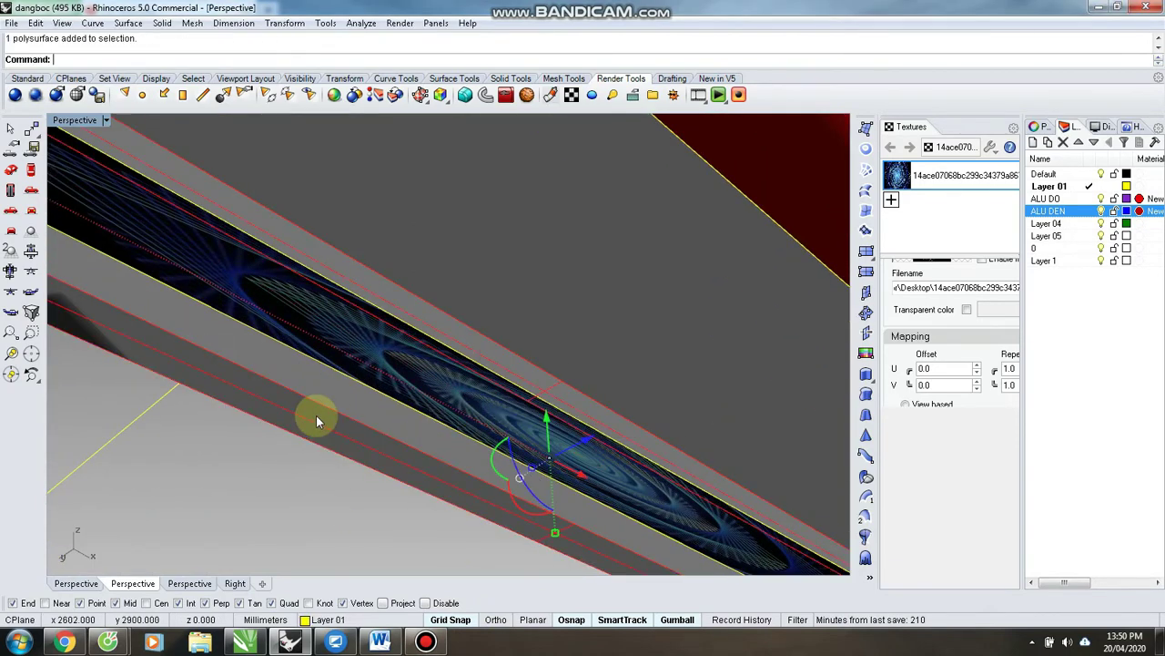
pyautogui.click(16, 79)
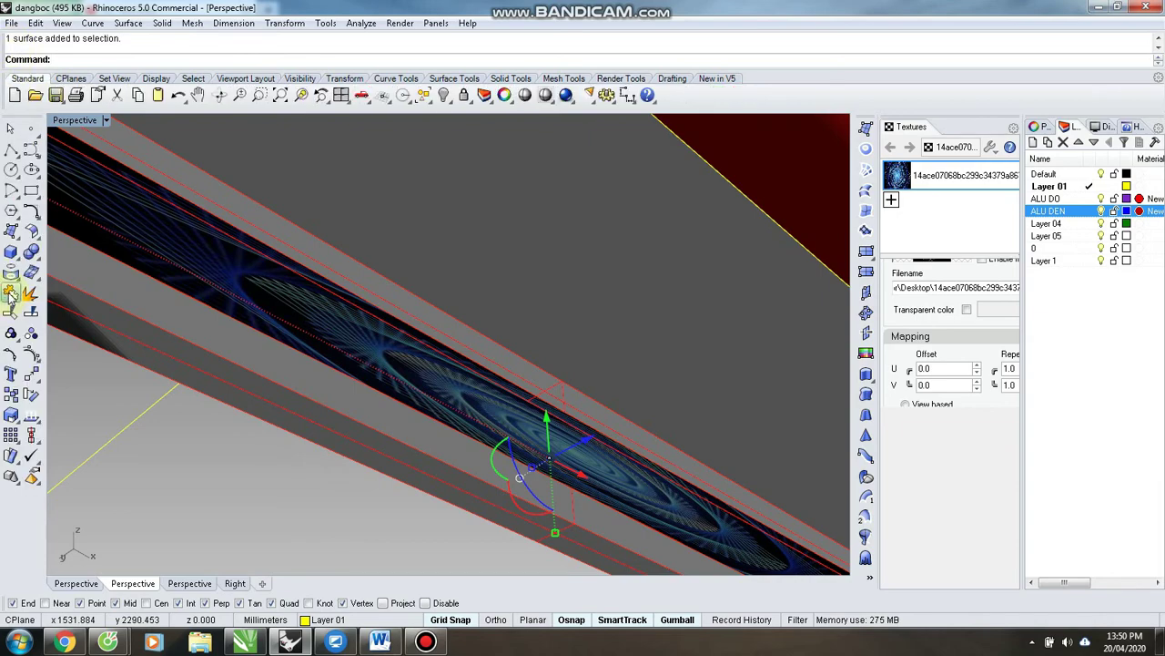
pyautogui.click(326, 620)
pyautogui.click(351, 539)
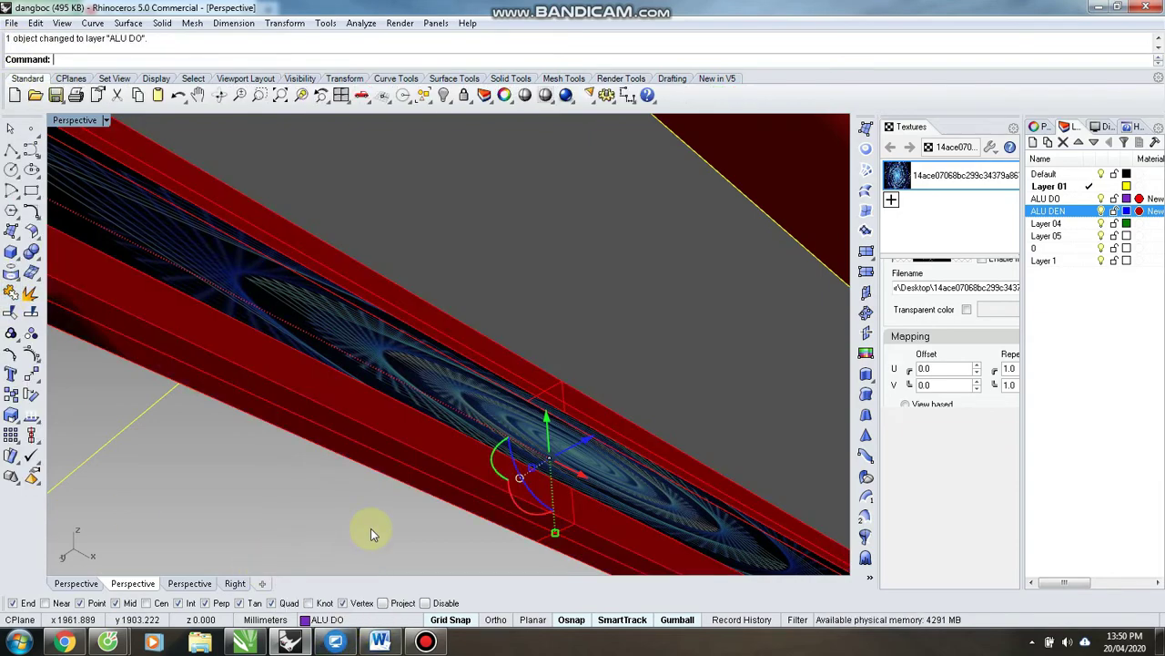
pyautogui.click(371, 530)
# - Move the left column of the entrance frame to the ALU DO layer
pyautogui.scroll(-5, 697, 429)
pyautogui.moveTo(698, 429); pyautogui.dragTo(520, 437, button='right')
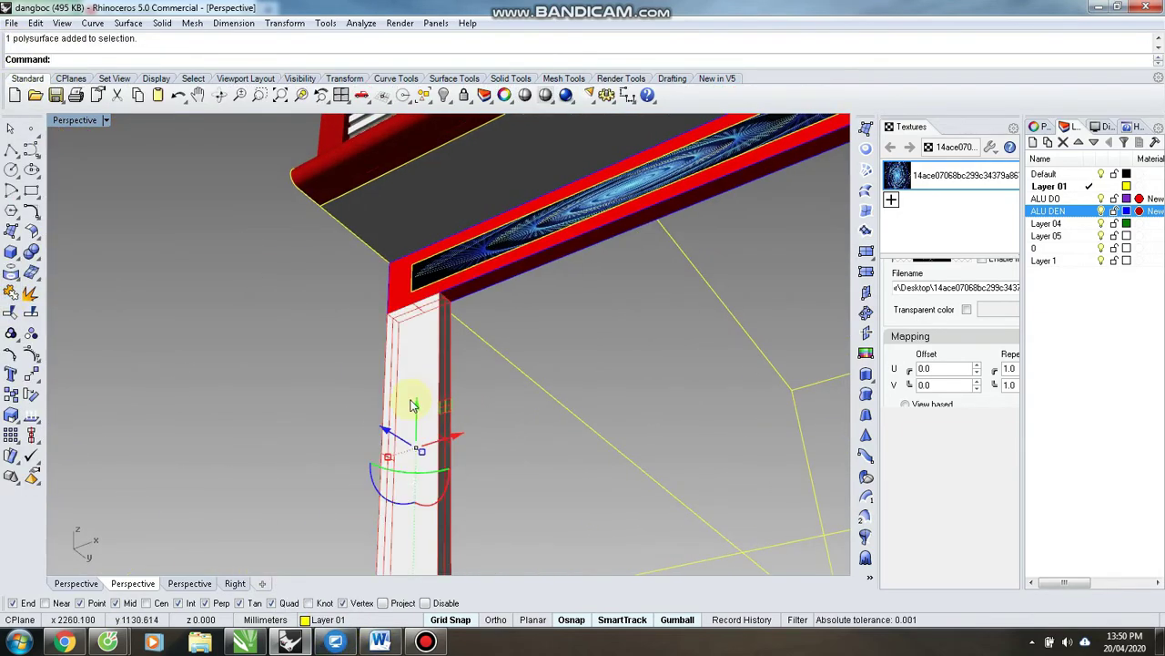
pyautogui.click(362, 620)
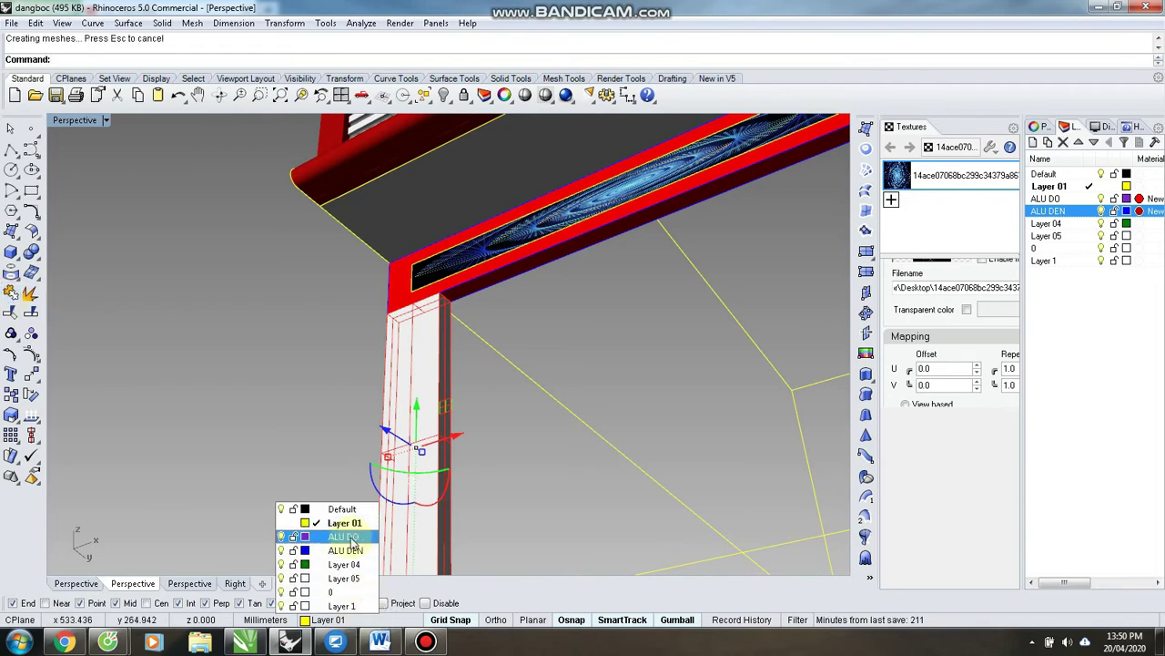
pyautogui.click(352, 539)
pyautogui.click(308, 501)
# - Reassign the beam and the left column to the ALU DEN layer
pyautogui.moveTo(455, 364); pyautogui.dragTo(573, 317, button='right')
pyautogui.scroll(-8, 398, 421)
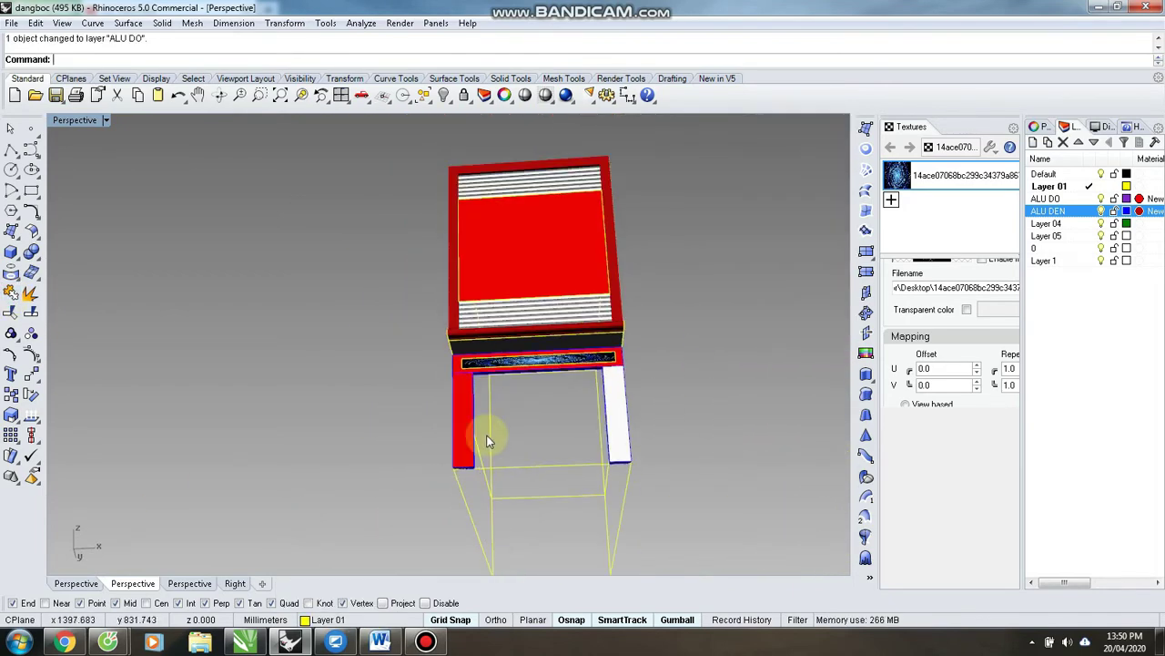
pyautogui.scroll(4, 485, 400)
pyautogui.scroll(-4, 414, 390)
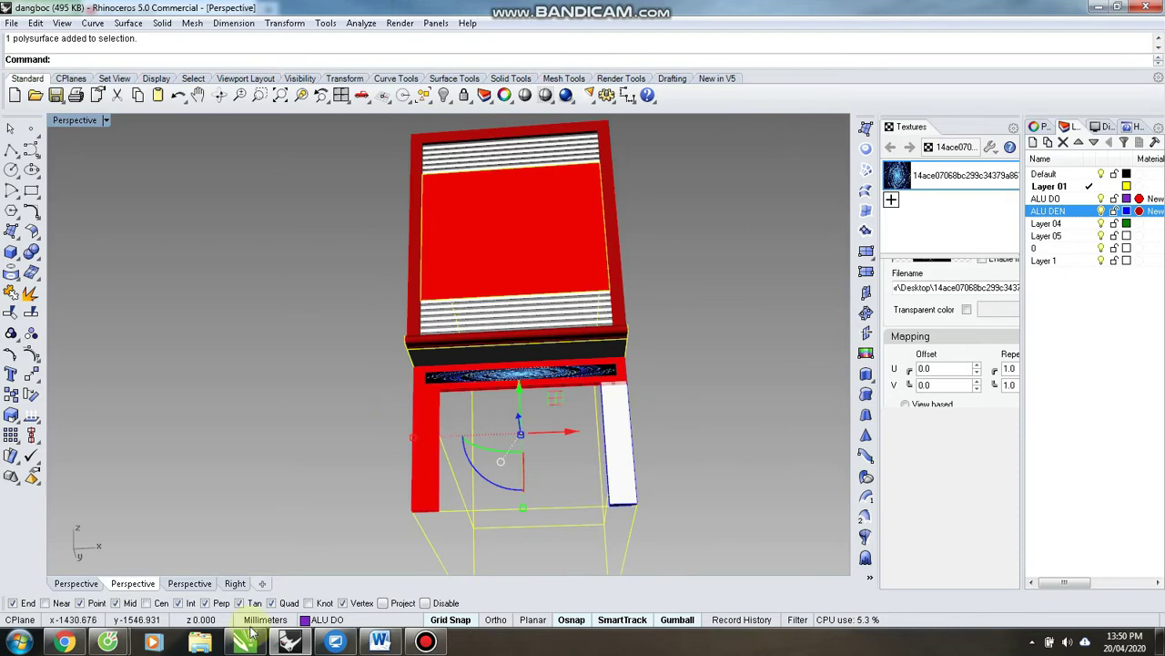
pyautogui.click(339, 620)
pyautogui.click(367, 552)
pyautogui.click(338, 512)
# - Join the parts of the right column and move it to the ALU DEN layer
pyautogui.scroll(5, 628, 410)
pyautogui.moveTo(628, 412); pyautogui.dragTo(630, 483, button='right')
pyautogui.scroll(4, 636, 427)
pyautogui.click(635, 428)
pyautogui.keyDown('shift'); pyautogui.click(588, 431); pyautogui.keyUp('shift')
pyautogui.keyDown('shift'); pyautogui.click(661, 463); pyautogui.keyUp('shift')
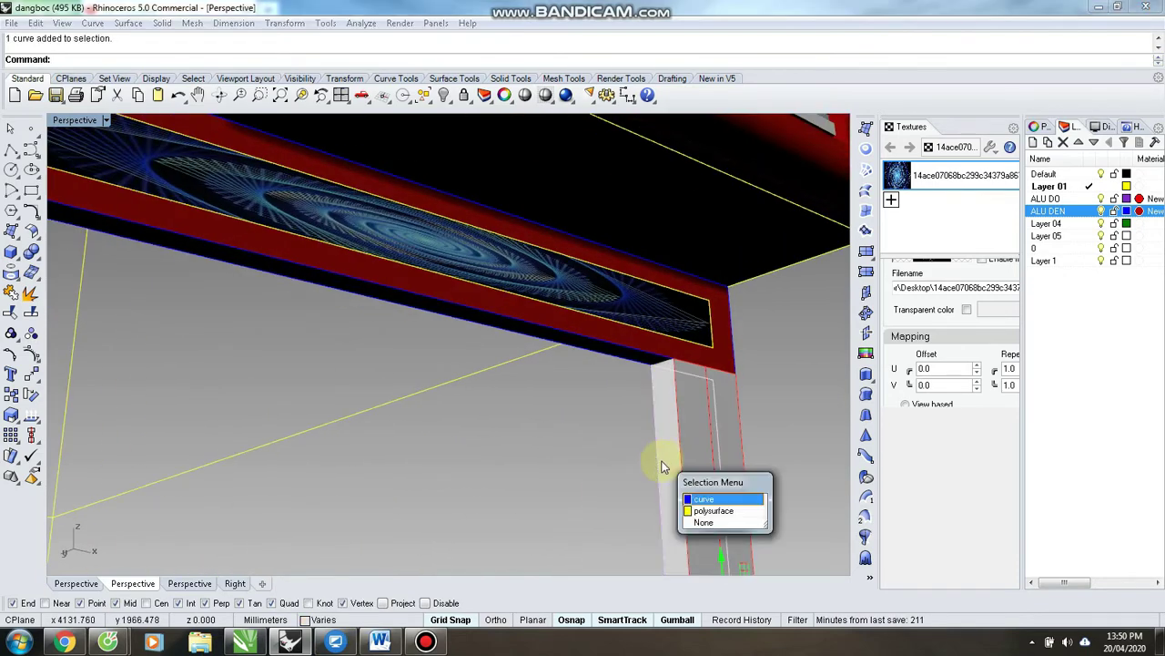
pyautogui.click(710, 513)
pyautogui.click(11, 293)
pyautogui.click(356, 621)
pyautogui.click(356, 552)
pyautogui.click(488, 528)
# - Delete the leftover outline curves at the top of the left column
pyautogui.scroll(-6, 487, 524)
pyautogui.scroll(4, 338, 400)
pyautogui.click(348, 336)
pyautogui.click(348, 336)
pyautogui.press('Delete')
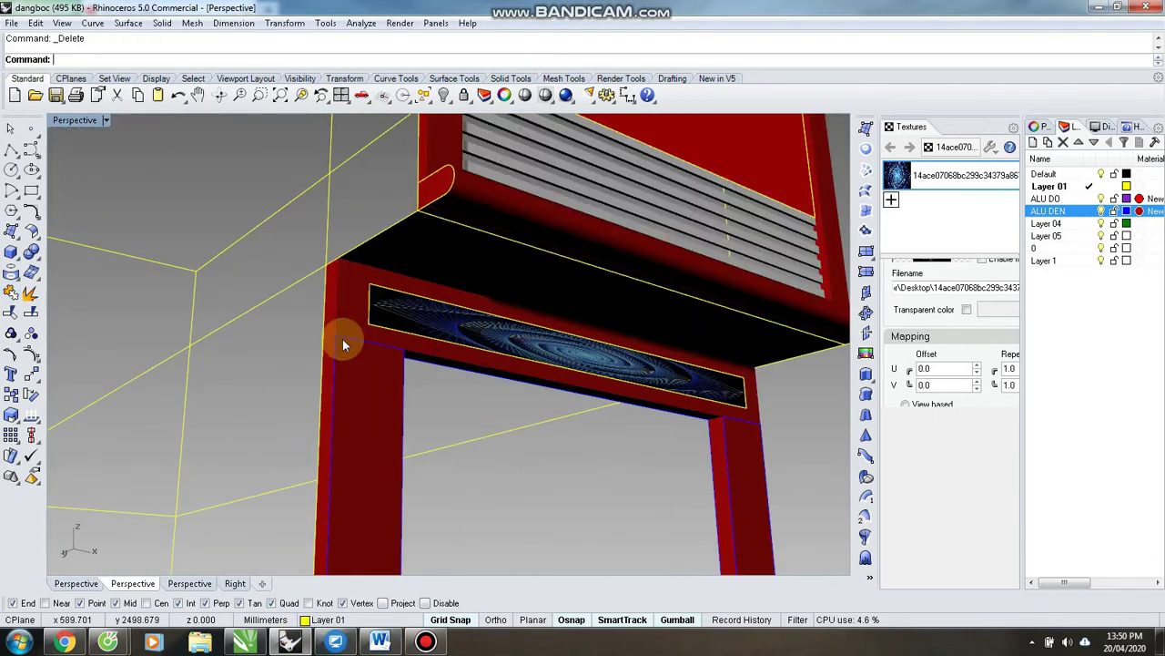
pyautogui.click(342, 338)
pyautogui.click(343, 339)
pyautogui.press('Delete')
# - Offset the textured panel's rectangular outline outward on the beam face
pyautogui.click(685, 406)
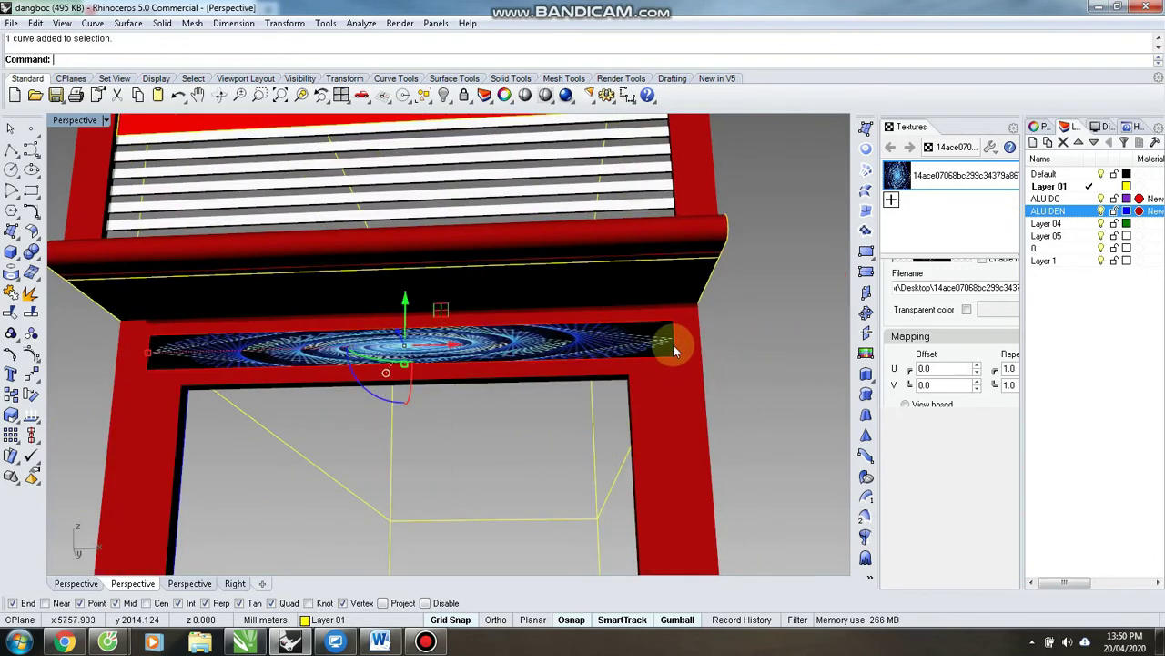
pyautogui.scroll(8, 673, 343)
pyautogui.write('o')
pyautogui.press('space')
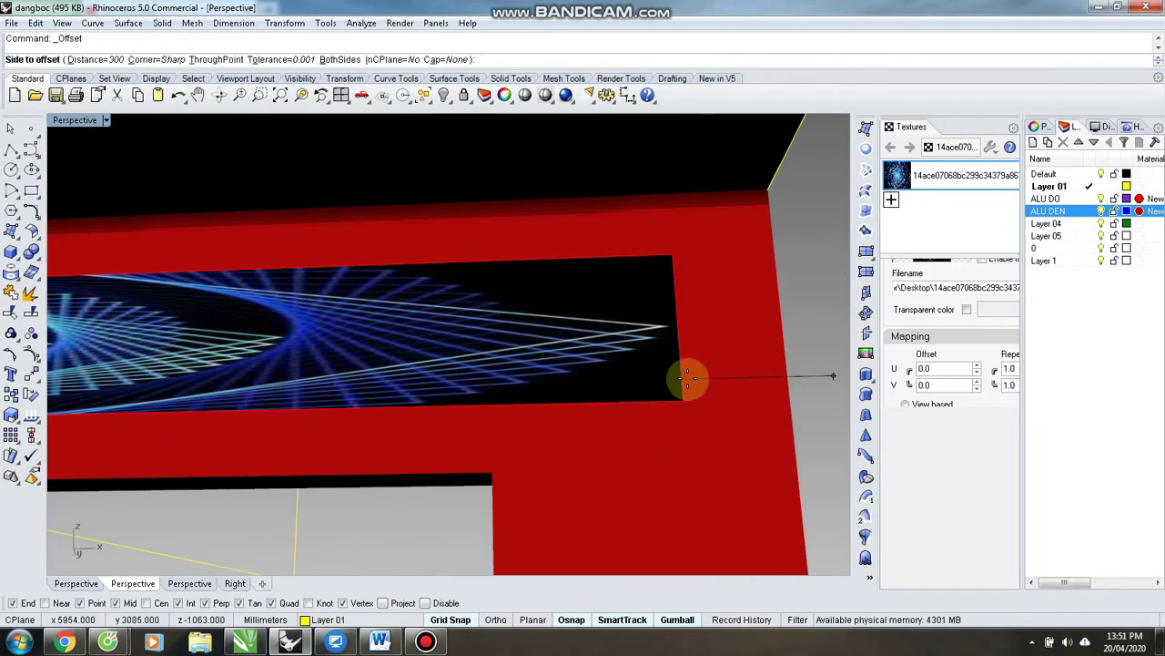
pyautogui.press('Return')
pyautogui.click(689, 378)
# - Build a planar border surface between the panel outline and the offset outline
pyautogui.keyDown('ctrl'); pyautogui.click(686, 400); pyautogui.keyUp('ctrl')
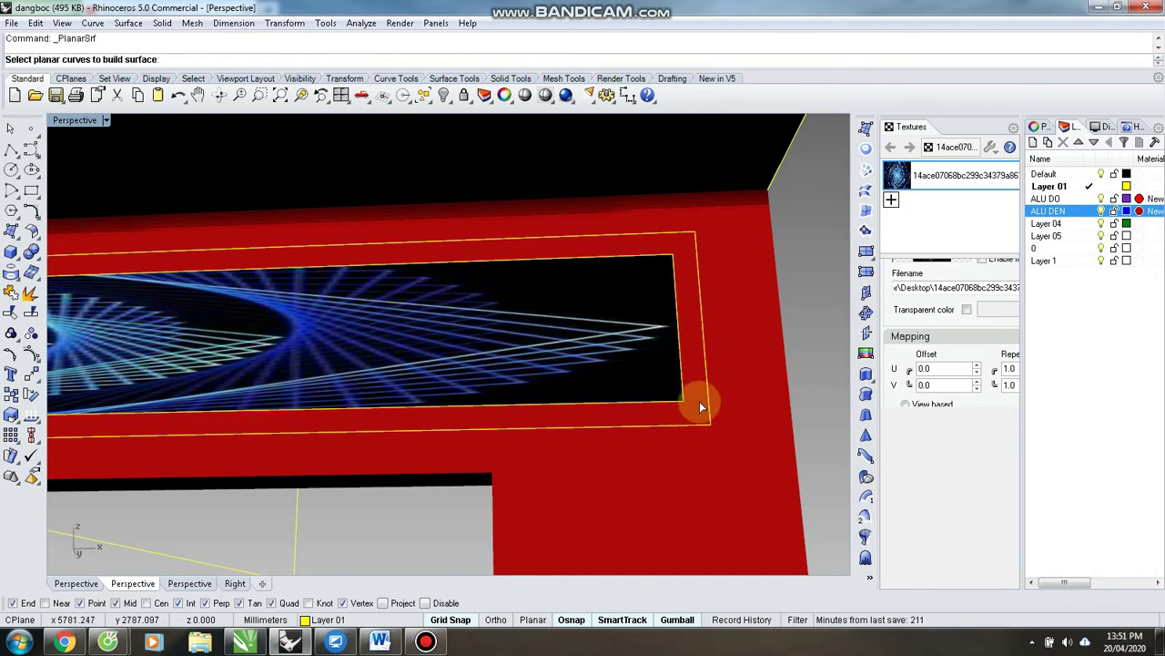
pyautogui.click(11, 131)
pyautogui.scroll(-7, 410, 368)
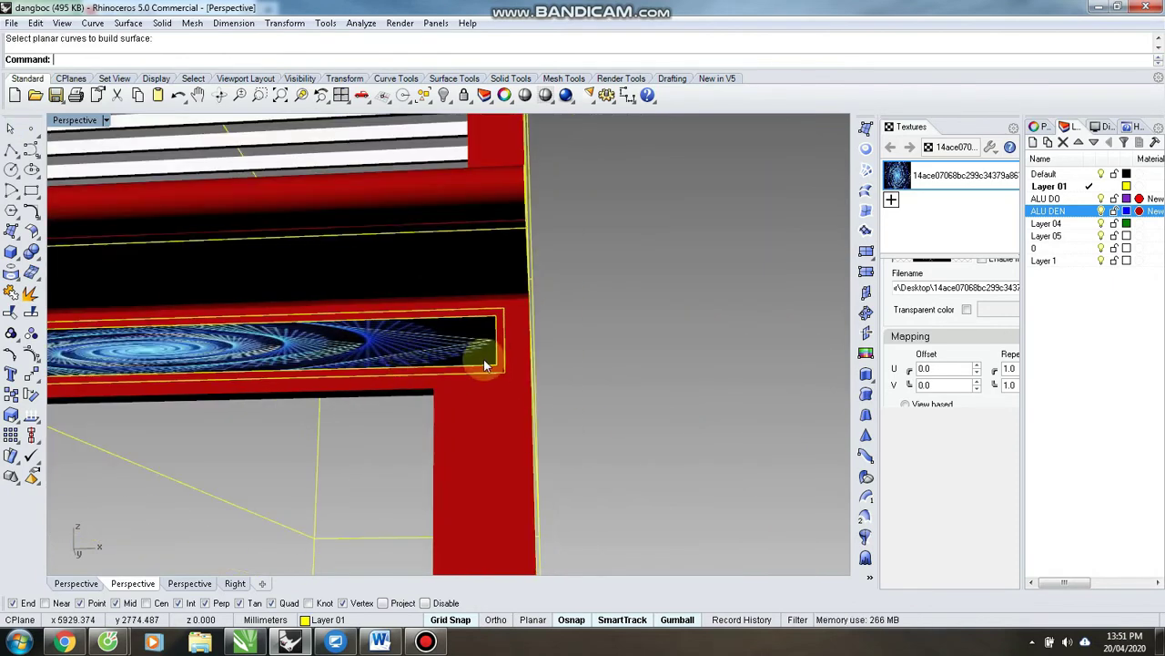
pyautogui.scroll(3, 487, 365)
pyautogui.click(525, 503)
pyautogui.click(507, 493)
pyautogui.click(538, 529)
pyautogui.click(529, 515)
pyautogui.click(560, 552)
pyautogui.rightClick(559, 550)
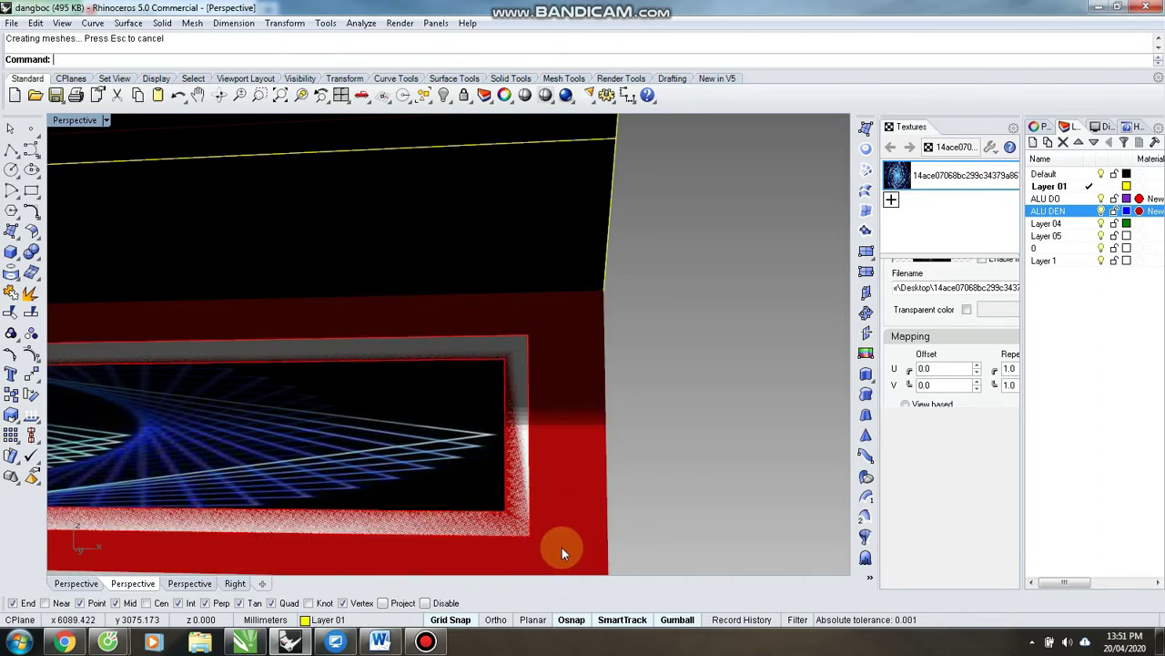
# - Move the border surface to Layer 04 and rename that layer V
pyautogui.click(686, 466)
pyautogui.click(516, 353)
pyautogui.click(557, 389)
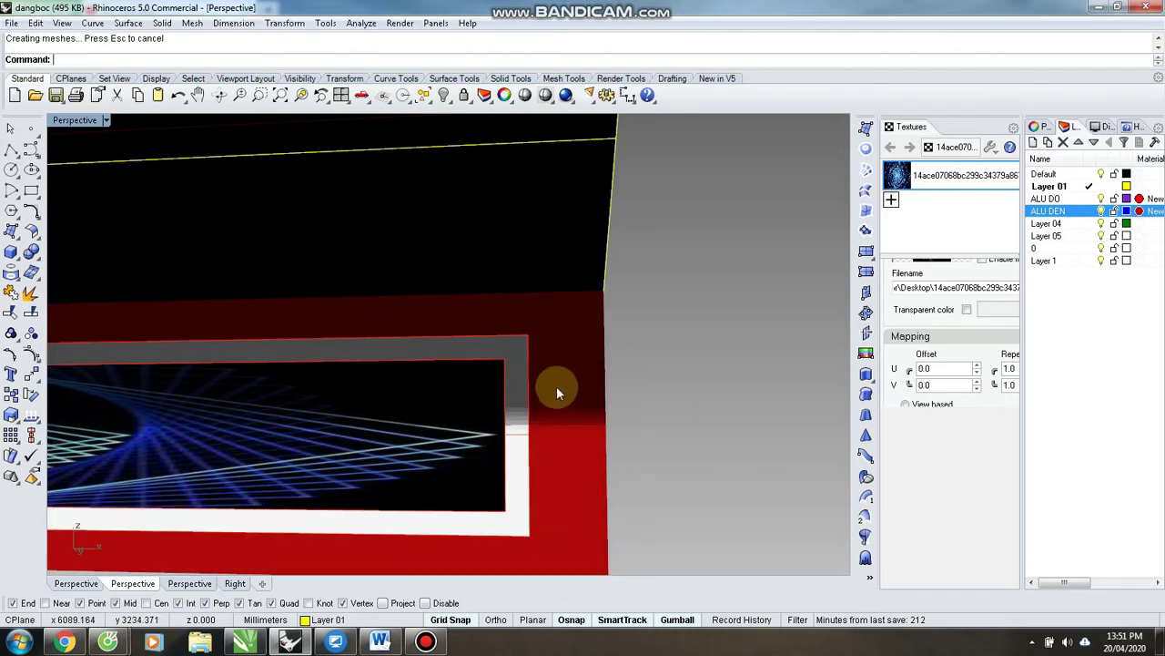
pyautogui.click(323, 620)
pyautogui.click(344, 565)
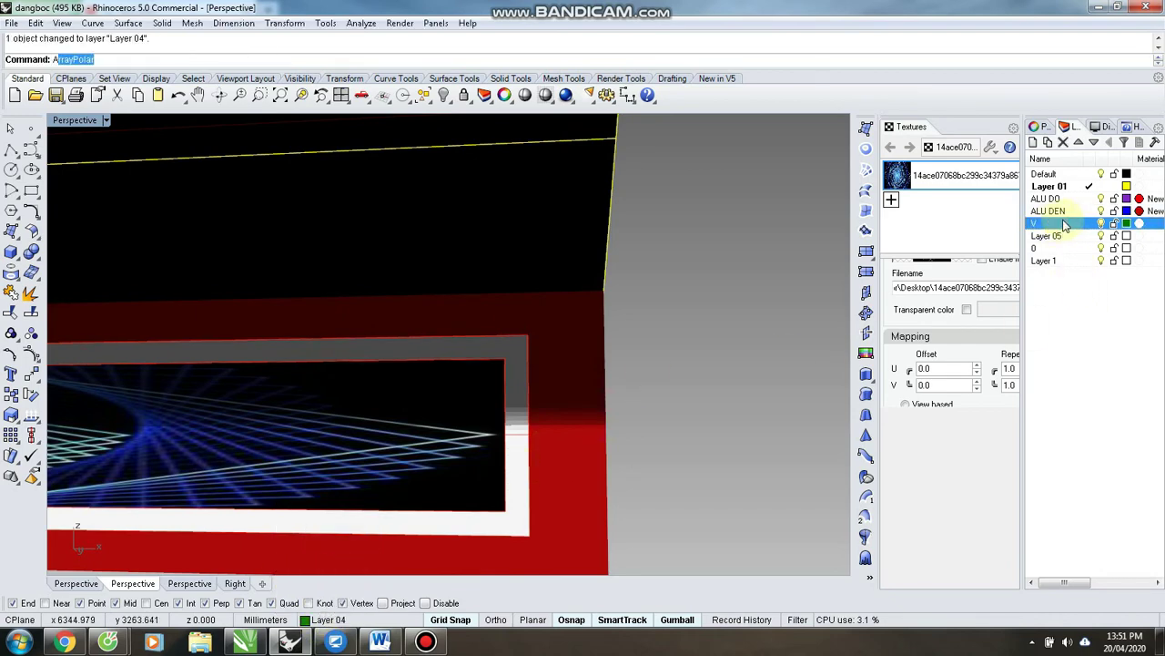
# - Set the colour of layer V's material to Yellow
pyautogui.click(1139, 223)
pyautogui.click(698, 255)
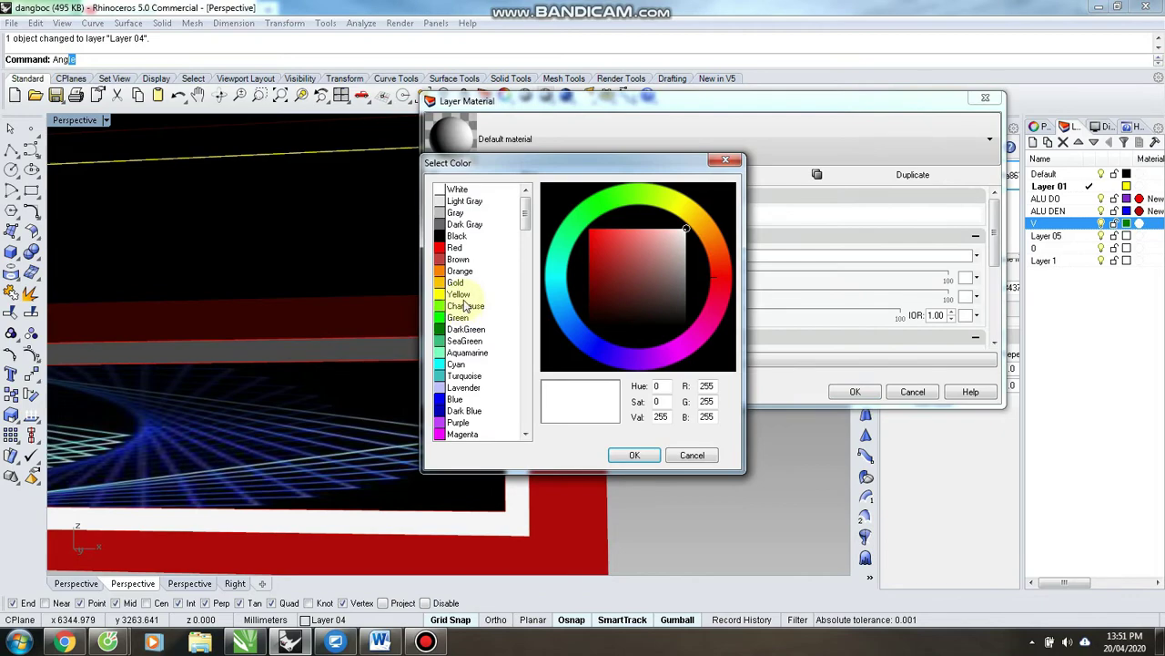
pyautogui.click(458, 294)
pyautogui.click(626, 460)
pyautogui.click(854, 392)
pyautogui.click(796, 394)
# - Delete the leftover outline curves around the textured panel's yellow border
pyautogui.scroll(-14, 795, 394)
pyautogui.scroll(5, 683, 413)
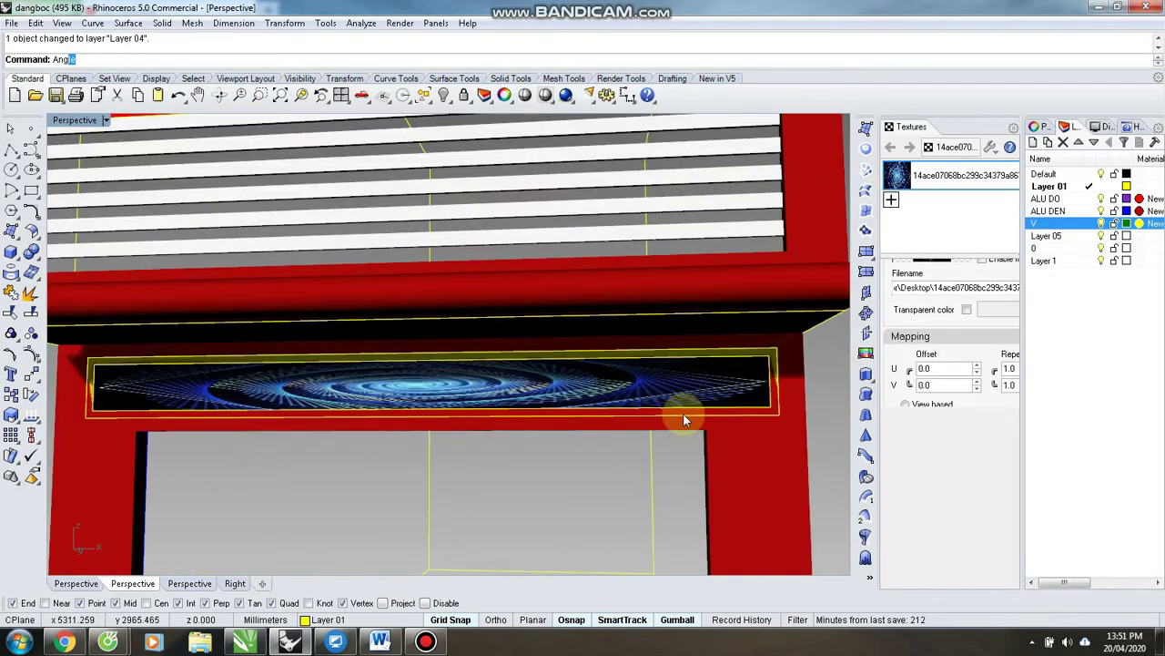
pyautogui.press('F4')
pyautogui.scroll(-10, 700, 309)
pyautogui.moveTo(611, 385); pyautogui.dragTo(582, 353, button='right')
pyautogui.scroll(7, 578, 362)
pyautogui.click(578, 364)
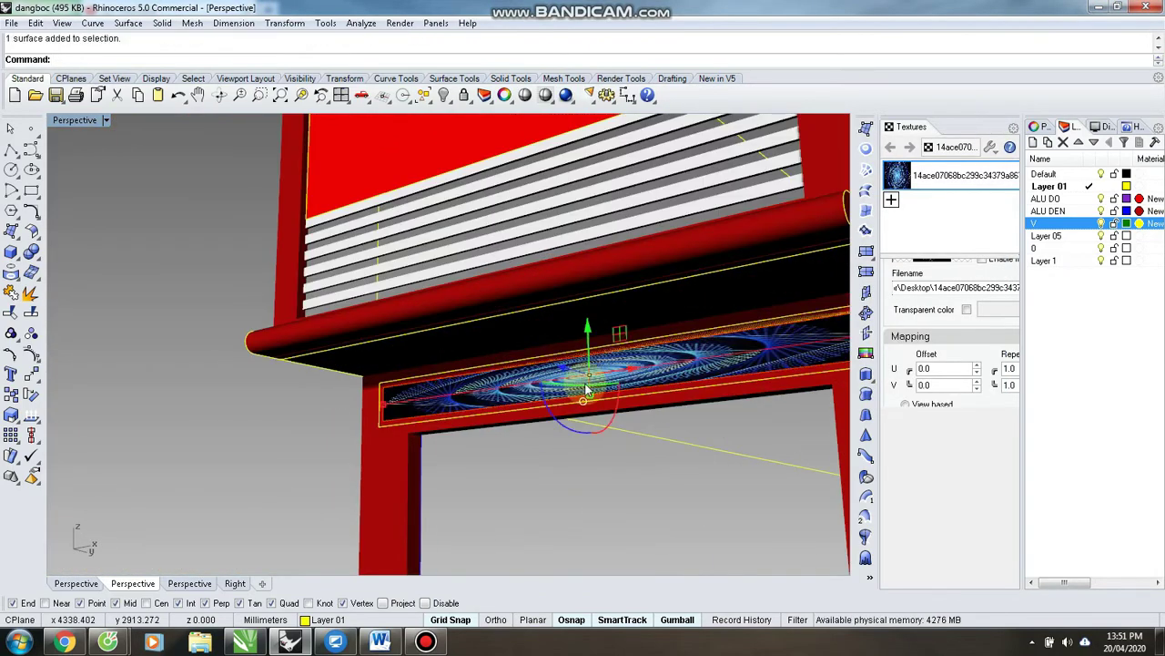
pyautogui.click(566, 369)
pyautogui.click(265, 383)
pyautogui.write('z')
pyautogui.moveTo(614, 446); pyautogui.dragTo(634, 463, button='right')
pyautogui.scroll(8, 401, 401)
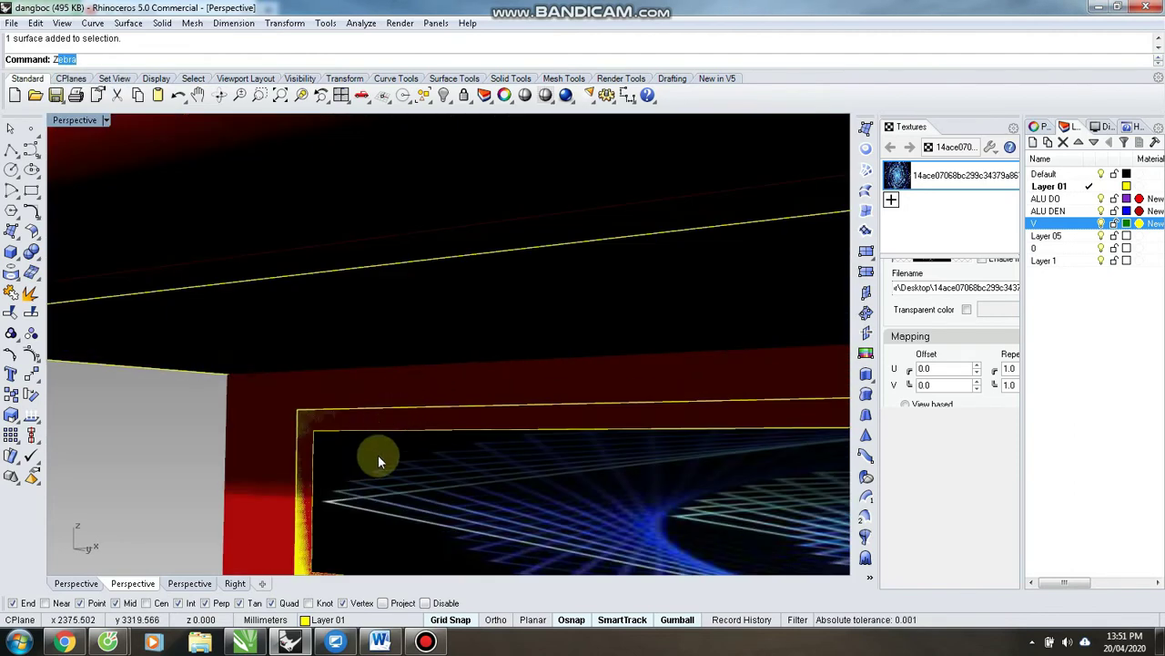
pyautogui.click(299, 538)
pyautogui.click(348, 570)
pyautogui.press('Delete')
# - Check the yellow border around the textured panel from both ends for remaining outline curves
pyautogui.click(297, 541)
pyautogui.click(334, 577)
pyautogui.scroll(-10, 389, 382)
pyautogui.scroll(-3, 387, 380)
pyautogui.scroll(6, 546, 401)
pyautogui.moveTo(638, 429); pyautogui.dragTo(299, 428, button='right')
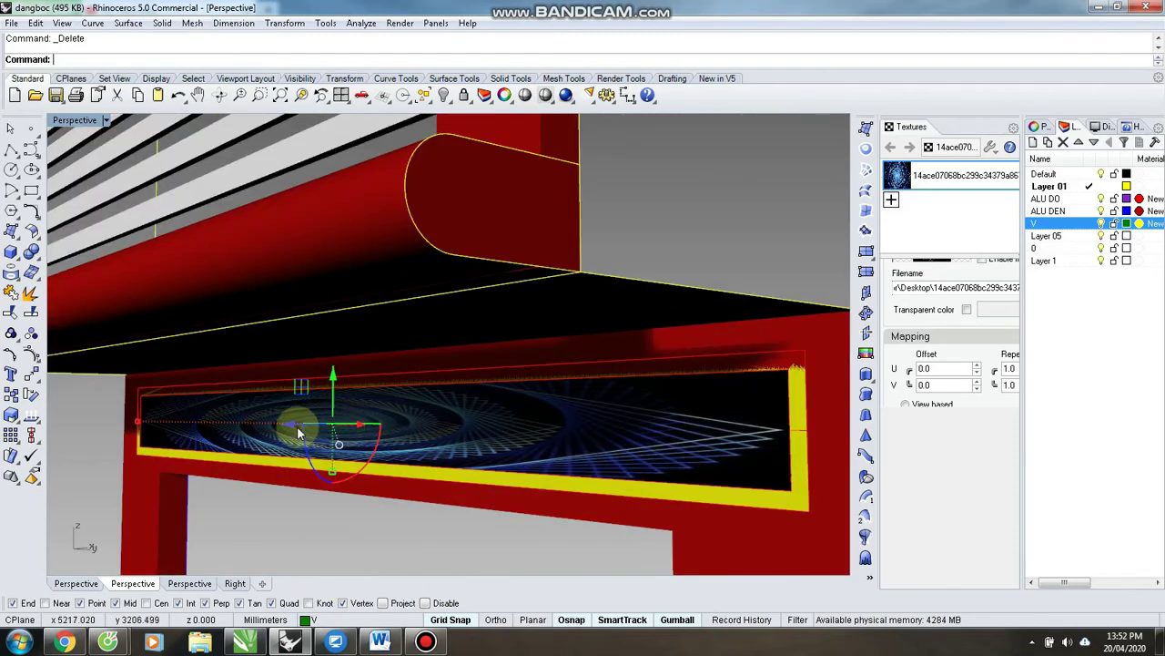
pyautogui.click(293, 424)
pyautogui.click(291, 422)
pyautogui.click(325, 531)
pyautogui.moveTo(325, 531); pyautogui.dragTo(385, 448, button='right')
pyautogui.click(317, 388)
pyautogui.click(244, 398)
pyautogui.scroll(-8, 244, 398)
pyautogui.moveTo(244, 398); pyautogui.dragTo(394, 354, button='right')
pyautogui.scroll(3, 393, 354)
# - Delete the leftover profile curves of the rounded ledge below the sign box
pyautogui.click(363, 379)
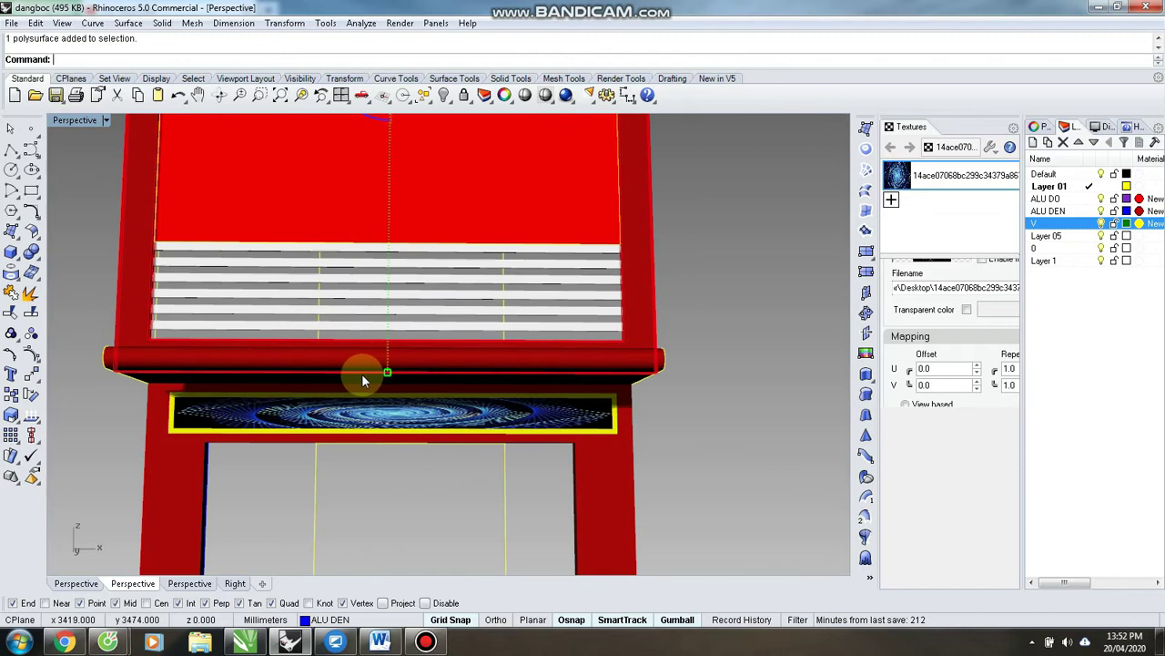
pyautogui.moveTo(685, 359); pyautogui.dragTo(513, 402, button='right')
pyautogui.press('Delete')
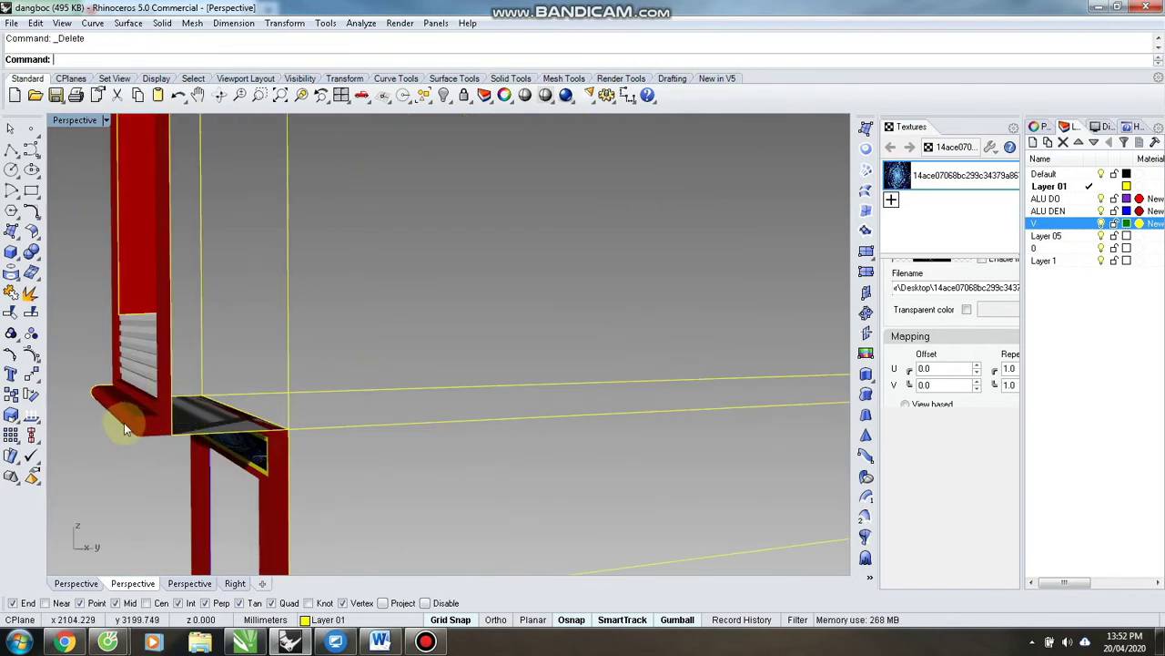
pyautogui.moveTo(124, 422); pyautogui.dragTo(306, 479, button='right')
pyautogui.scroll(8, 332, 474)
pyautogui.click(354, 447)
pyautogui.press('Delete')
pyautogui.click(291, 507)
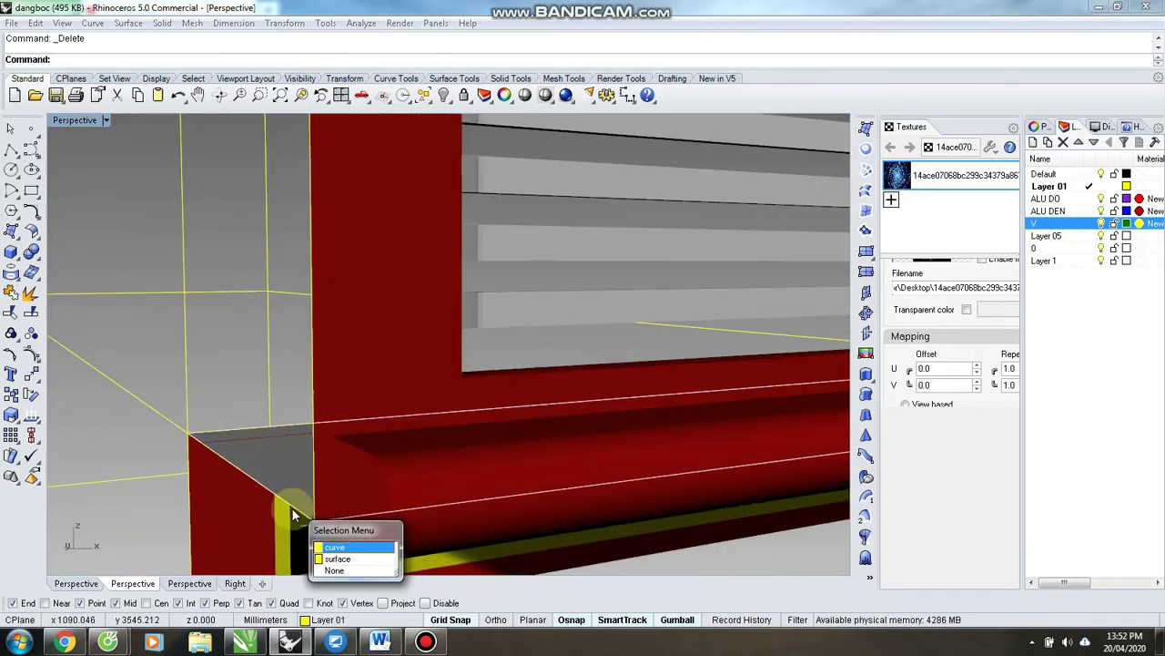
pyautogui.click(146, 403)
# - Build planar surfaces from the rectangles on the two long sides of the building box
pyautogui.scroll(-10, 147, 403)
pyautogui.moveTo(146, 403); pyautogui.dragTo(389, 350, button='right')
pyautogui.scroll(-7, 388, 301)
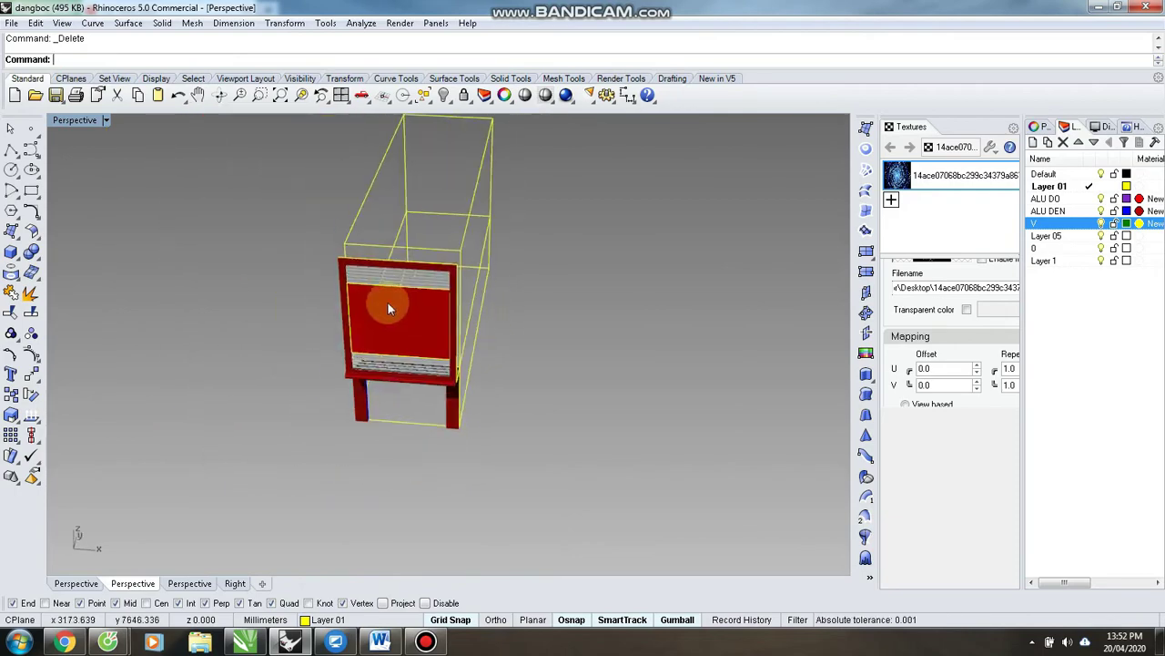
pyautogui.scroll(10, 340, 251)
pyautogui.click(328, 254)
pyautogui.click(389, 265)
pyautogui.moveTo(388, 265); pyautogui.dragTo(496, 244, button='right')
pyautogui.scroll(-6, 413, 285)
pyautogui.scroll(6, 470, 264)
pyautogui.scroll(-9, 394, 337)
pyautogui.click(496, 244)
pyautogui.click(554, 293)
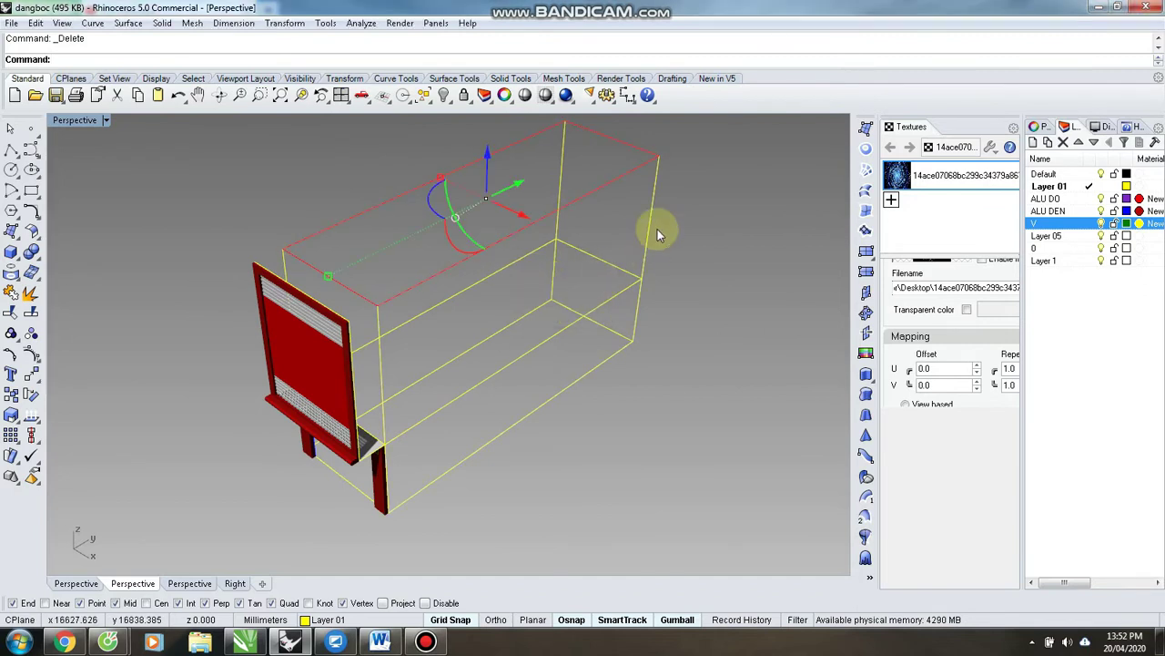
pyautogui.click(556, 213)
pyautogui.click(549, 242)
pyautogui.click(519, 233)
pyautogui.click(567, 269)
pyautogui.click(624, 138)
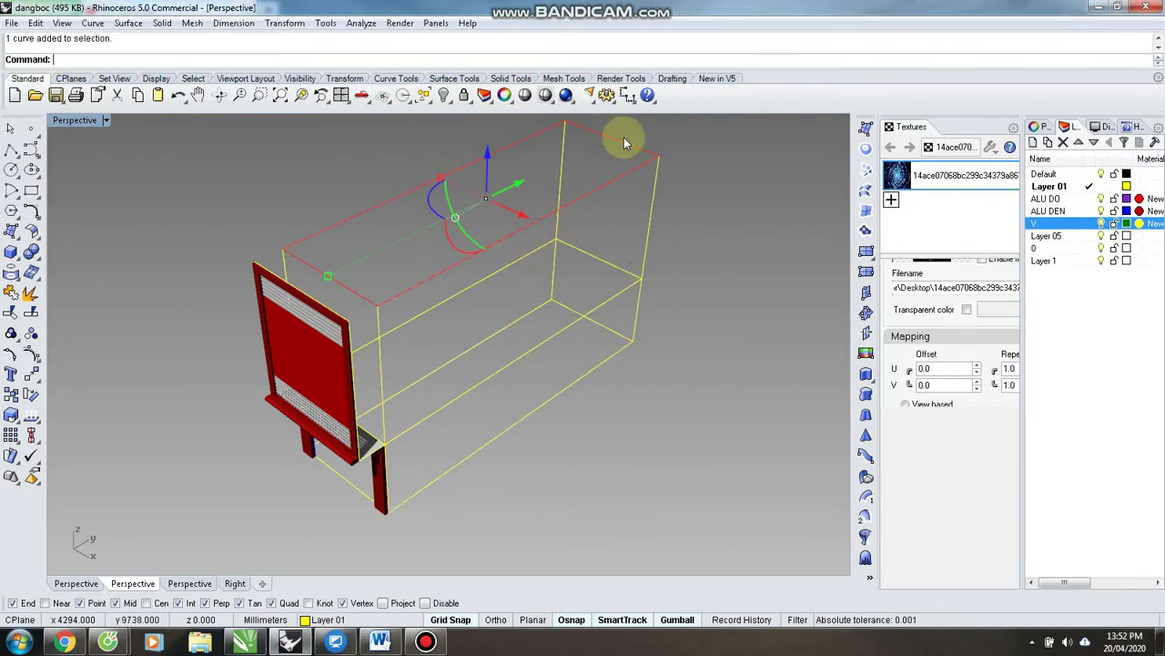
pyautogui.keyDown('shift'); pyautogui.click(608, 339); pyautogui.keyUp('shift')
pyautogui.click(616, 262)
pyautogui.keyDown('shift'); pyautogui.click(610, 137); pyautogui.keyUp('shift')
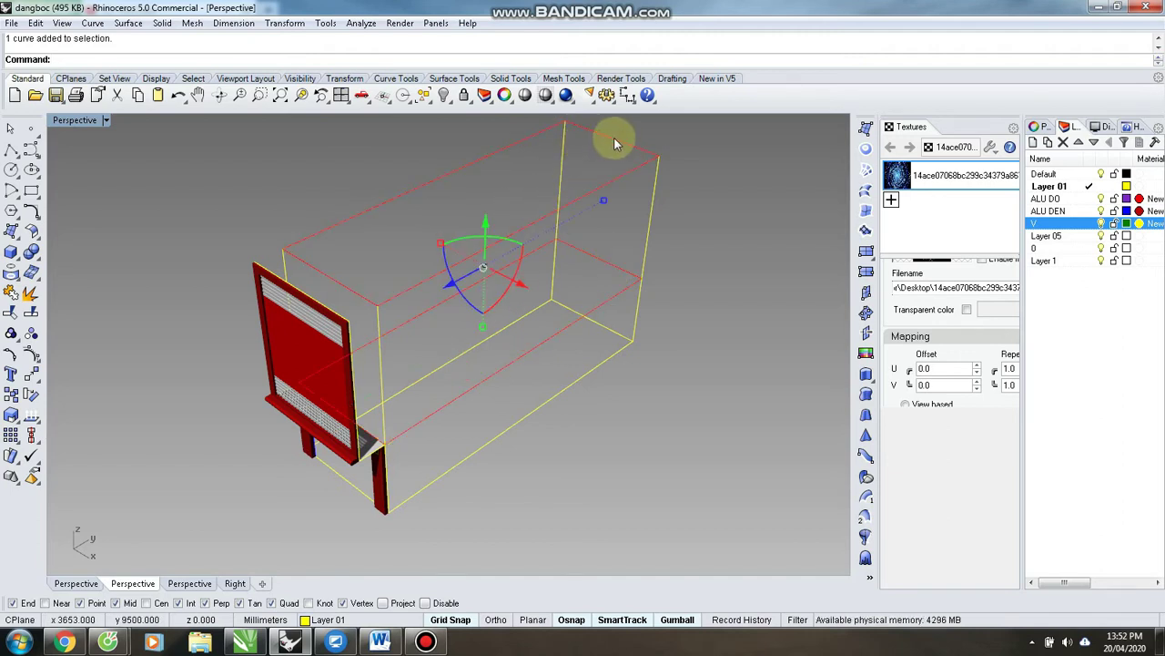
pyautogui.click(616, 188)
pyautogui.click(625, 175)
pyautogui.click(656, 236)
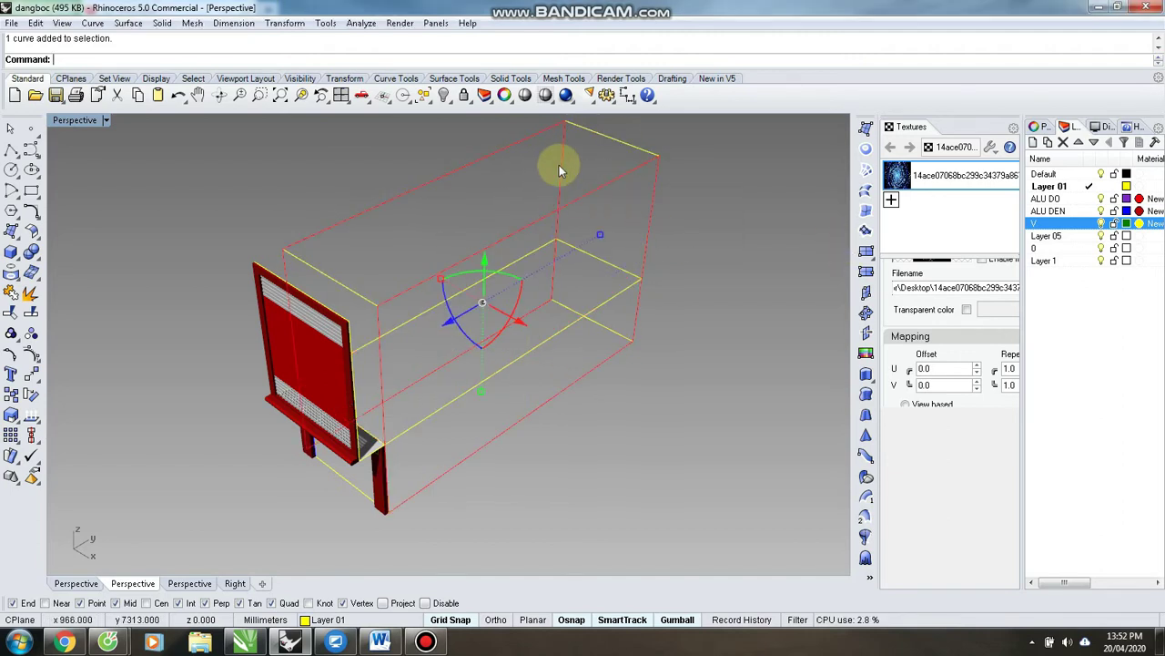
pyautogui.write('PS')
pyautogui.press('space')
# - Build a planar surface from the building box's top rectangle
pyautogui.click(683, 226)
pyautogui.click(326, 271)
pyautogui.press('space')
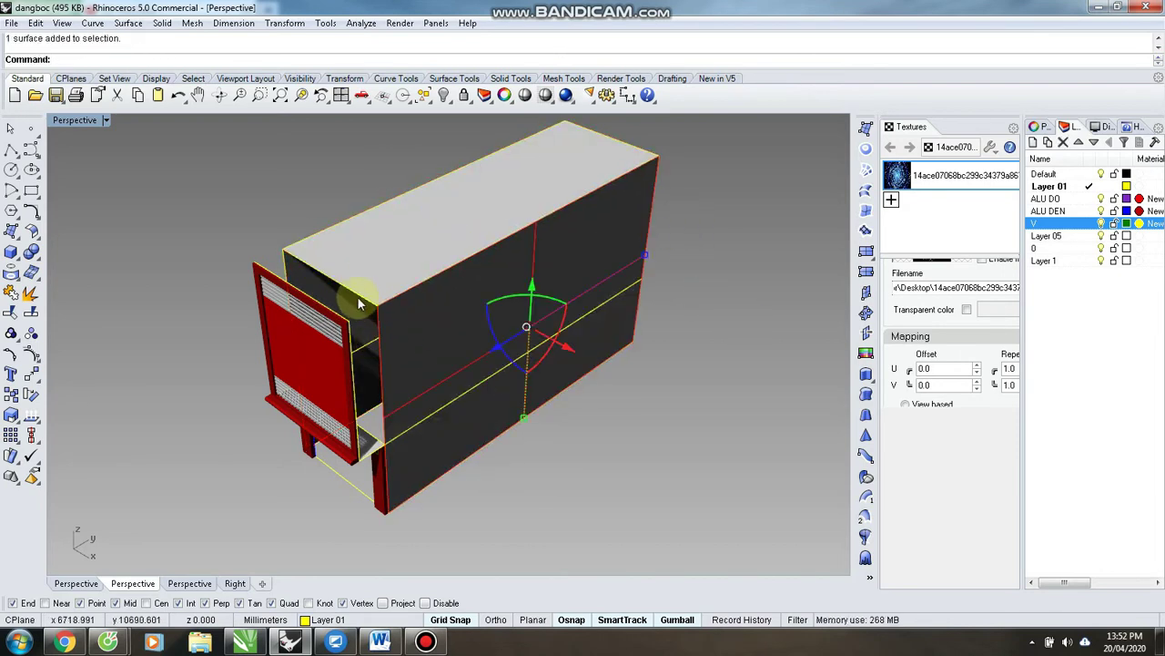
# - Build a planar floor surface from the horizontal rectangle partway up the building box
pyautogui.click(358, 298)
pyautogui.click(392, 336)
pyautogui.click(533, 420)
pyautogui.click(568, 454)
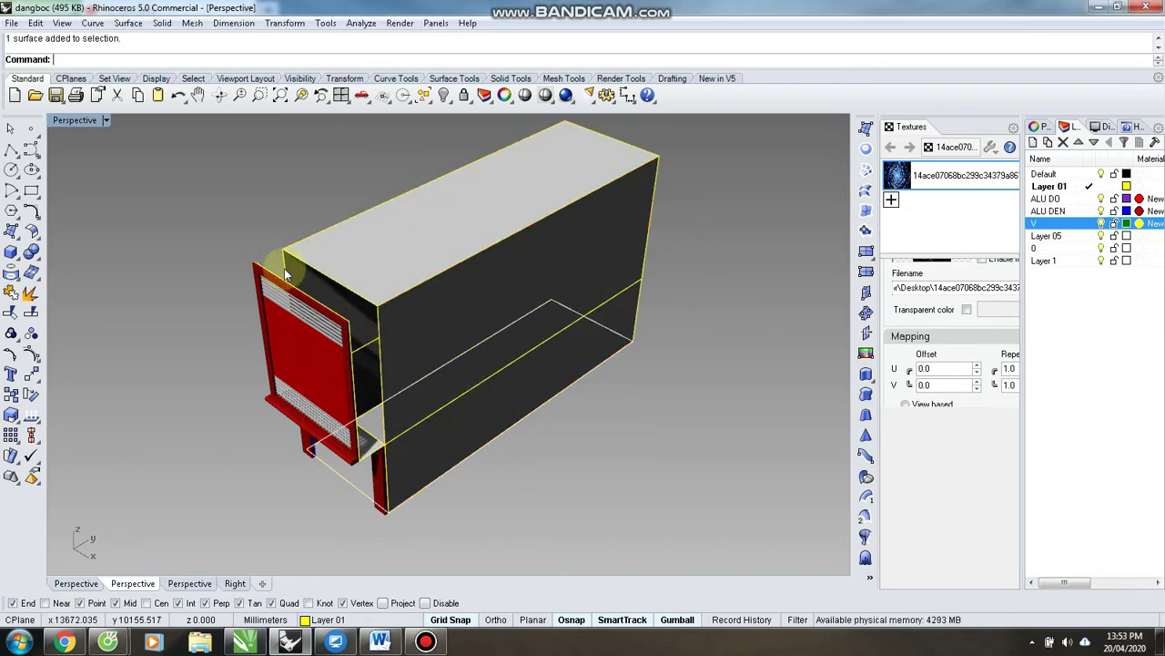
pyautogui.moveTo(468, 422); pyautogui.dragTo(619, 424, button='right')
pyautogui.click(716, 419)
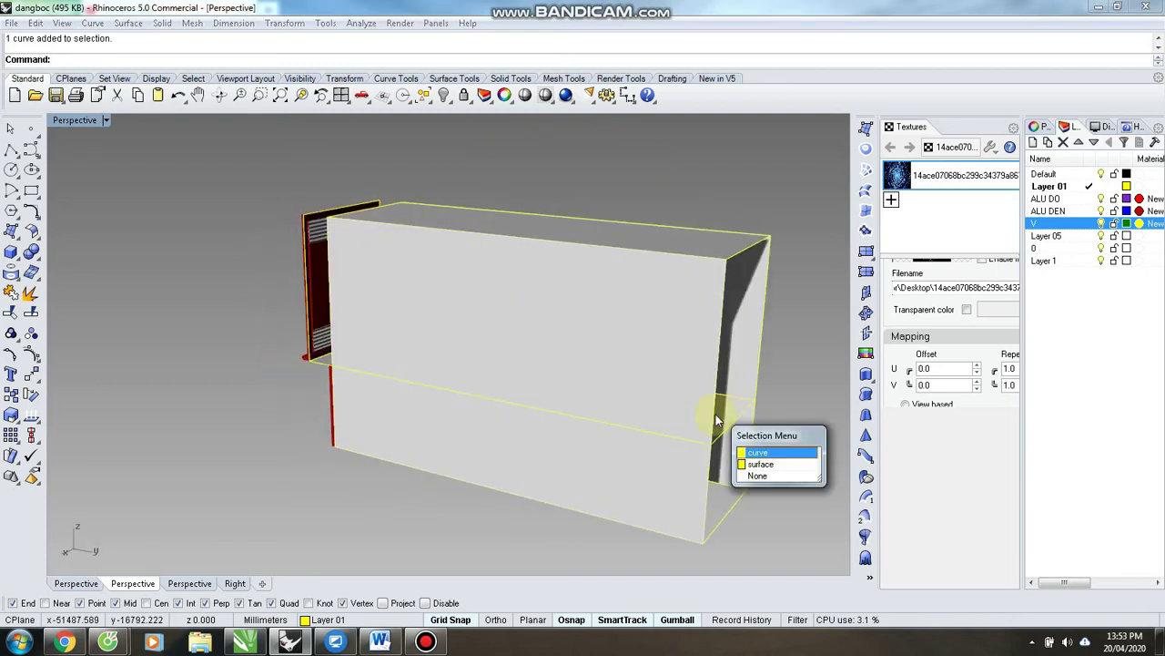
pyautogui.click(758, 455)
pyautogui.click(645, 433)
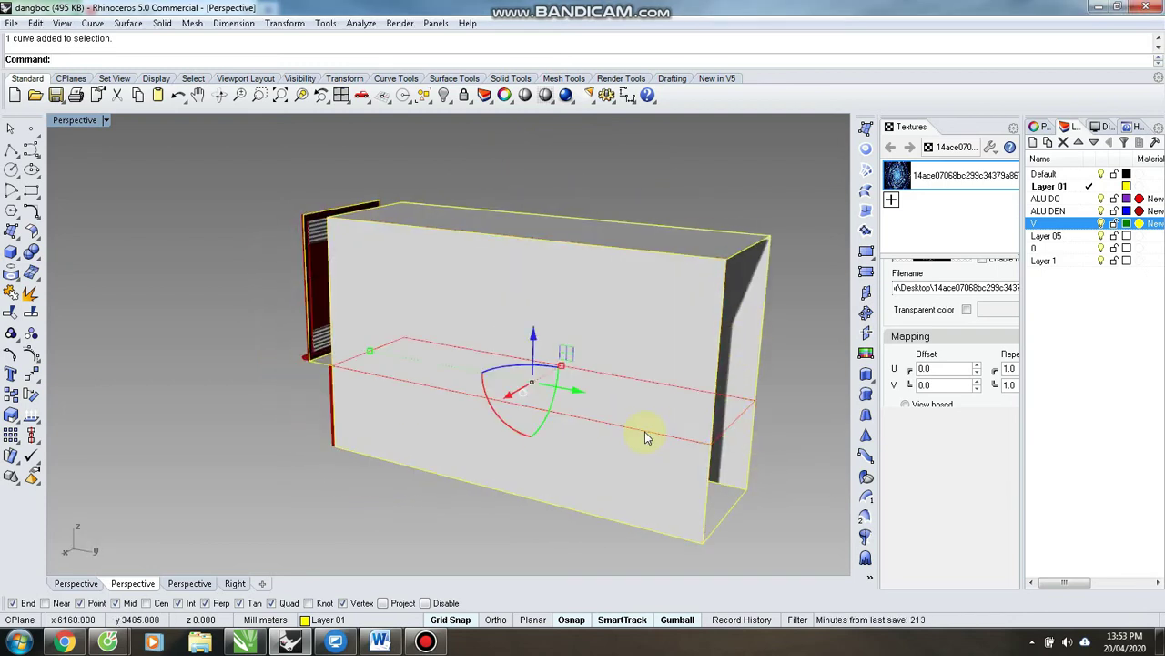
pyautogui.rightClick(645, 433)
pyautogui.click(811, 435)
# - Trace the open gap on the sign box's first side with a polyline and fill it with a planar surface
pyautogui.scroll(-5, 565, 368)
pyautogui.moveTo(582, 373); pyautogui.dragTo(700, 410, button='right')
pyautogui.scroll(6, 518, 441)
pyautogui.scroll(-6, 477, 338)
pyautogui.scroll(5, 482, 406)
pyautogui.moveTo(482, 406); pyautogui.dragTo(131, 239, button='right')
pyautogui.moveTo(467, 319); pyautogui.dragTo(9, 166, button='right')
pyautogui.click(414, 204)
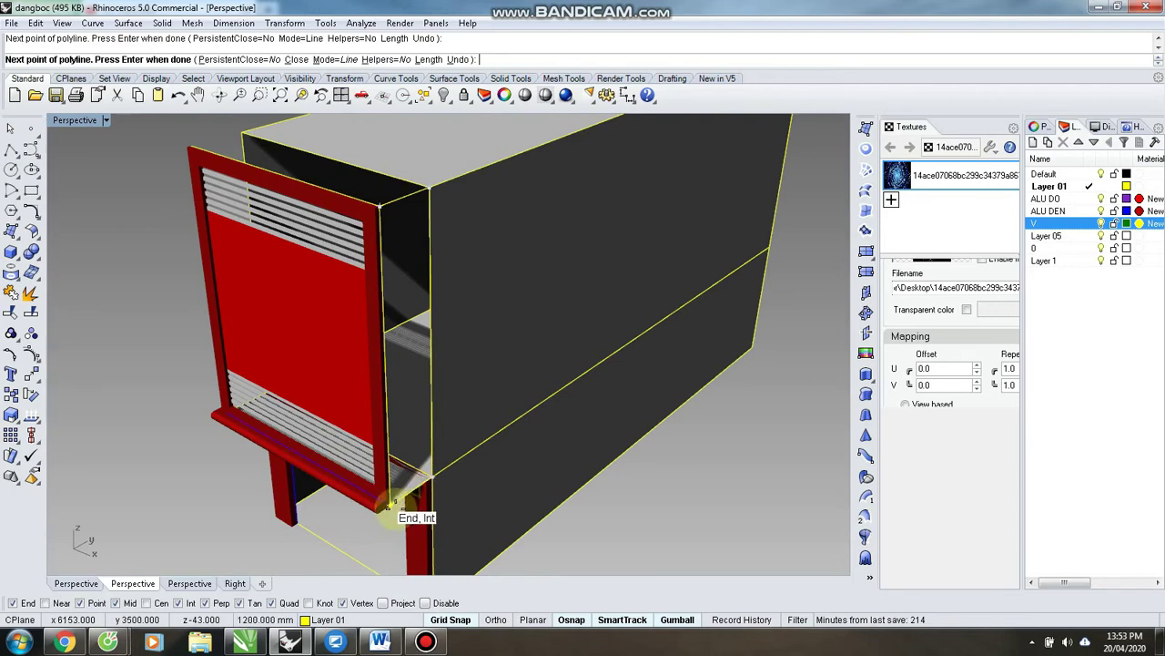
pyautogui.click(397, 205)
pyautogui.press('Return')
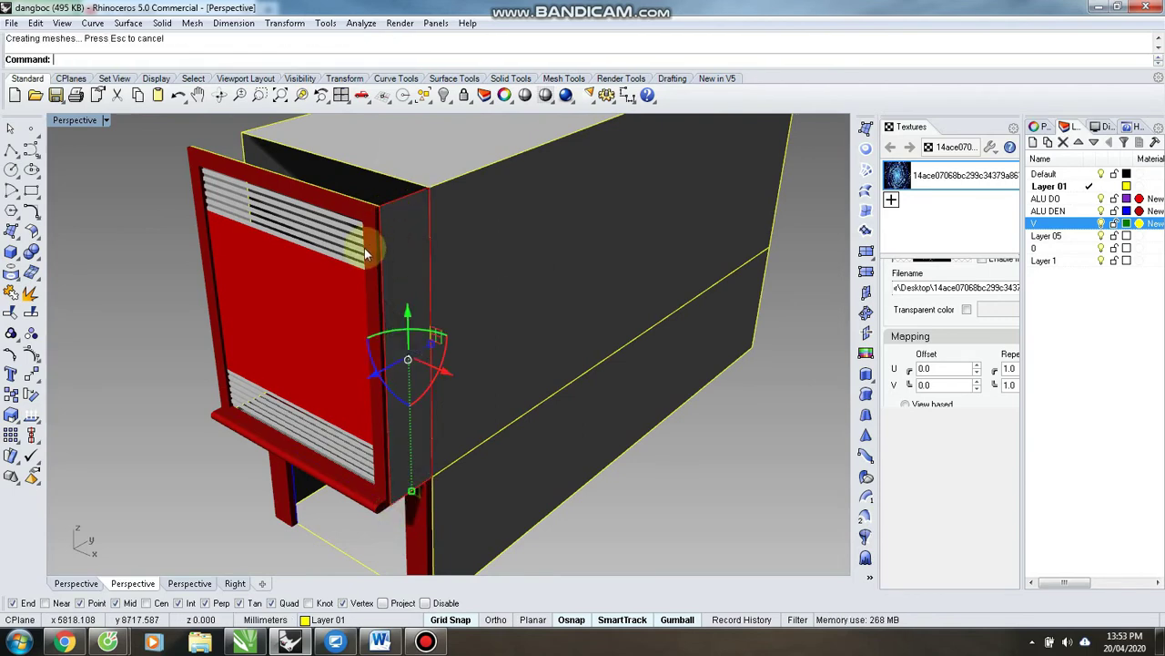
# - Trace the gap on the sign box's opposite side with a closed polyline and fill it with a planar surface
pyautogui.moveTo(264, 270); pyautogui.dragTo(517, 318, button='right')
pyautogui.scroll(2, 581, 407)
pyautogui.click(555, 428)
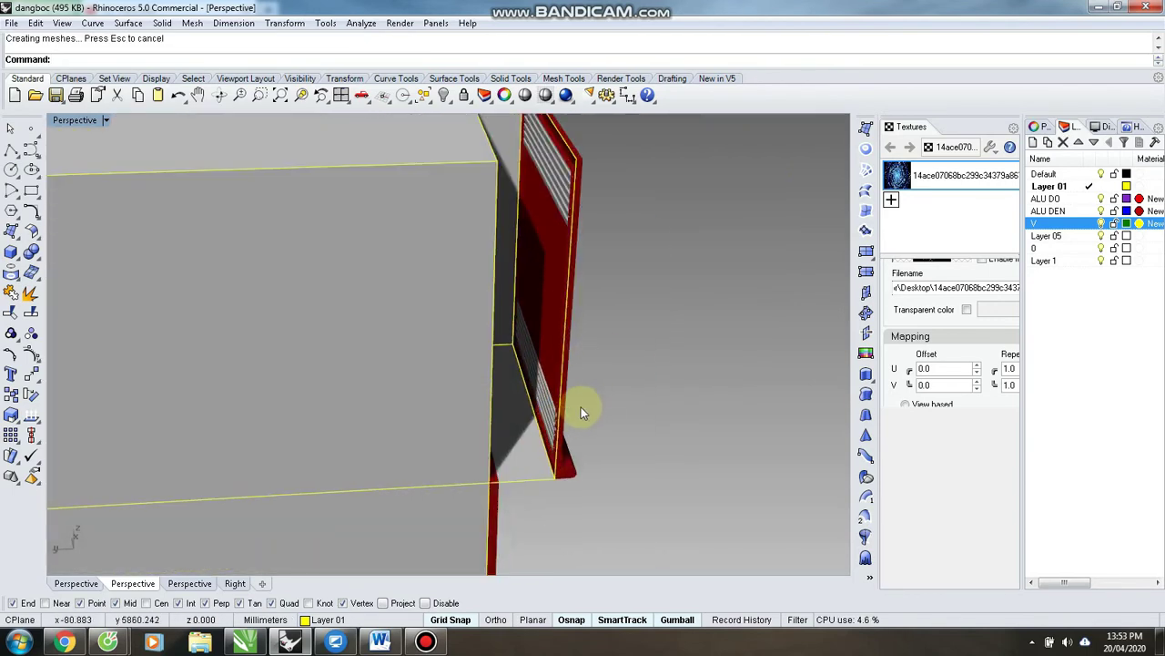
pyautogui.click(490, 482)
pyautogui.click(555, 478)
pyautogui.click(576, 159)
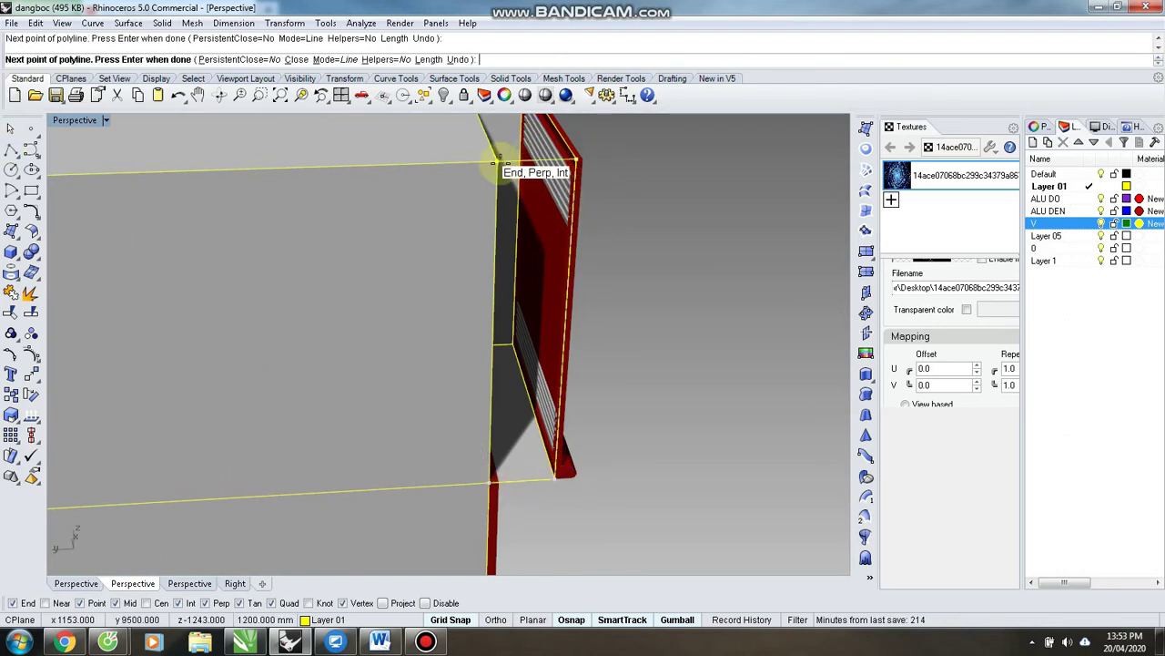
pyautogui.click(491, 479)
pyautogui.click(541, 161)
pyautogui.click(563, 197)
pyautogui.write('ps')
pyautogui.press('space')
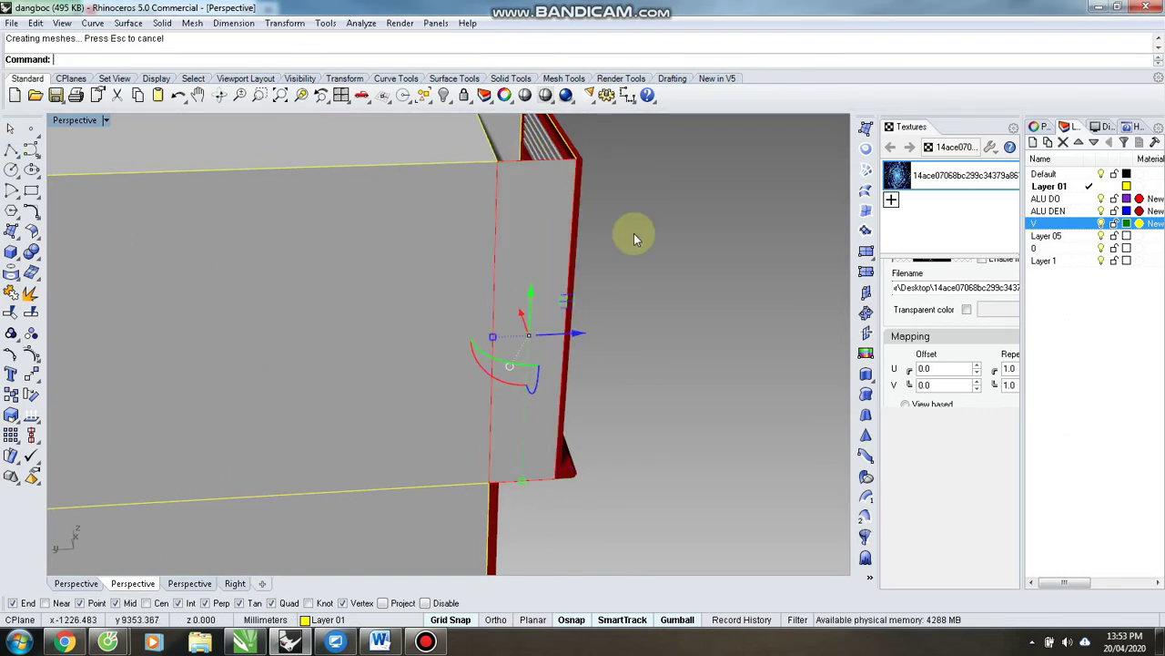
# - Outline the gap on top of the sign box with a closed polyline and fill it with a planar surface
pyautogui.click(605, 221)
pyautogui.moveTo(605, 222); pyautogui.dragTo(665, 258, button='right')
pyautogui.scroll(-5, 569, 227)
pyautogui.scroll(4, 559, 225)
pyautogui.click(489, 318)
pyautogui.click(543, 179)
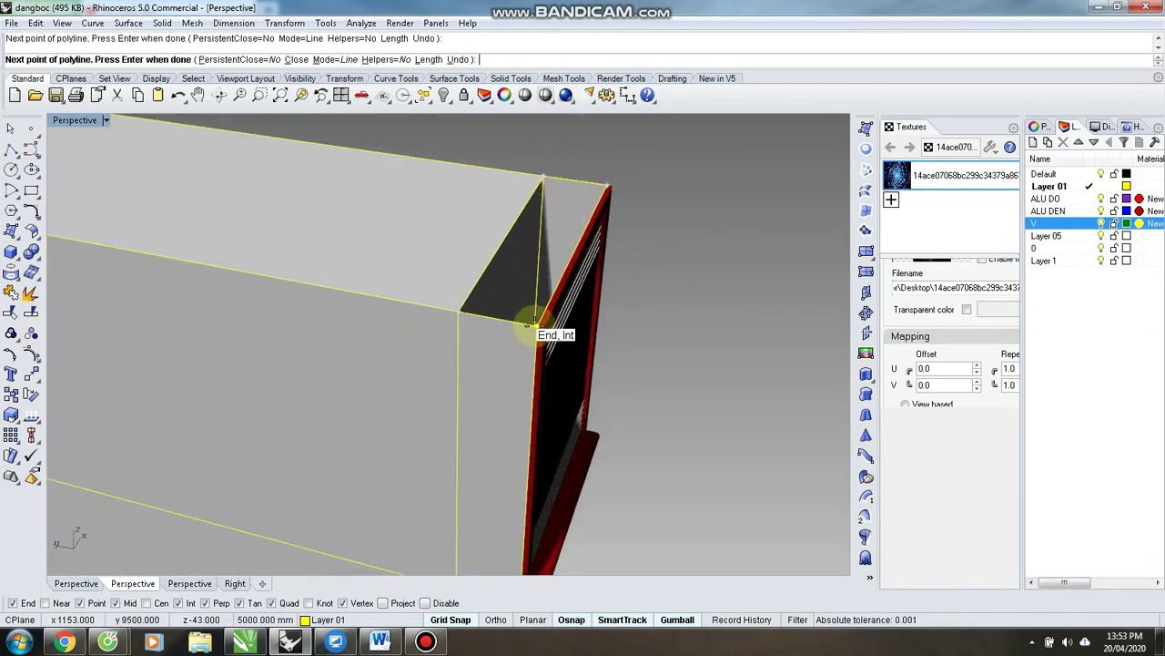
pyautogui.click(455, 311)
pyautogui.click(499, 317)
pyautogui.click(536, 363)
pyautogui.write('ps')
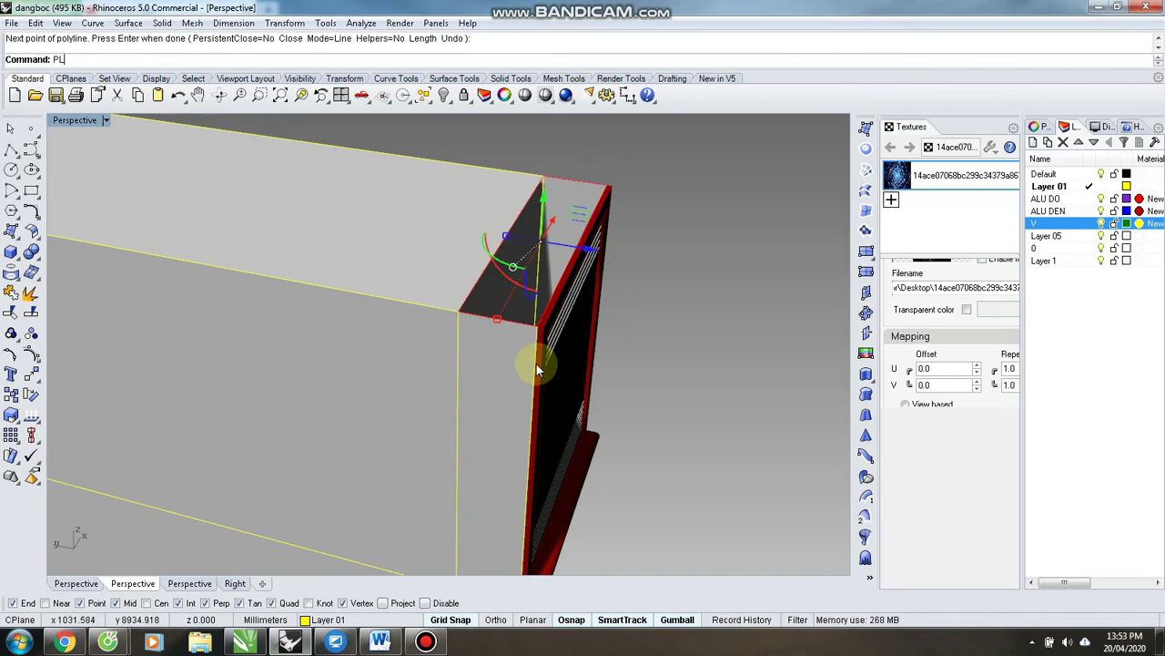
pyautogui.press('space')
# - Move the sign box's new side and top surfaces to layer ALU DEN
pyautogui.click(547, 284)
pyautogui.moveTo(489, 425); pyautogui.dragTo(373, 296, button='right')
pyautogui.click(349, 620)
pyautogui.click(346, 552)
pyautogui.press('Escape')
pyautogui.moveTo(492, 414); pyautogui.dragTo(376, 315, button='right')
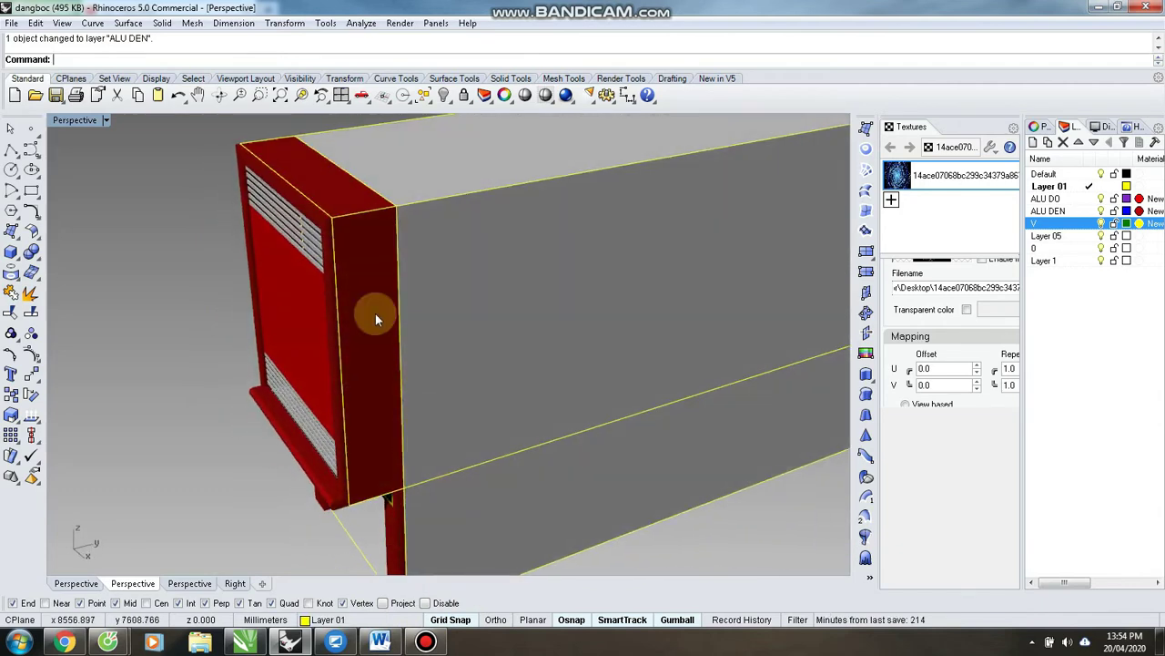
# - Delete the leftover outline curves along the sign box's side and top edges
pyautogui.click(336, 218)
pyautogui.press('Delete')
pyautogui.click(333, 215)
pyautogui.press('Delete')
pyautogui.click(330, 214)
pyautogui.press('Delete')
pyautogui.moveTo(337, 322); pyautogui.dragTo(568, 317, button='right')
pyautogui.press('Delete')
# - Delete the leftover curve beneath the sign box and move the soffit surface to layer ALU DEN
pyautogui.moveTo(334, 317); pyautogui.dragTo(342, 378, button='right')
pyautogui.scroll(-3, 383, 313)
pyautogui.scroll(5, 318, 437)
pyautogui.scroll(-5, 342, 383)
pyautogui.moveTo(338, 460); pyautogui.dragTo(387, 400, button='right')
pyautogui.scroll(5, 391, 396)
pyautogui.click(208, 487)
pyautogui.moveTo(637, 469); pyautogui.dragTo(450, 397, button='right')
pyautogui.click(472, 450)
pyautogui.click(501, 488)
pyautogui.press('Delete')
pyautogui.click(328, 619)
pyautogui.click(319, 553)
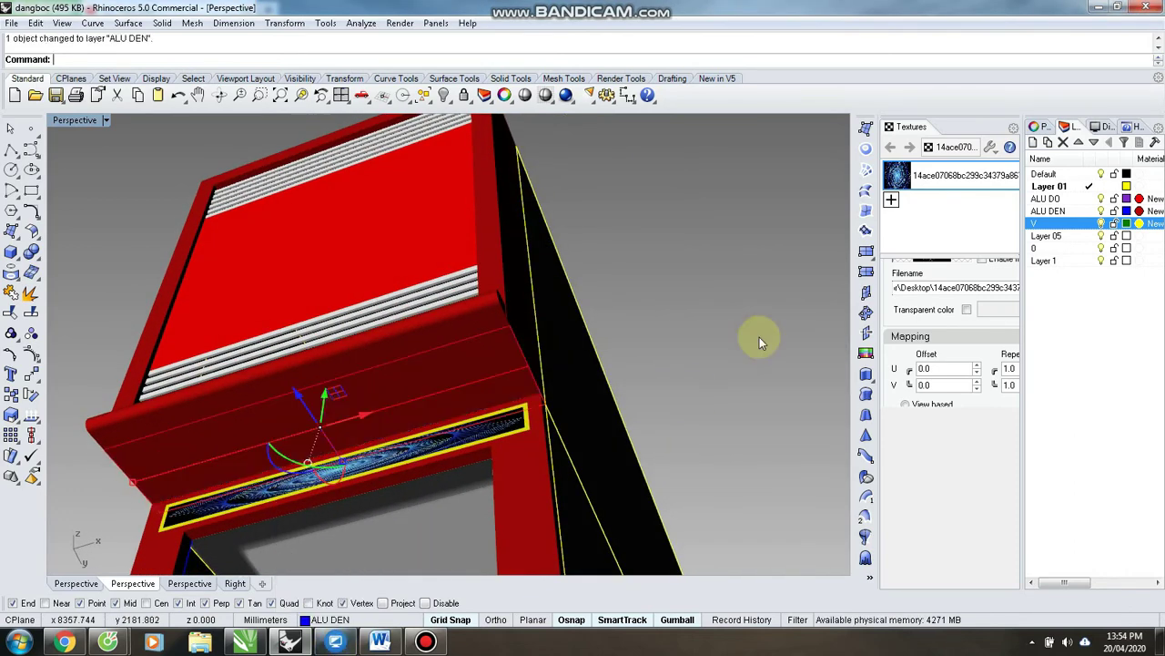
# - Examine the finished building front from below, the sides and the front, including the sign box, beam panel and columns
pyautogui.moveTo(755, 335); pyautogui.dragTo(679, 405, button='right')
pyautogui.scroll(-5, 678, 395)
pyautogui.moveTo(557, 434); pyautogui.dragTo(783, 452, button='right')
pyautogui.scroll(5, 412, 296)
pyautogui.scroll(-5, 470, 300)
pyautogui.moveTo(470, 298); pyautogui.dragTo(552, 478, button='right')
pyautogui.scroll(9, 506, 422)
pyautogui.moveTo(510, 428); pyautogui.dragTo(465, 463, button='right')
pyautogui.scroll(-4, 560, 459)
pyautogui.moveTo(669, 435); pyautogui.dragTo(540, 446, button='right')
pyautogui.scroll(-5, 657, 466)
pyautogui.scroll(-4, 647, 442)
pyautogui.click(642, 439)
pyautogui.scroll(-5, 540, 483)
pyautogui.scroll(12, 543, 516)
pyautogui.moveTo(549, 510); pyautogui.dragTo(548, 394, button='right')
pyautogui.moveTo(532, 376); pyautogui.dragTo(410, 361, button='right')
pyautogui.scroll(7, 553, 339)
pyautogui.scroll(-7, 554, 340)
pyautogui.scroll(5, 488, 333)
pyautogui.scroll(-8, 488, 332)
pyautogui.scroll(-12, 411, 362)
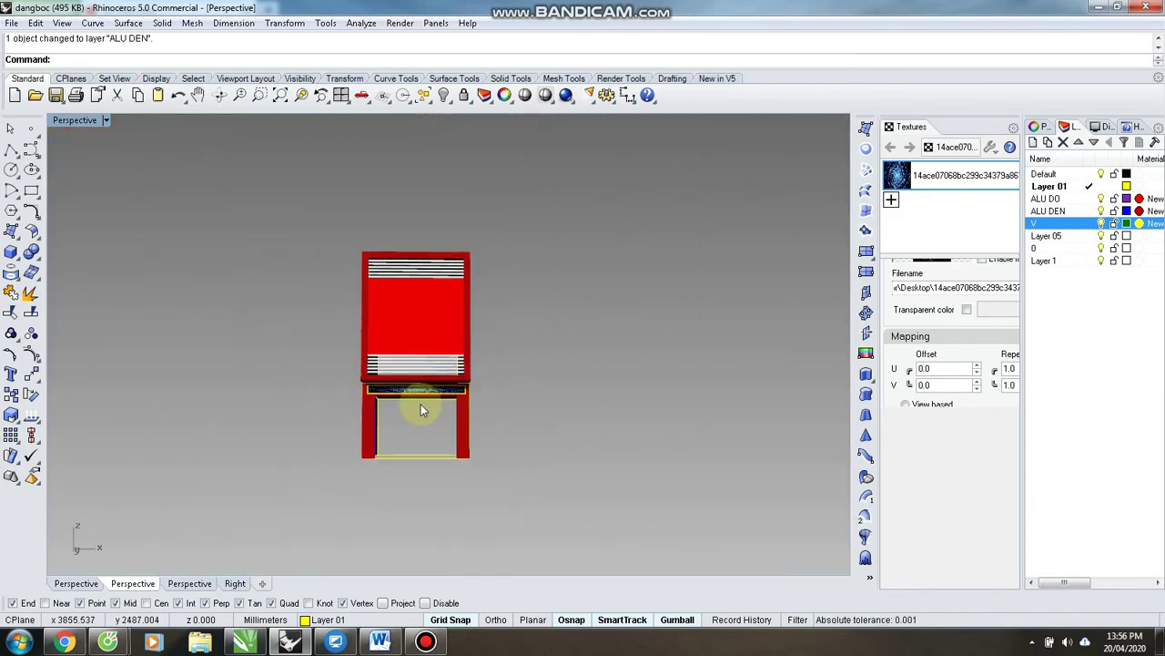
pyautogui.click(425, 642)
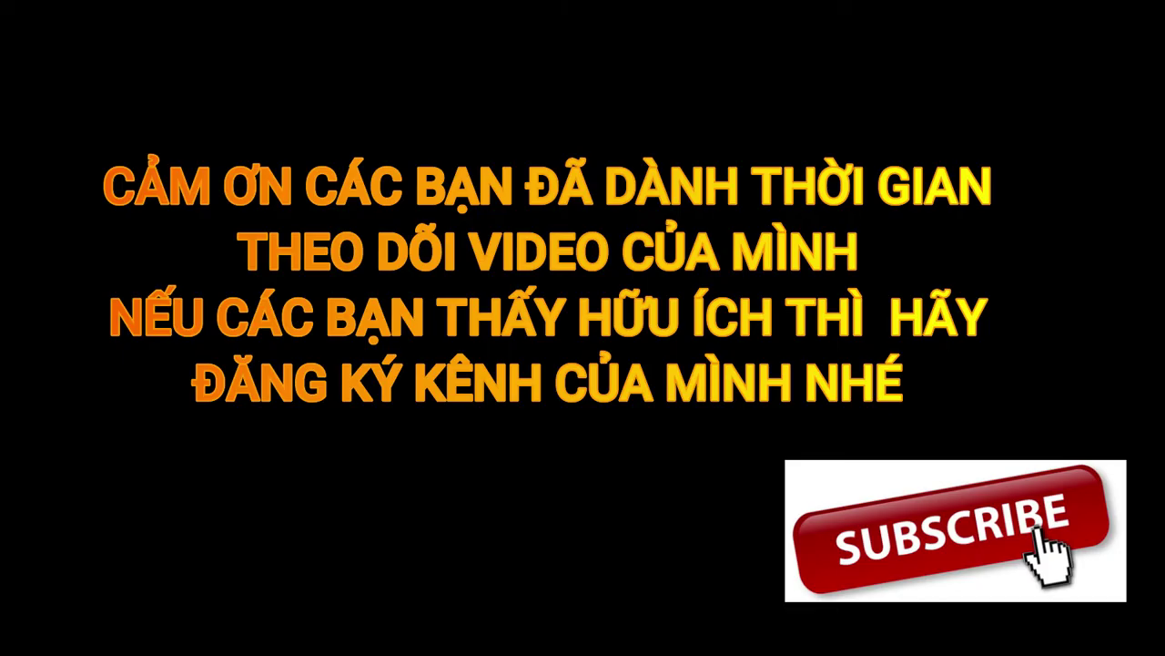